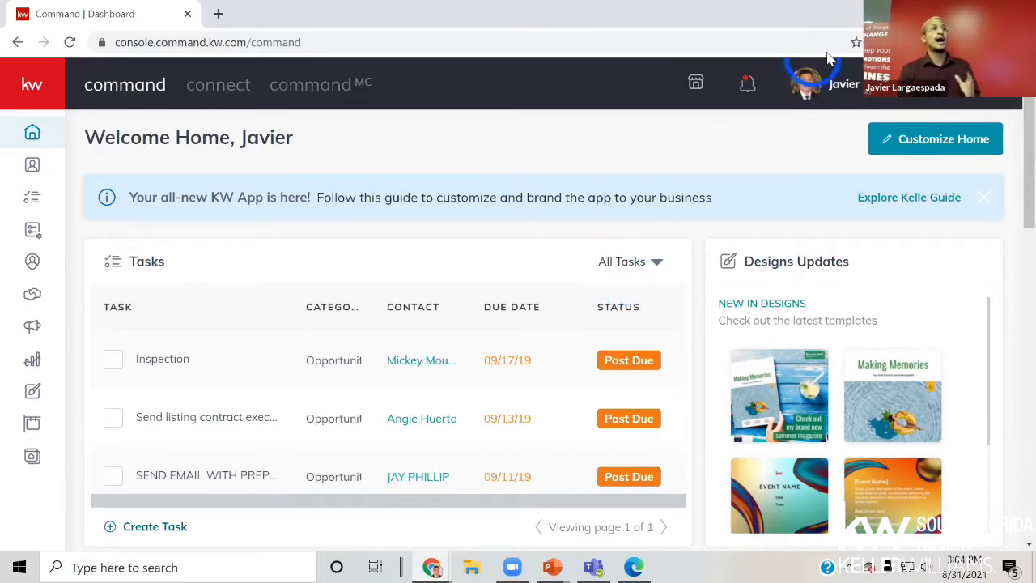
# - Open the account Settings page from the profile menu at the top right
pyautogui.click(835, 85)
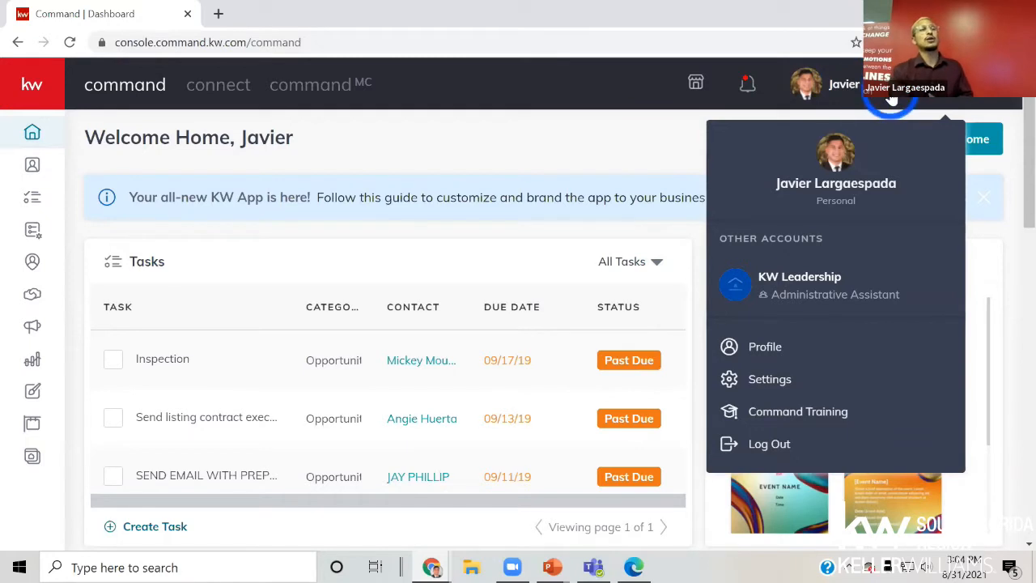
pyautogui.click(808, 379)
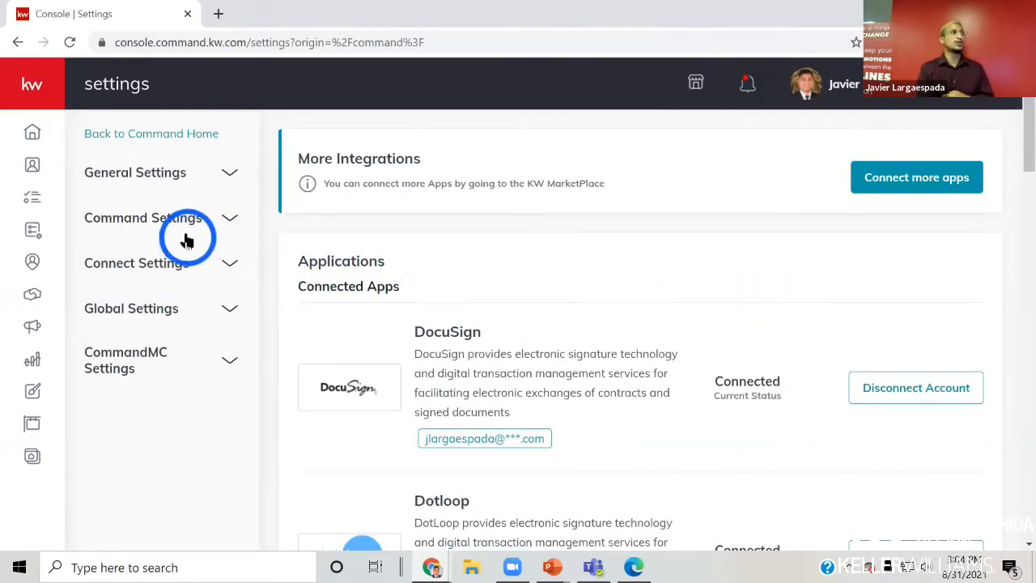
# - Open Marketing Profile under Connect Settings and scroll down to My Photo and Team Logo
pyautogui.click(156, 271)
pyautogui.click(137, 297)
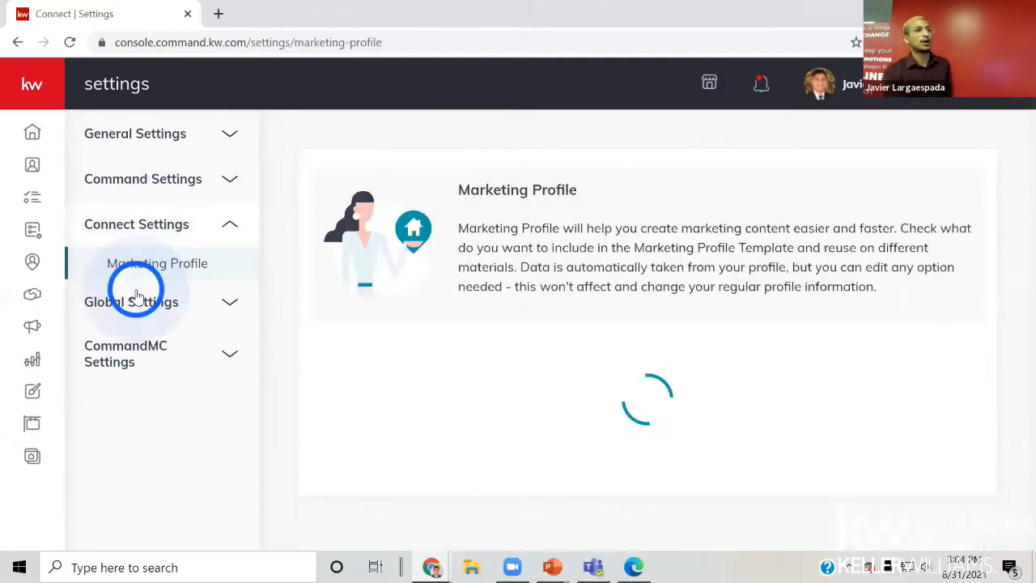
pyautogui.scroll(-3, 279, 328)
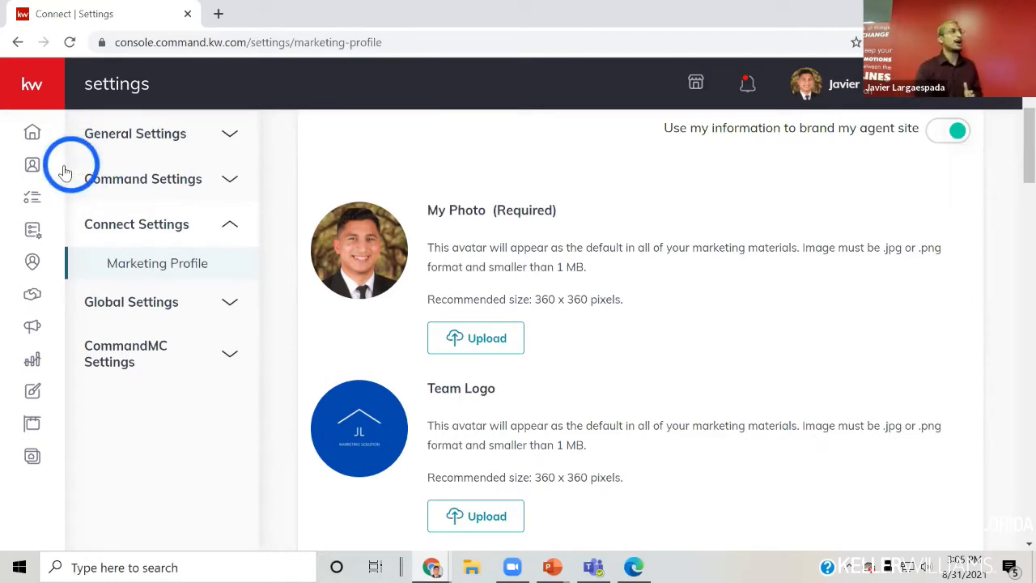
# - Open the Contacts list and view the first contact's record
pyautogui.click(33, 166)
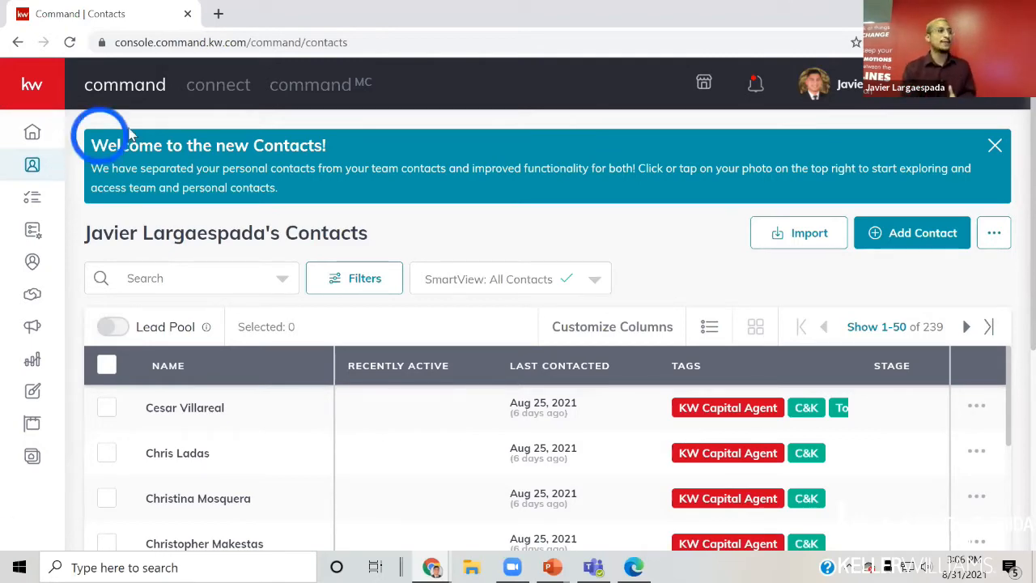
pyautogui.click(194, 409)
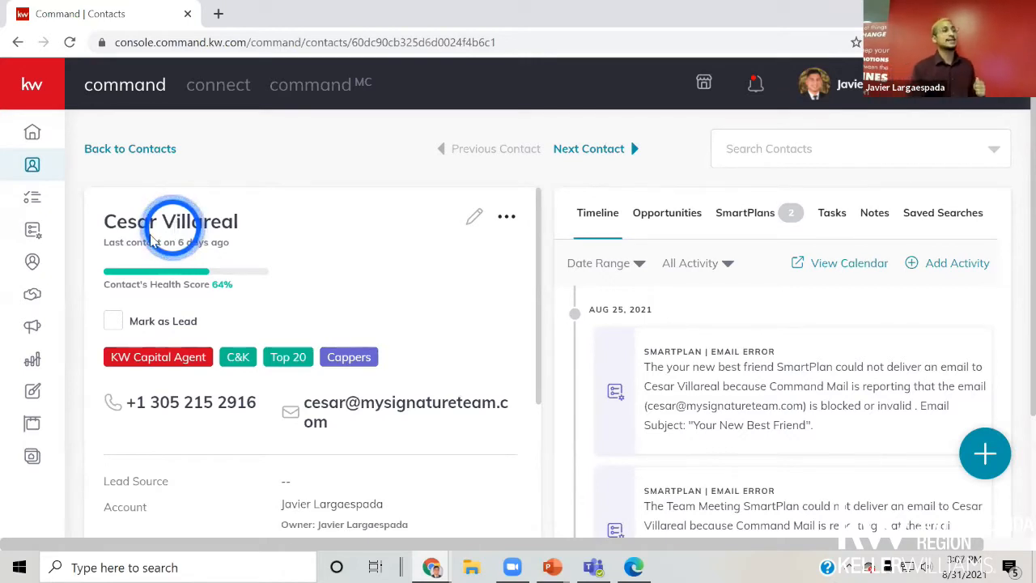
# - Check the contact's empty Notes, scroll through the details, then go back to Contacts
pyautogui.click(871, 215)
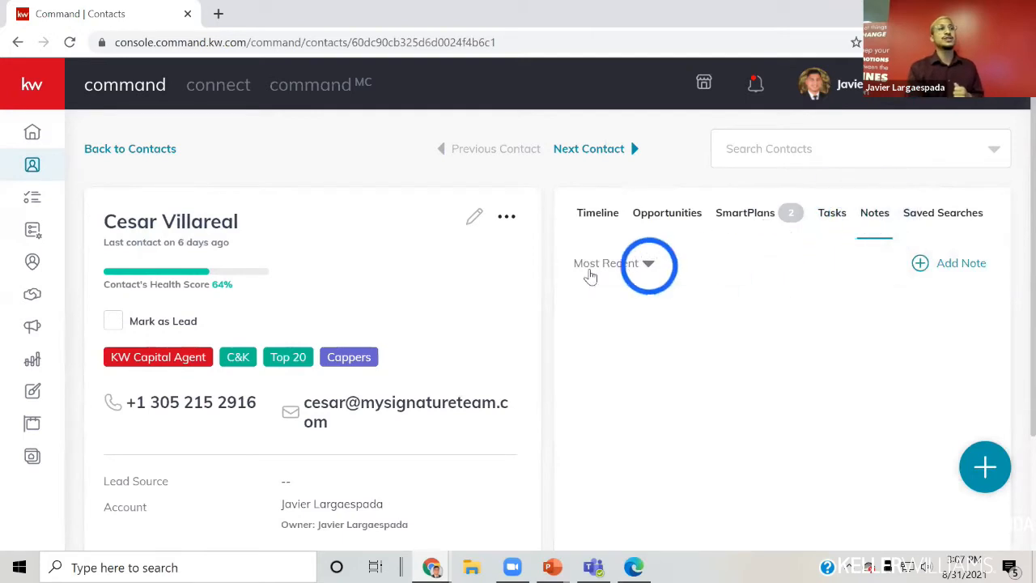
pyautogui.scroll(-10, 412, 340)
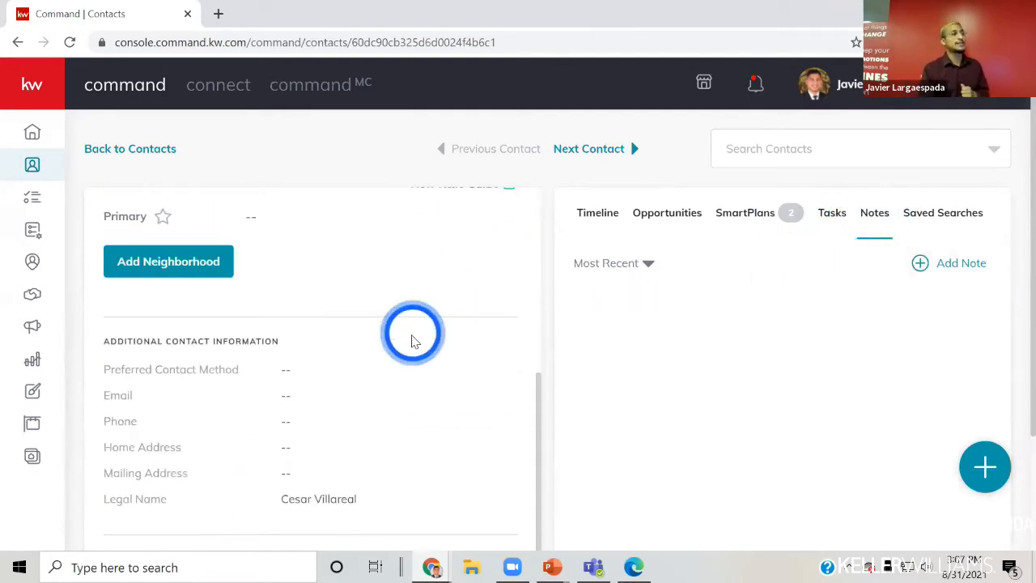
pyautogui.scroll(-3, 380, 368)
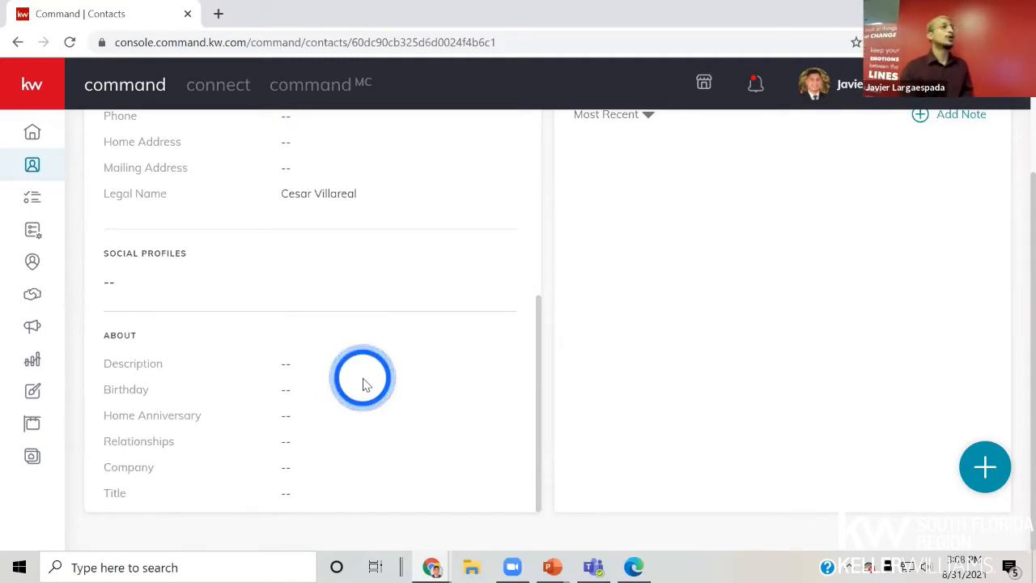
pyautogui.scroll(10, 363, 381)
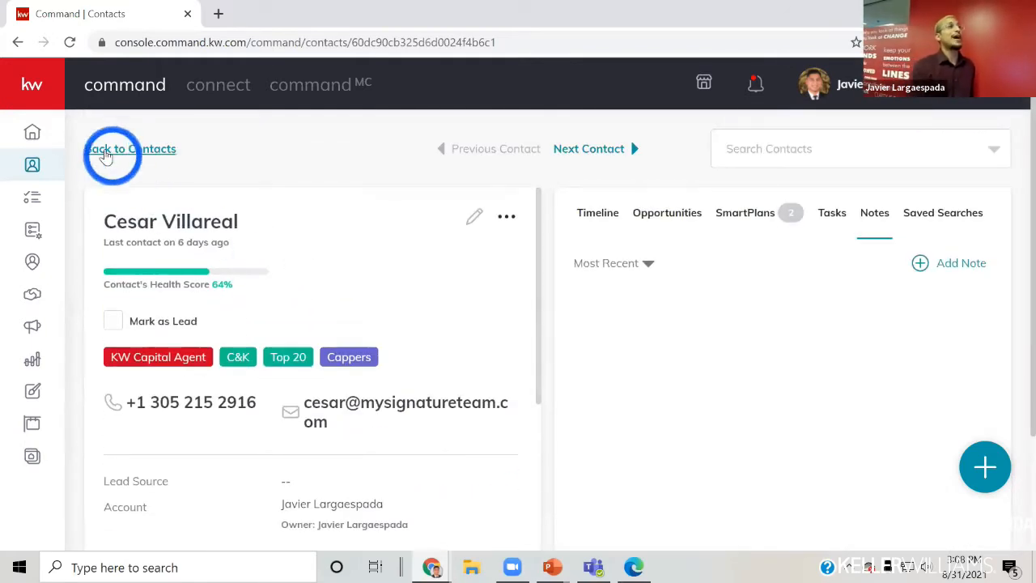
pyautogui.click(105, 156)
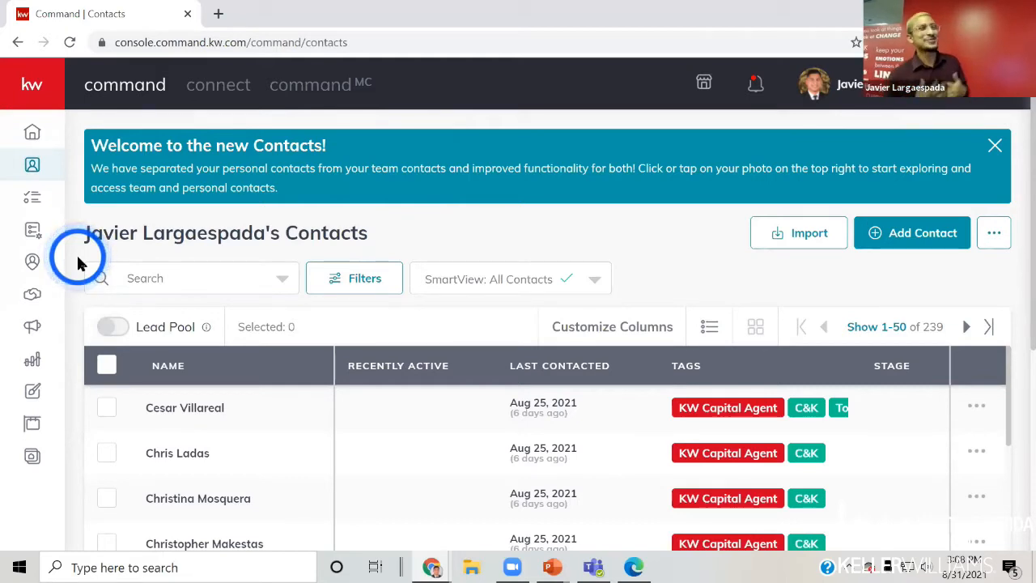
# - Open the SmartPlans list from the sidebar
pyautogui.click(32, 235)
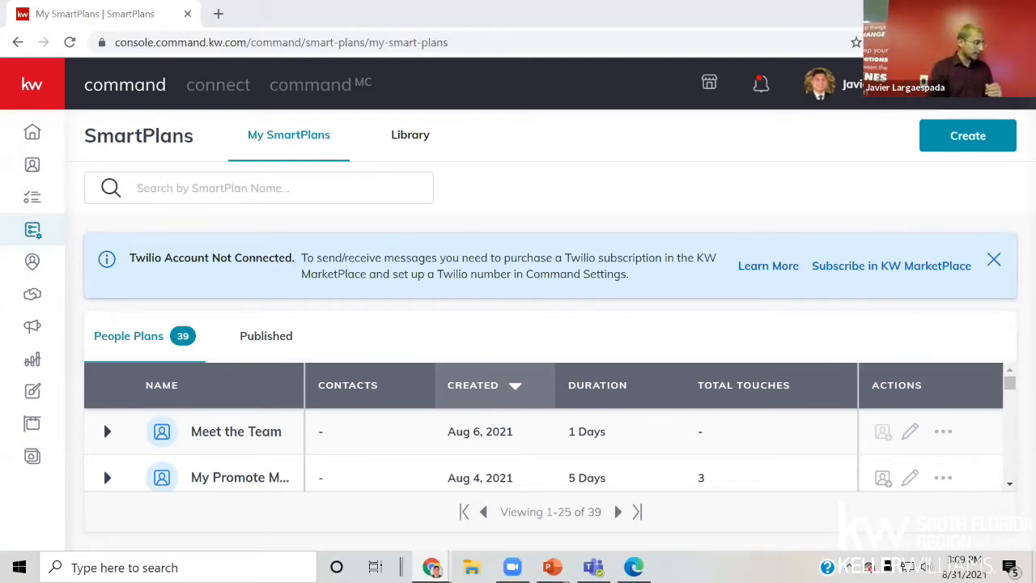
# - Open a new File Explorer window with Win+E and drag it aside
pyautogui.press('super+e')
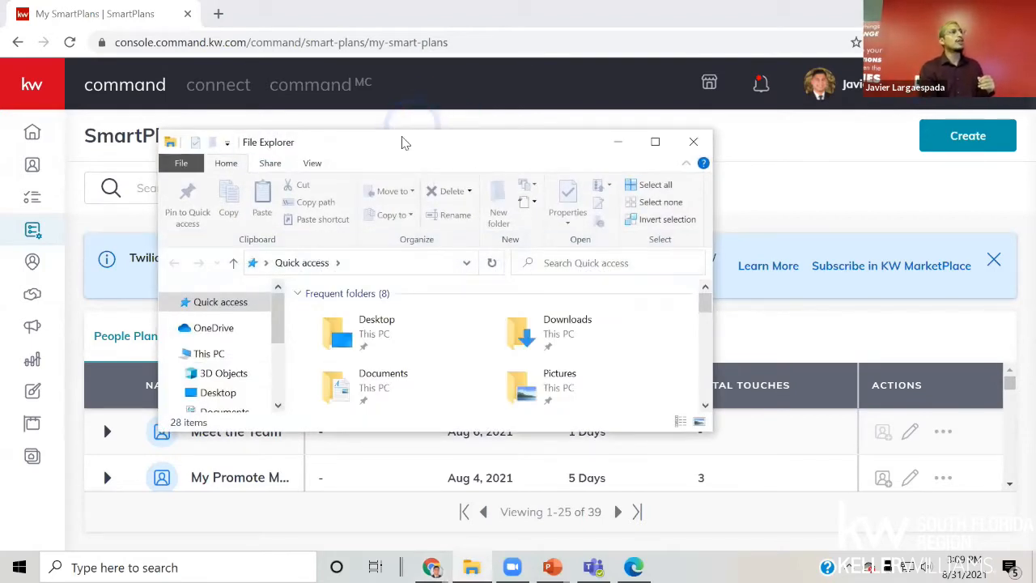
pyautogui.moveTo(406, 144); pyautogui.dragTo(0, 145)
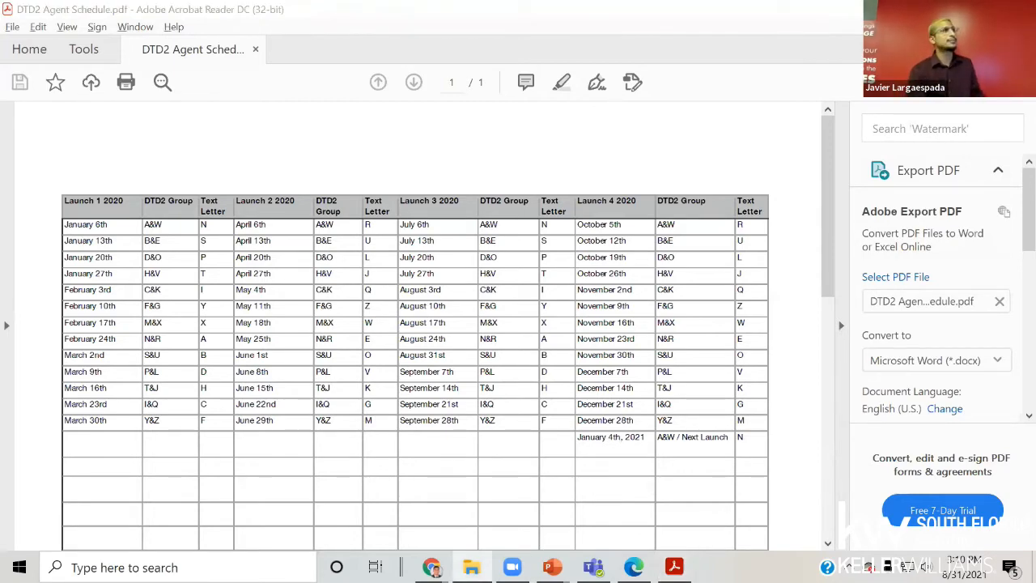
# - Switch from the DTD2 Agent Schedule PDF back to My SmartPlans in Chrome
pyautogui.hotkey('alt', 'Tab')
pyautogui.hotkey('alt', 'Tab')
pyautogui.hotkey('alt', 'Tab')
pyautogui.hotkey('alt', 'Tab')
pyautogui.hotkey('alt', 'Tab')
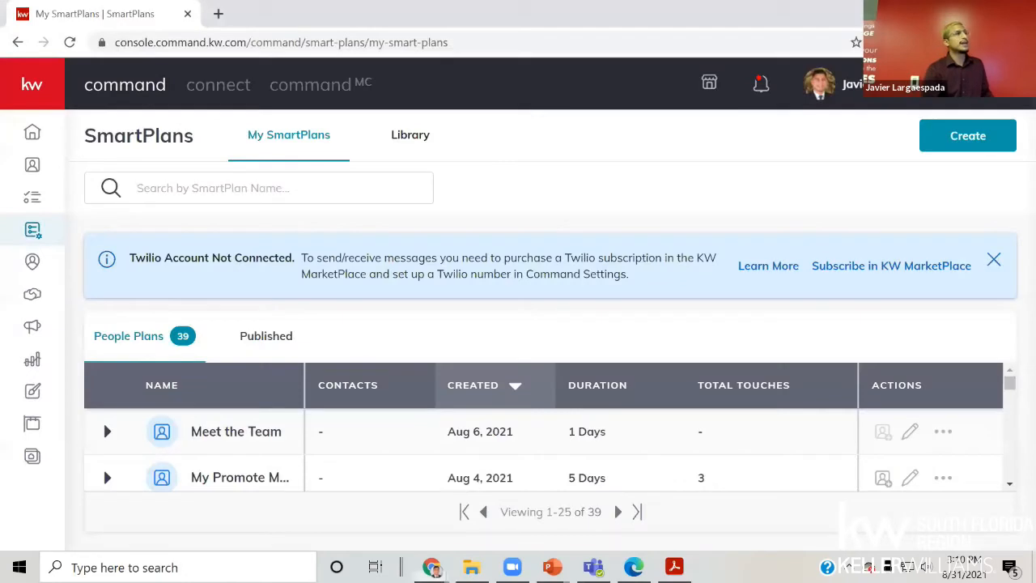
# - Switch to the SmartPlans Library and scroll down to the Keller Williams plans
pyautogui.scroll(-3, 246, 391)
pyautogui.scroll(3, 238, 411)
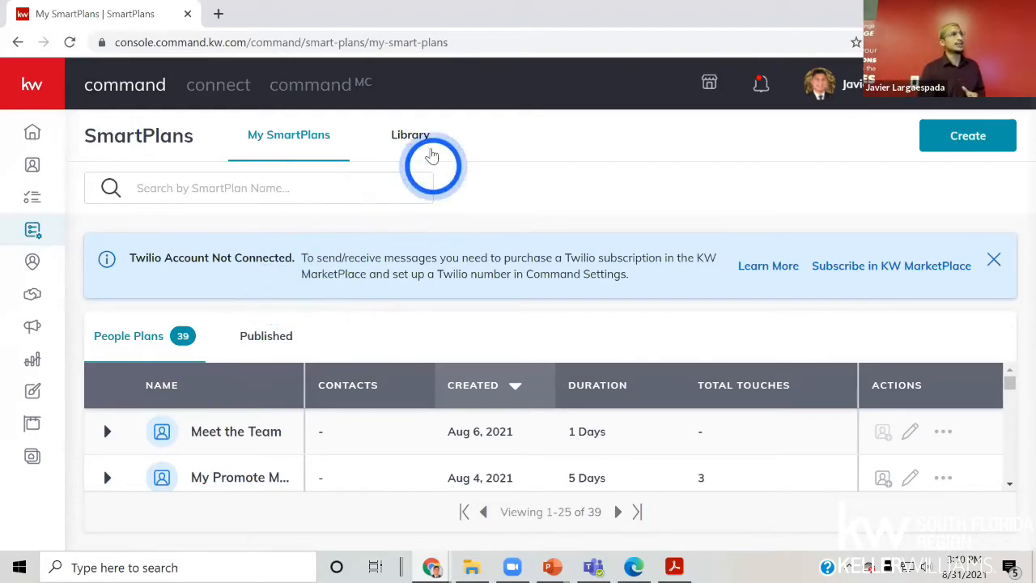
pyautogui.click(416, 136)
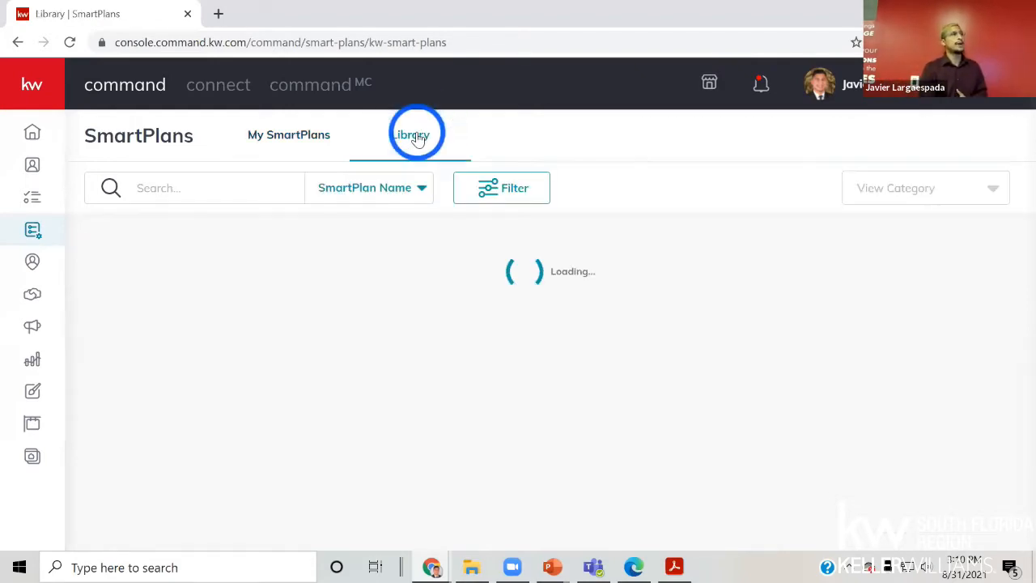
pyautogui.scroll(-1, 431, 380)
pyautogui.scroll(-3, 431, 381)
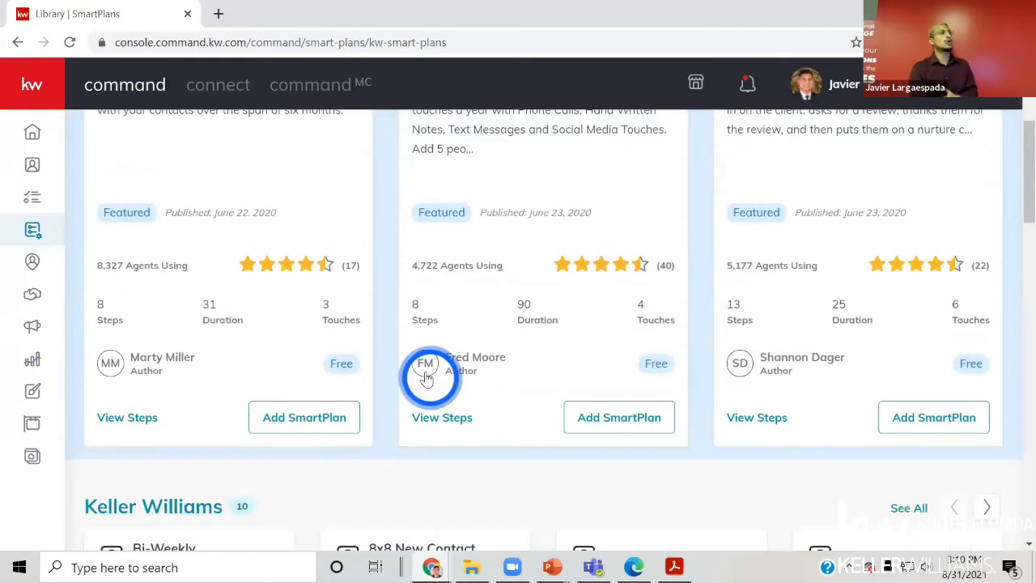
pyautogui.scroll(-1, 422, 374)
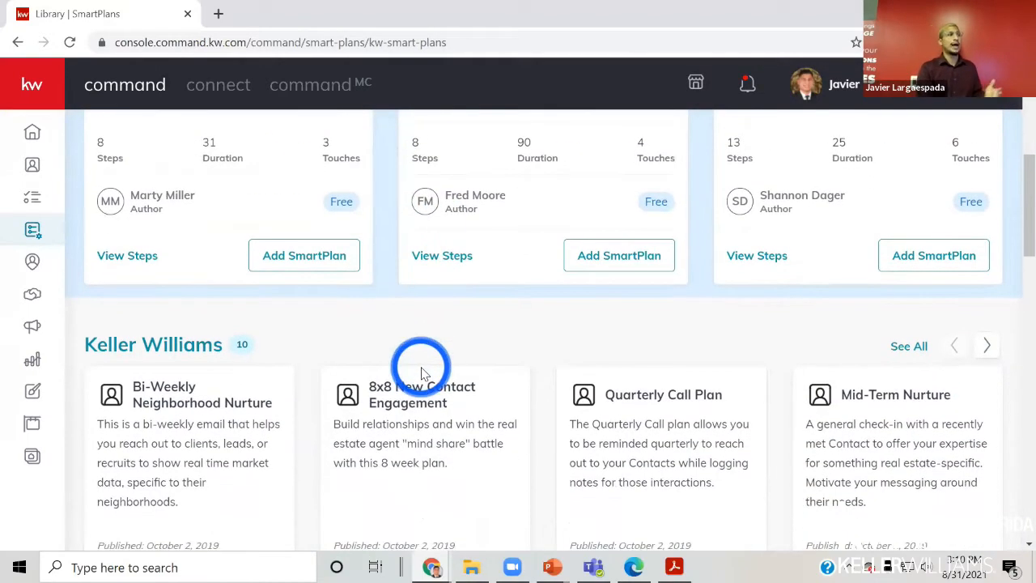
pyautogui.scroll(-2, 448, 391)
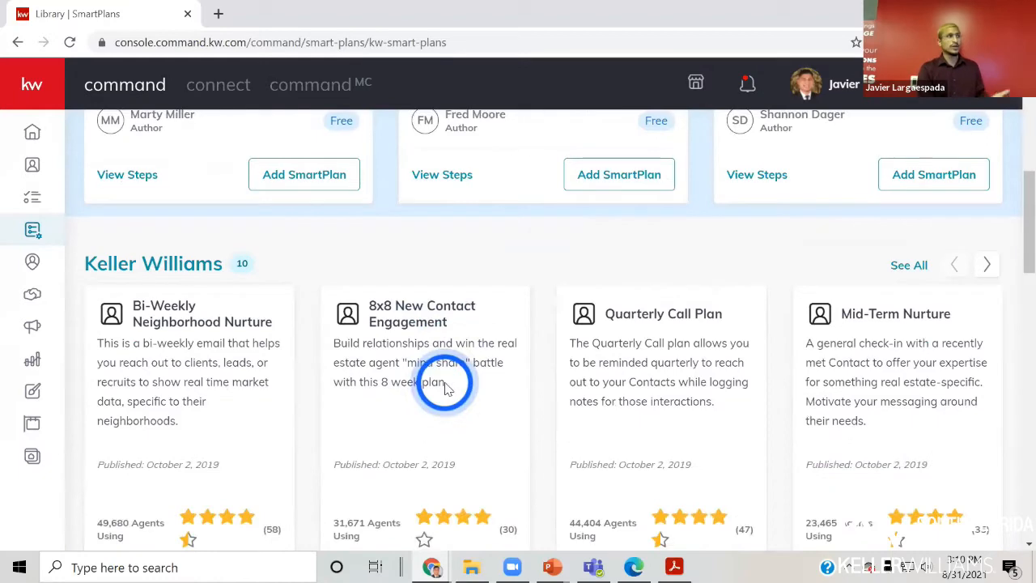
pyautogui.scroll(-1, 566, 356)
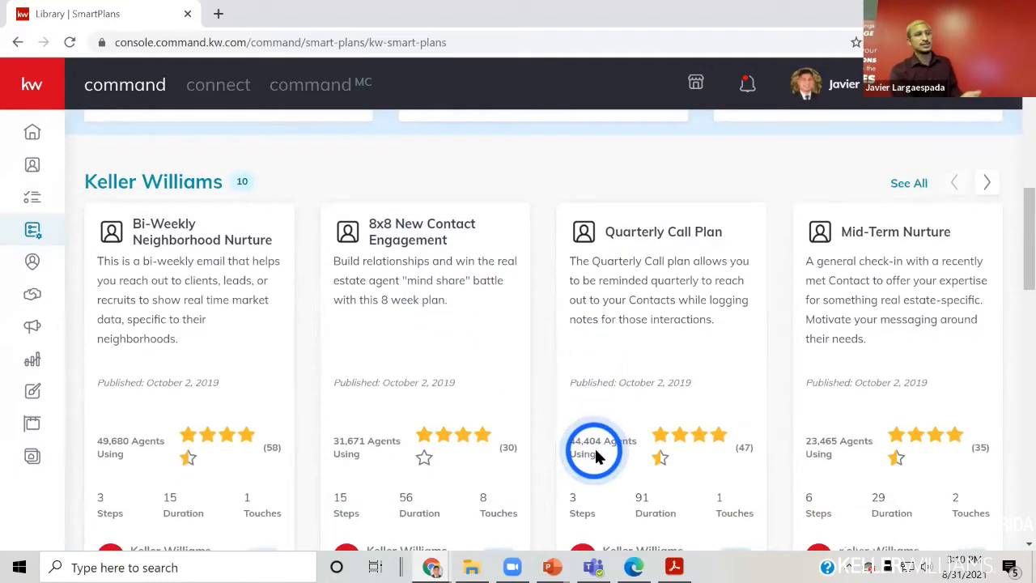
pyautogui.scroll(-1, 599, 449)
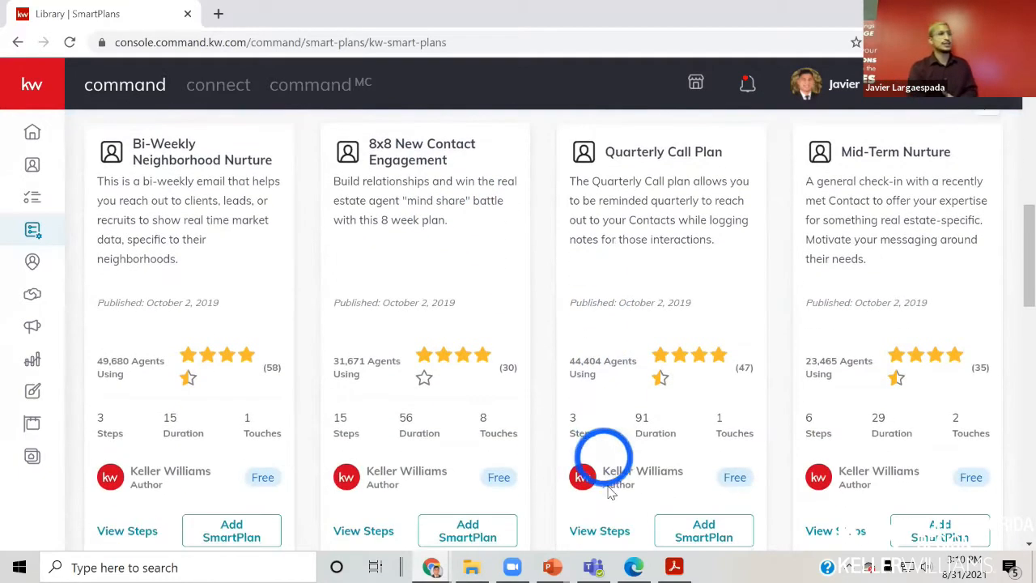
pyautogui.click(613, 538)
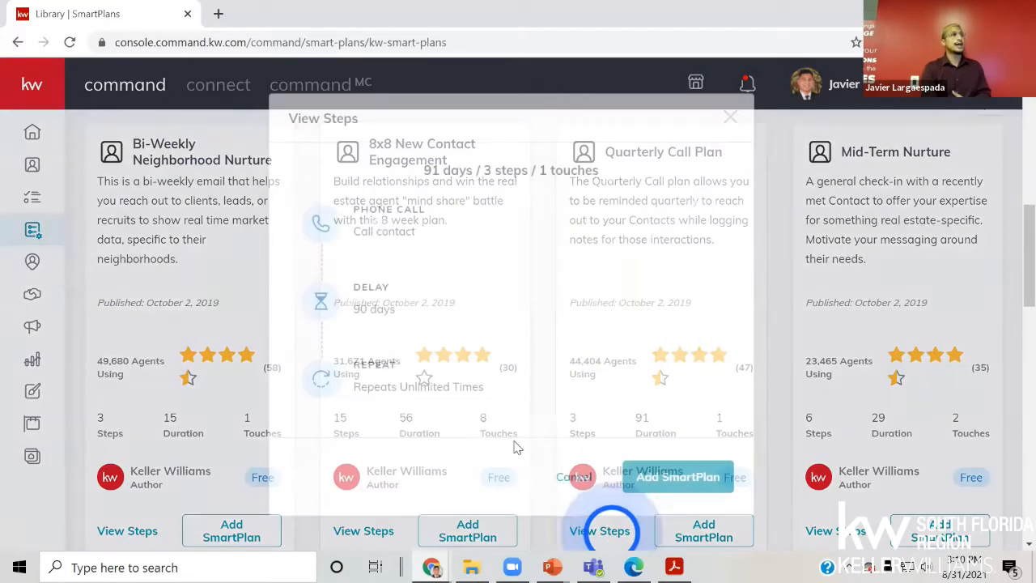
pyautogui.moveTo(319, 242)
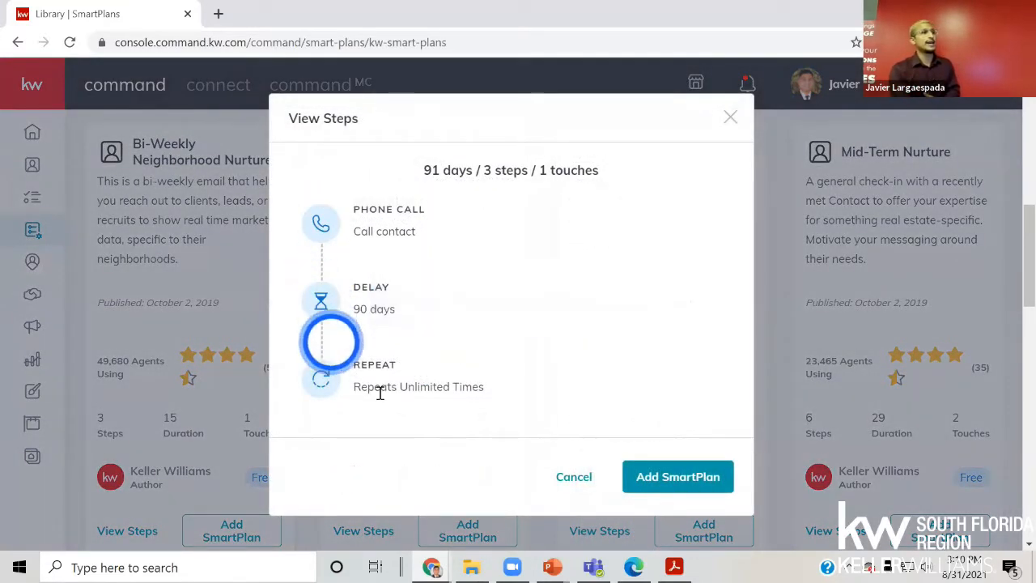
pyautogui.click(552, 475)
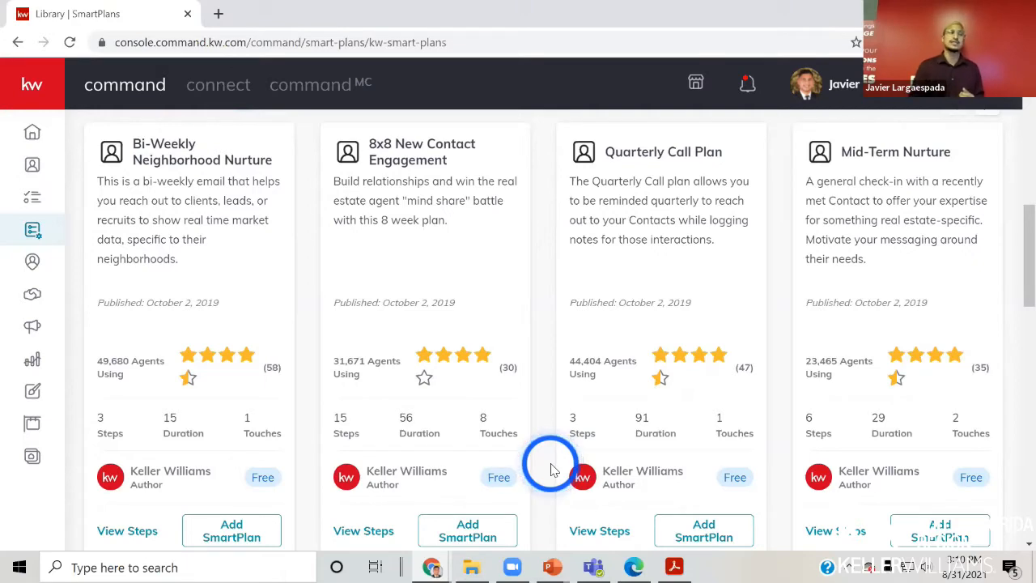
pyautogui.click(690, 527)
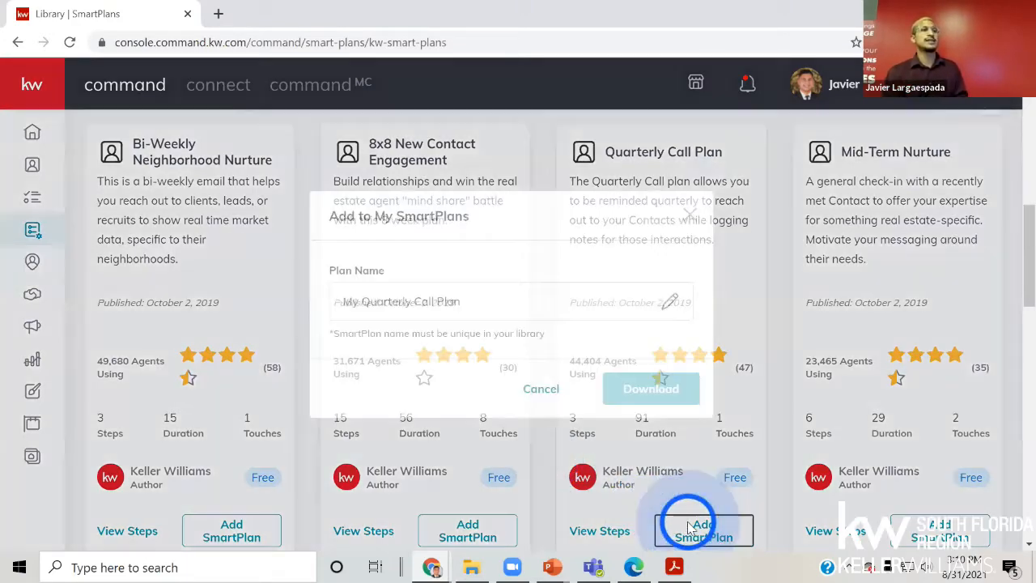
pyautogui.click(559, 390)
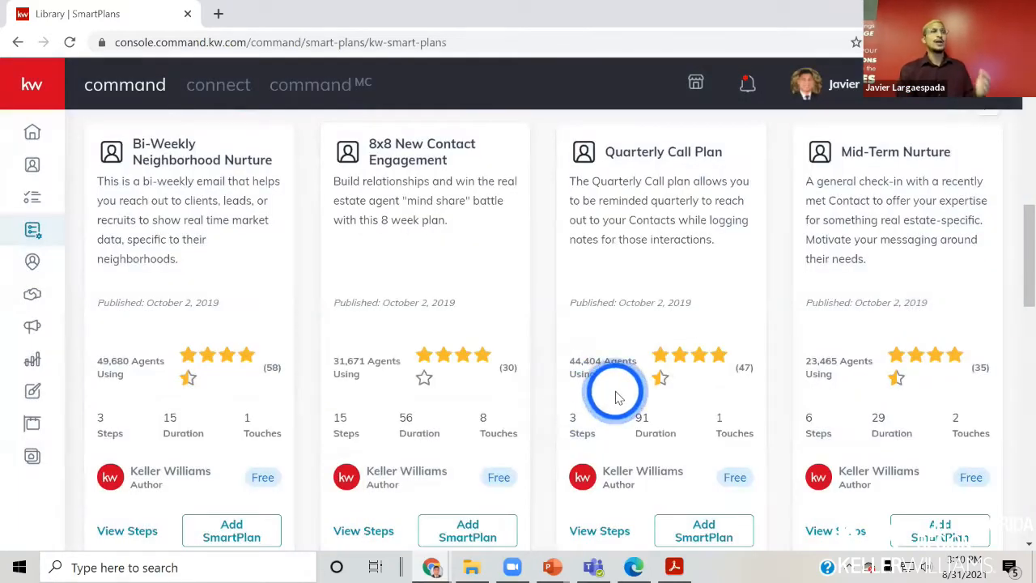
pyautogui.scroll(4, 616, 397)
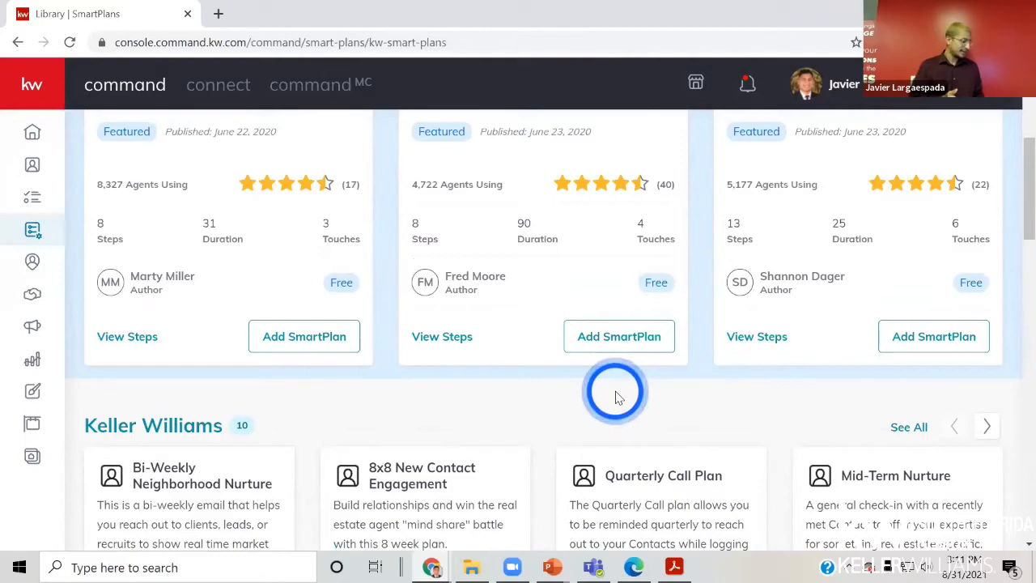
# - Glance at the DTD2 Agent Schedule PDF, then return to the SmartPlans page
pyautogui.hotkey('alt', 'Tab')
pyautogui.press('Tab')
pyautogui.press('Tab')
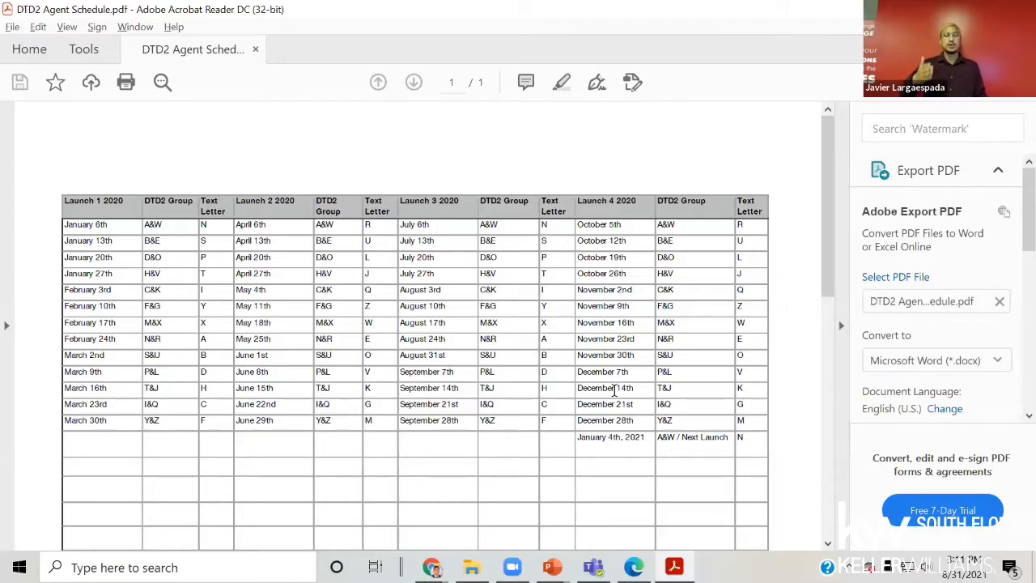
pyautogui.hotkey('alt', 'Tab')
pyautogui.press('Tab')
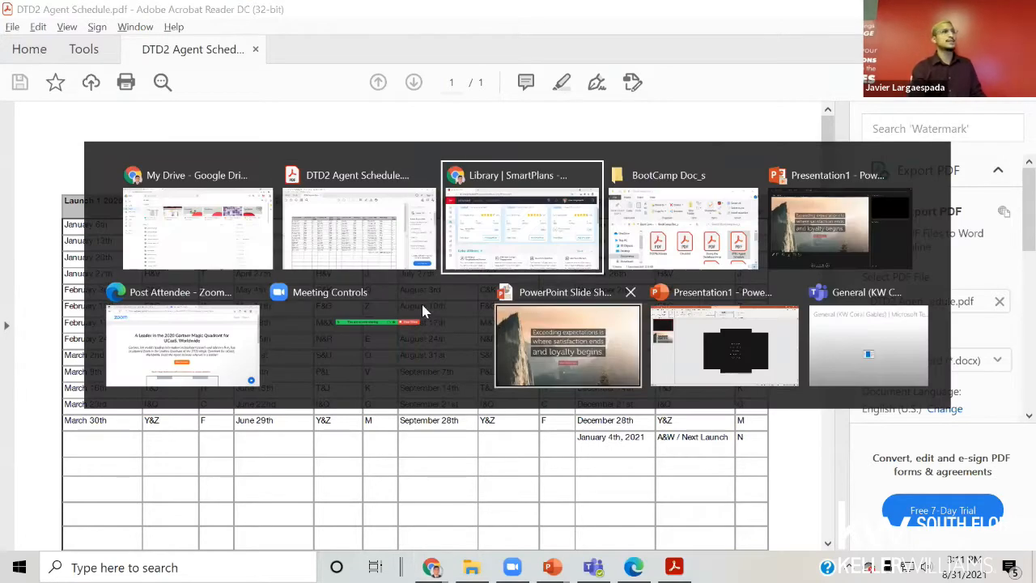
pyautogui.scroll(4, 331, 295)
# - Switch to My SmartPlans and search the plans for 'call'
pyautogui.click(272, 136)
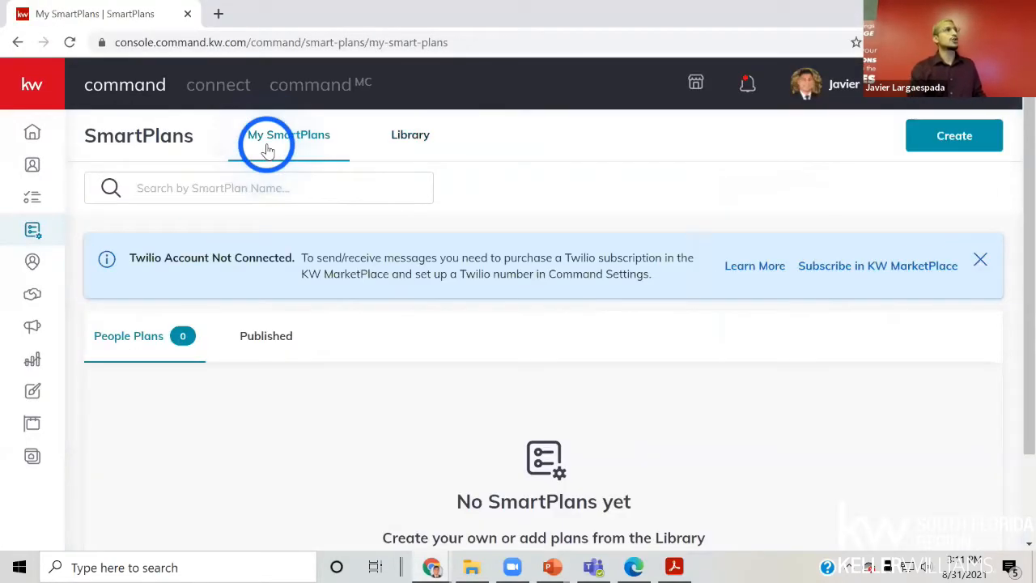
pyautogui.scroll(-5, 291, 478)
pyautogui.scroll(5, 278, 465)
pyautogui.click(220, 201)
pyautogui.write('call')
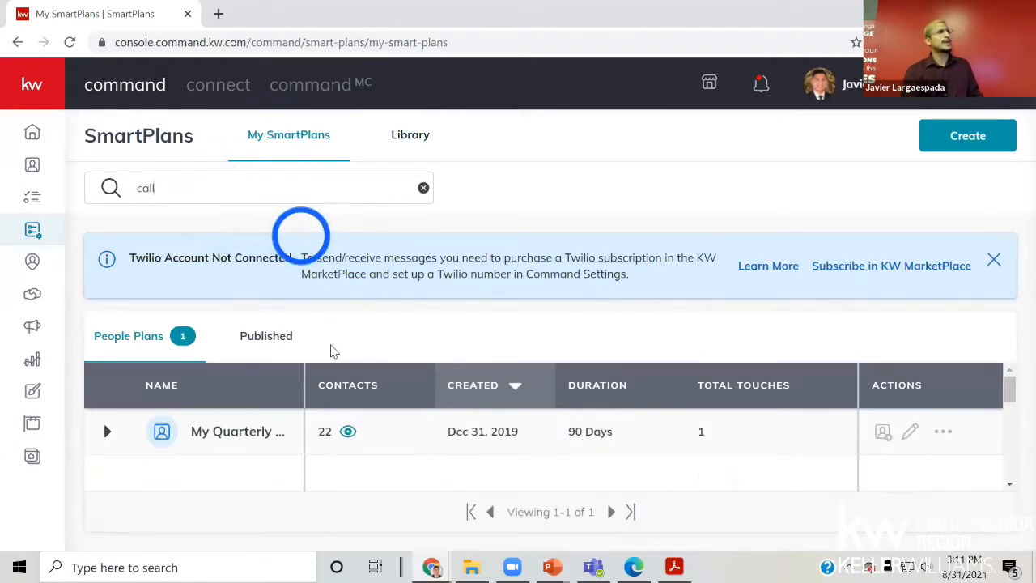
pyautogui.click(912, 433)
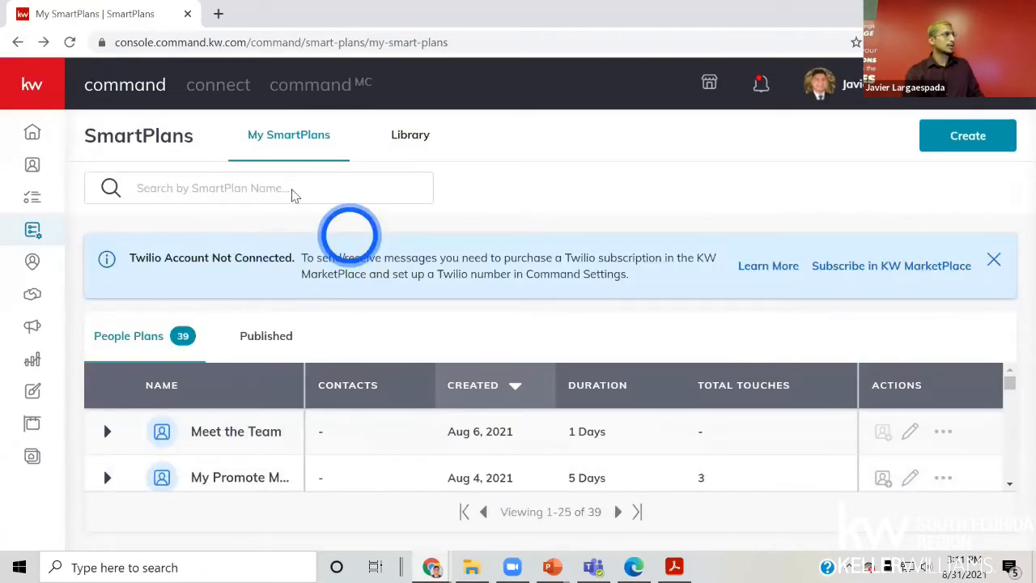
# - Filter the list to My Quarterly Call Plan and open its Add Clients window
pyautogui.click(277, 186)
pyautogui.write('call')
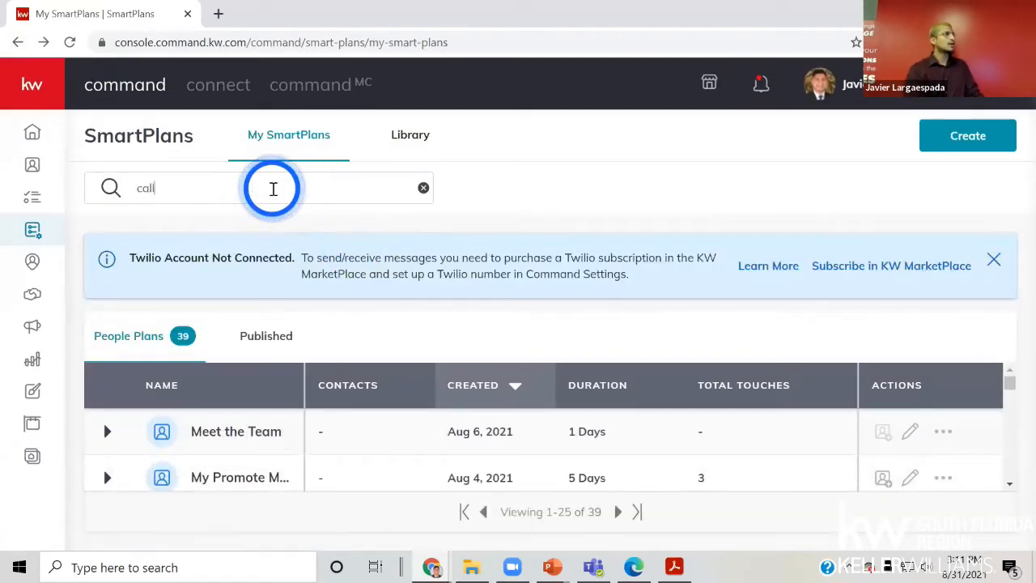
pyautogui.click(471, 316)
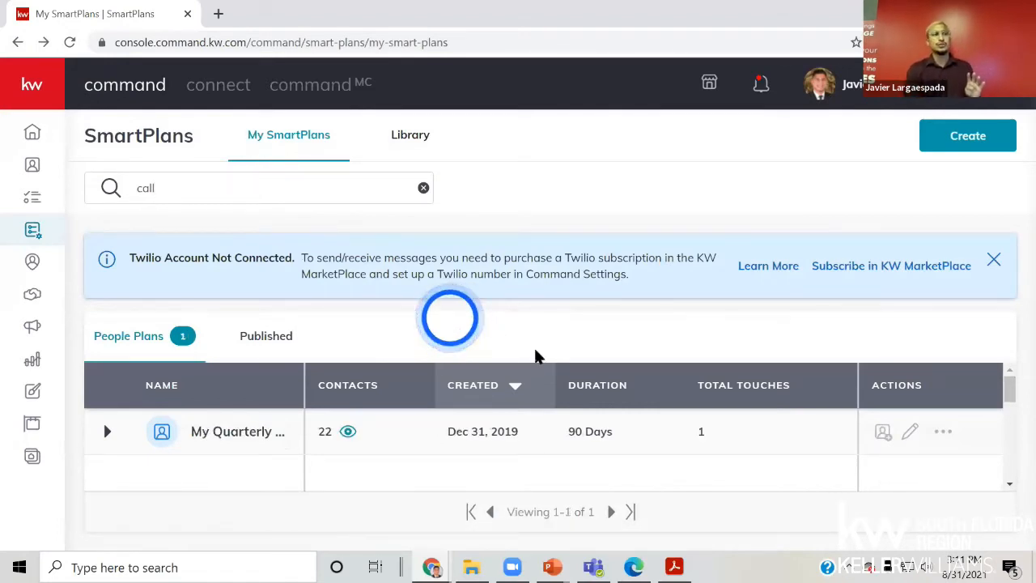
pyautogui.click(946, 431)
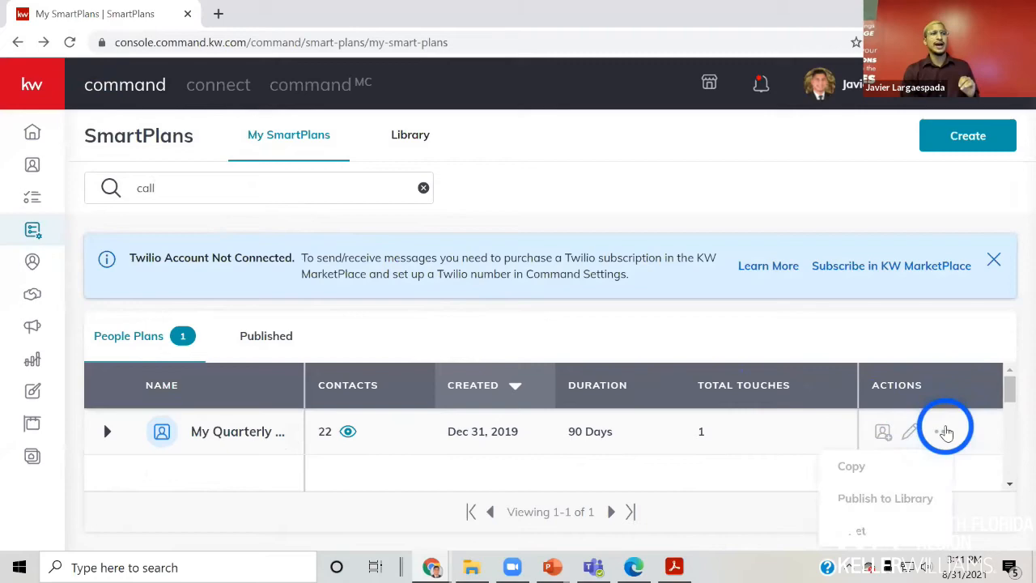
pyautogui.click(884, 431)
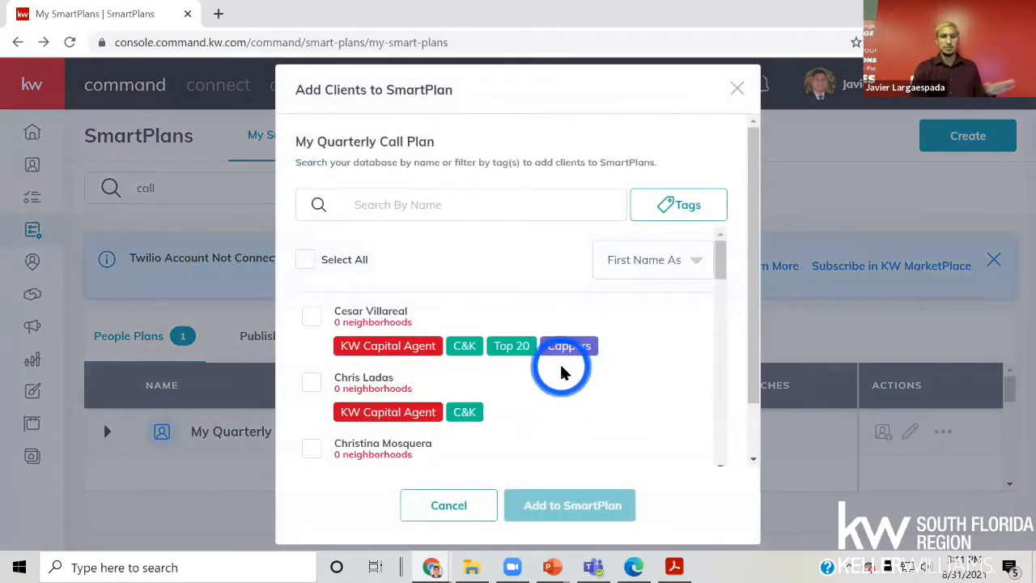
# - Filter the contacts to those tagged B&E
pyautogui.click(373, 202)
pyautogui.click(664, 208)
pyautogui.scroll(-2, 631, 324)
pyautogui.click(599, 324)
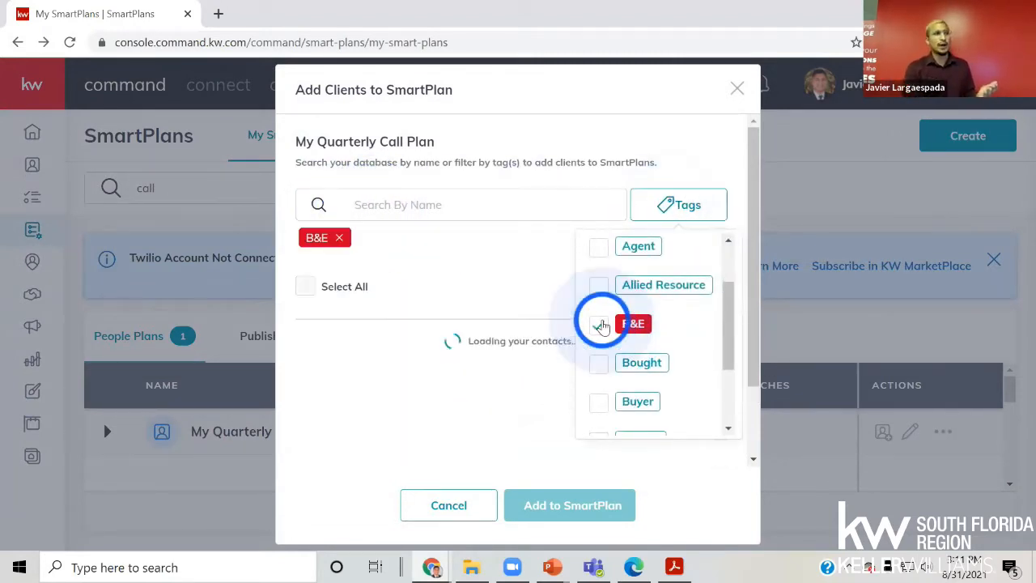
pyautogui.click(490, 290)
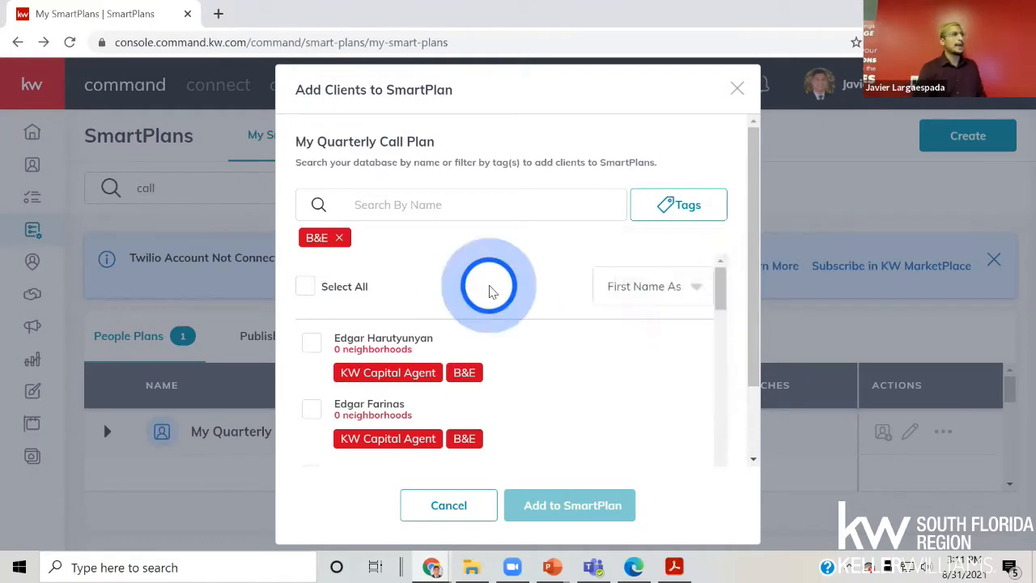
# - Check B&E's October 12th launch date in the DTD2 Agent Schedule PDF
pyautogui.hotkey('alt', 'Tab')
pyautogui.hotkey('alt', 'Tab')
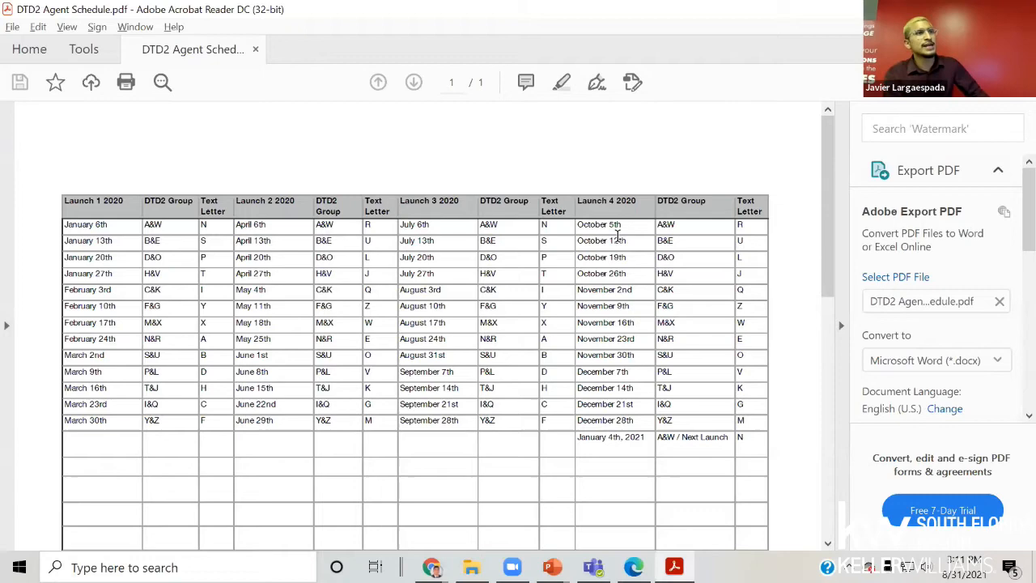
pyautogui.moveTo(606, 243); pyautogui.dragTo(676, 242)
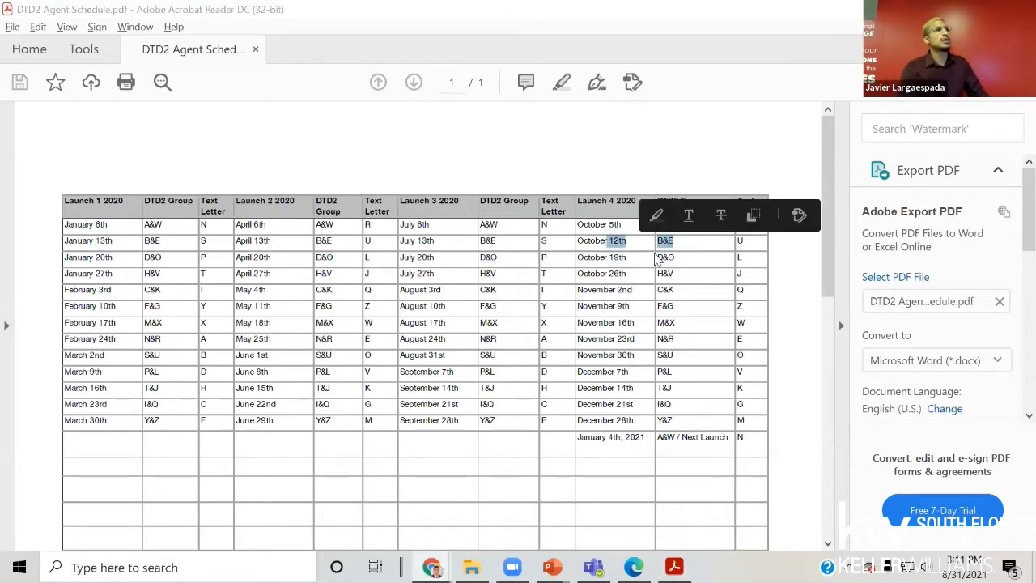
pyautogui.hotkey('alt', 'Tab')
# - Select all 18 B&E contacts and add them to the SmartPlan
pyautogui.click(308, 286)
pyautogui.scroll(-2, 558, 365)
pyautogui.scroll(-5, 567, 372)
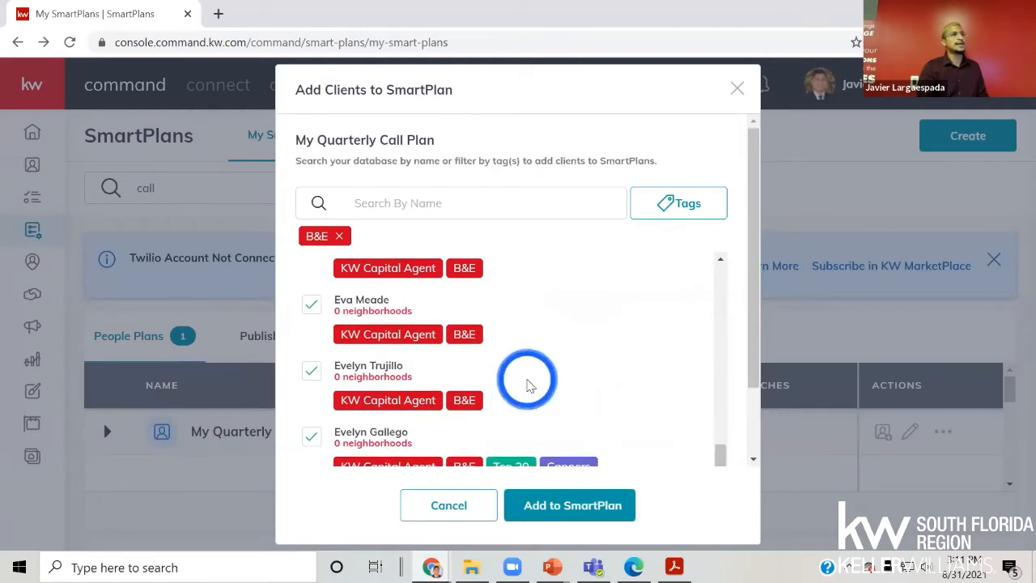
pyautogui.scroll(-1, 527, 381)
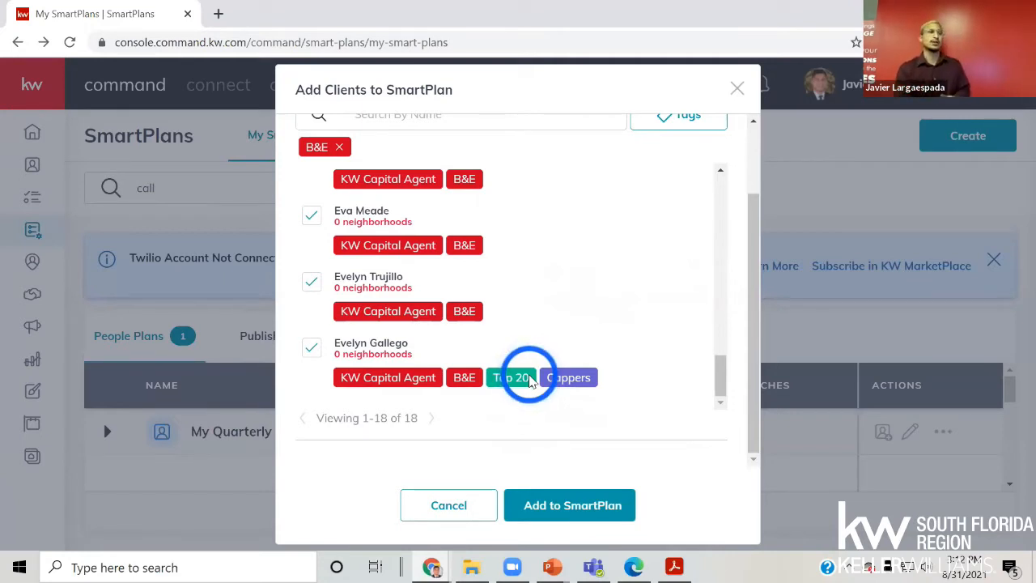
pyautogui.click(556, 504)
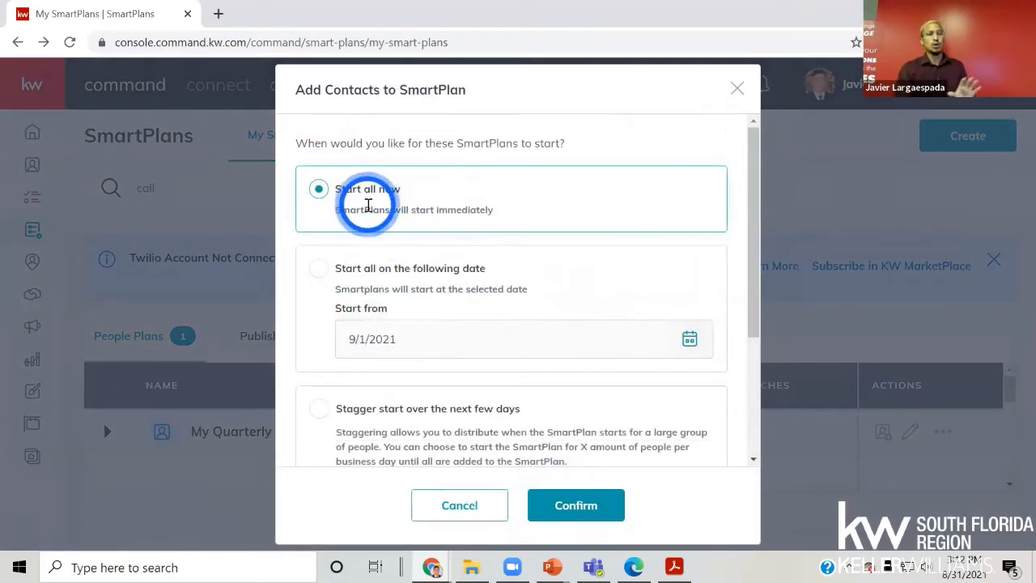
# - Set My Quarterly Call Plan's start date to October 11, 2021 and confirm subscribing the B&E contacts
pyautogui.click(349, 272)
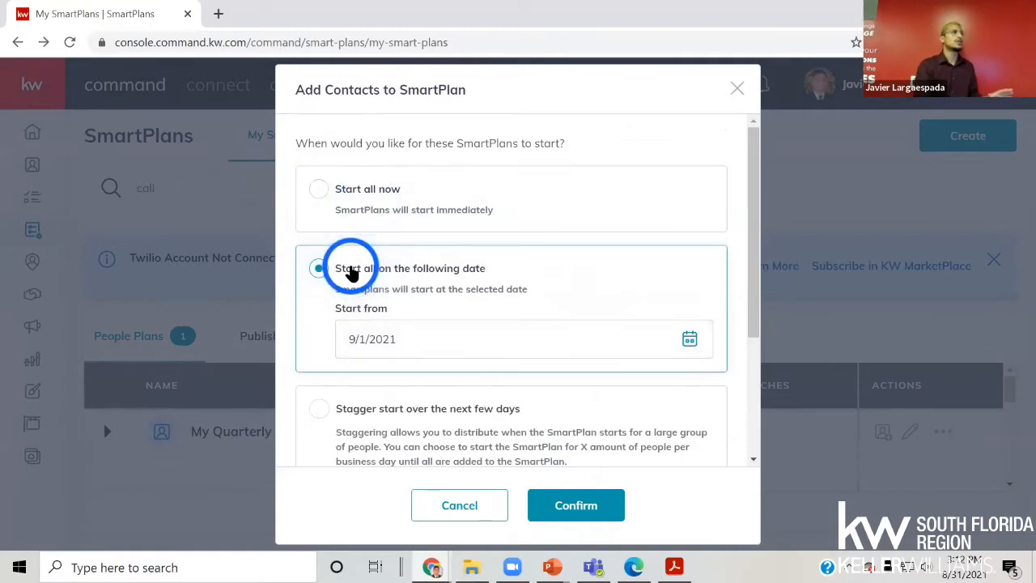
pyautogui.click(427, 334)
pyautogui.click(565, 387)
pyautogui.scroll(-2, 555, 397)
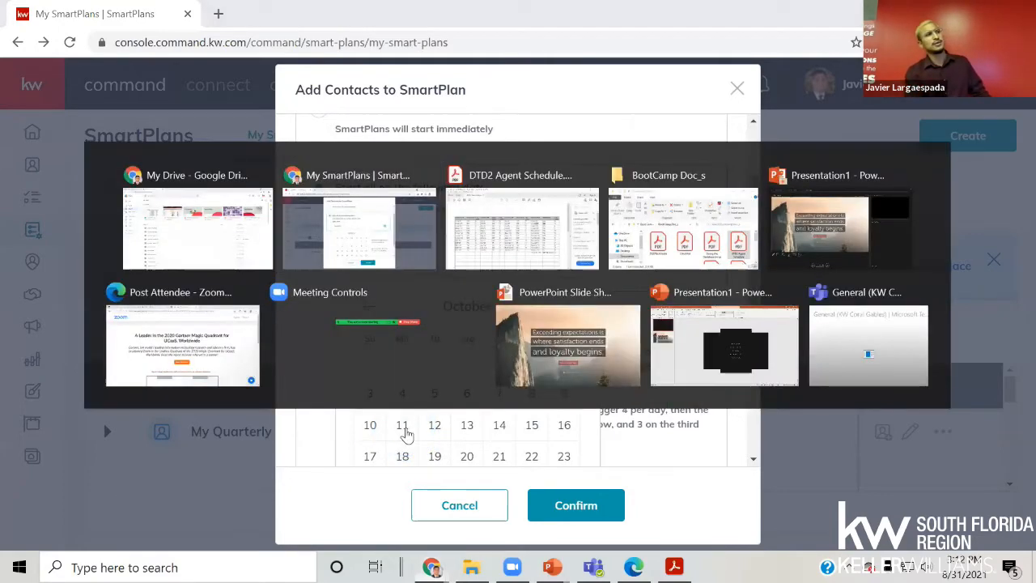
pyautogui.click(402, 424)
pyautogui.click(579, 505)
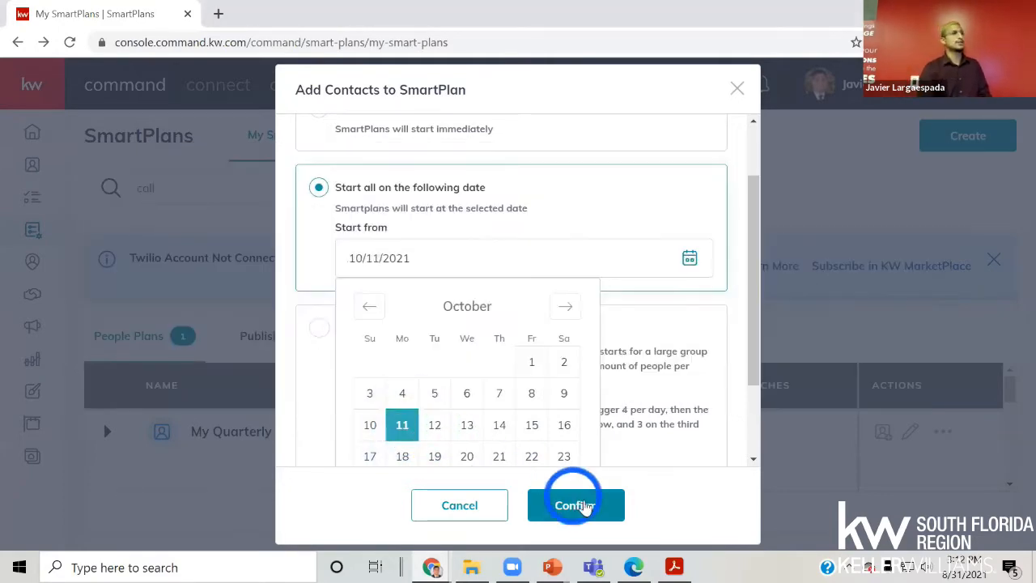
pyautogui.click(647, 344)
pyautogui.scroll(-3, 647, 344)
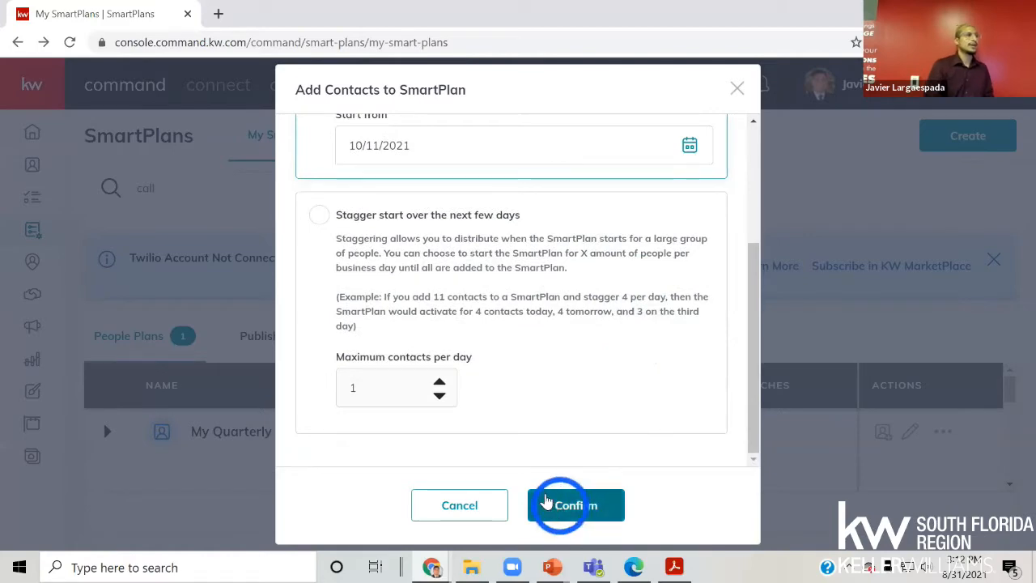
pyautogui.click(578, 510)
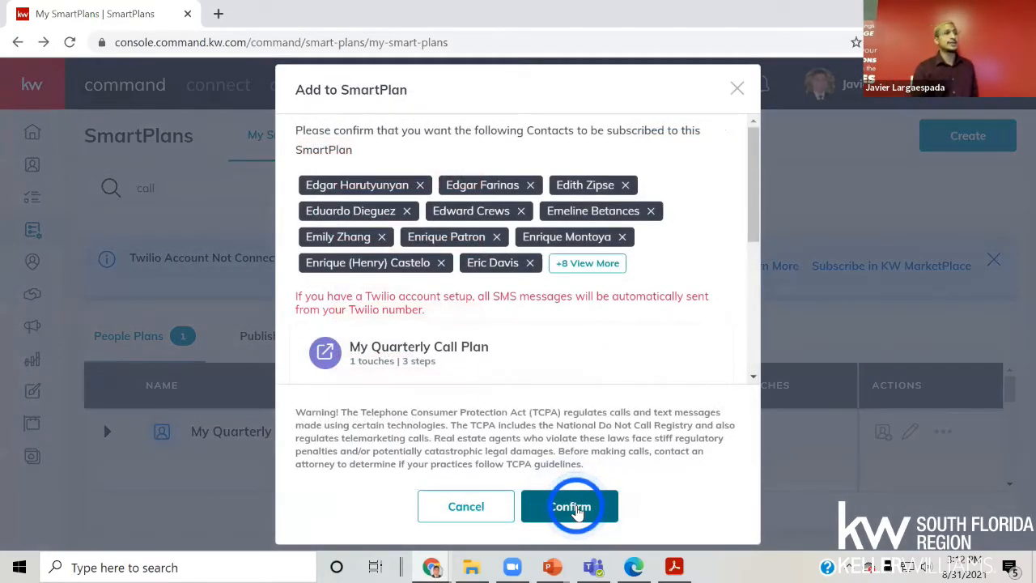
pyautogui.click(576, 510)
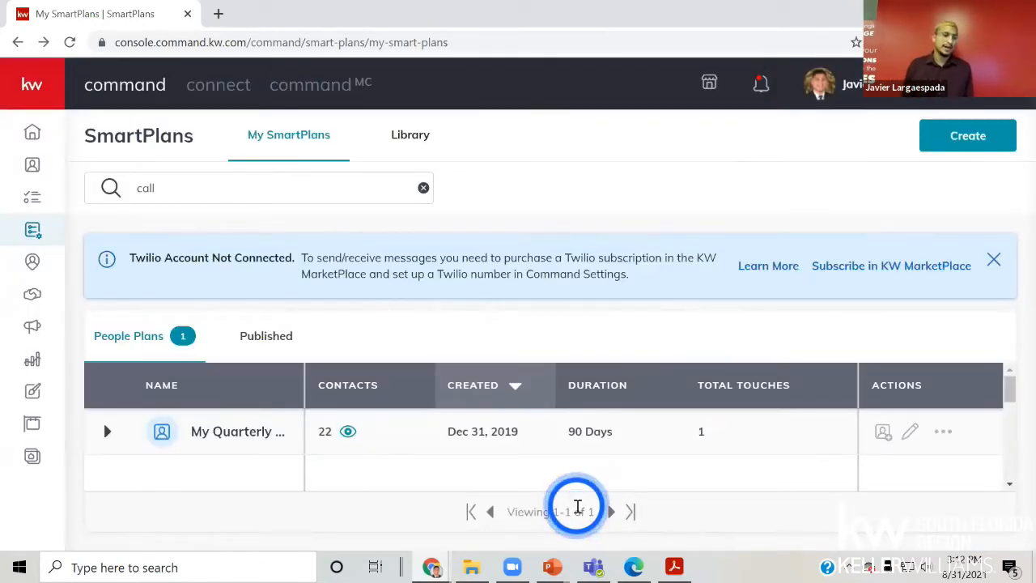
pyautogui.hotkey('alt', 'Tab')
pyautogui.hotkey('alt', 'Tab')
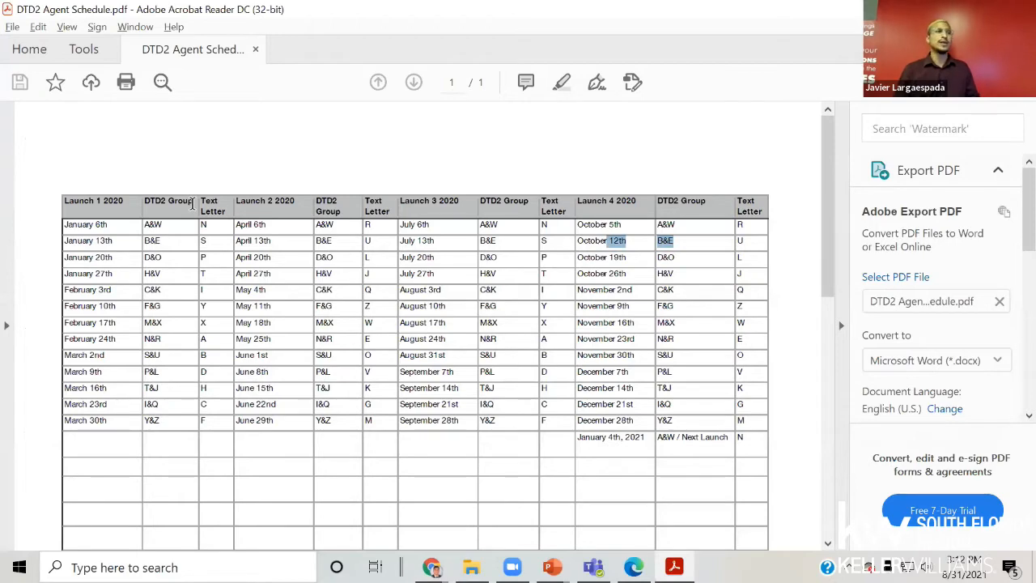
pyautogui.hotkey('alt', 'Tab')
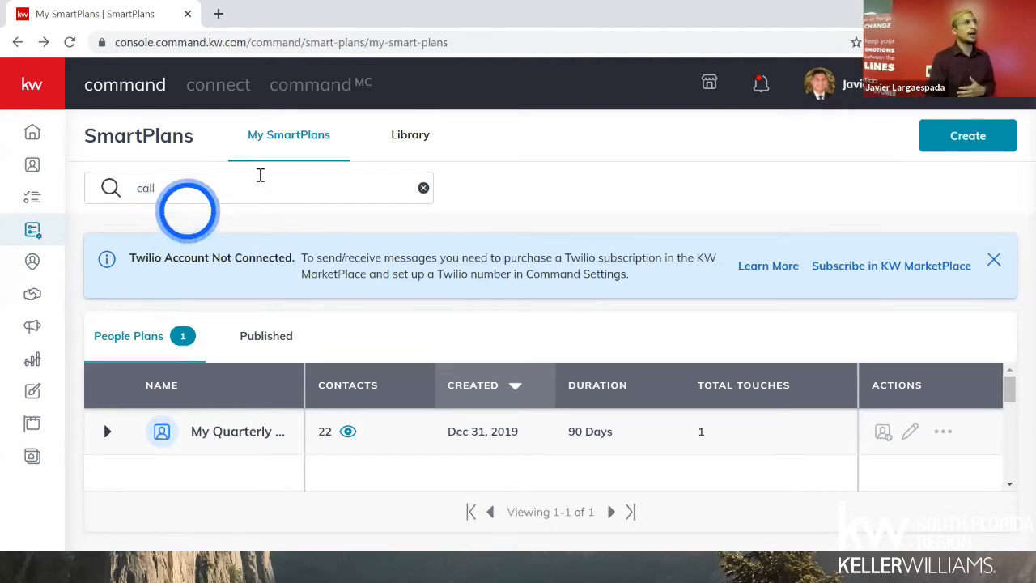
# - Open the SmartPlans Library and scroll down to the Keller Williams plans
pyautogui.click(382, 147)
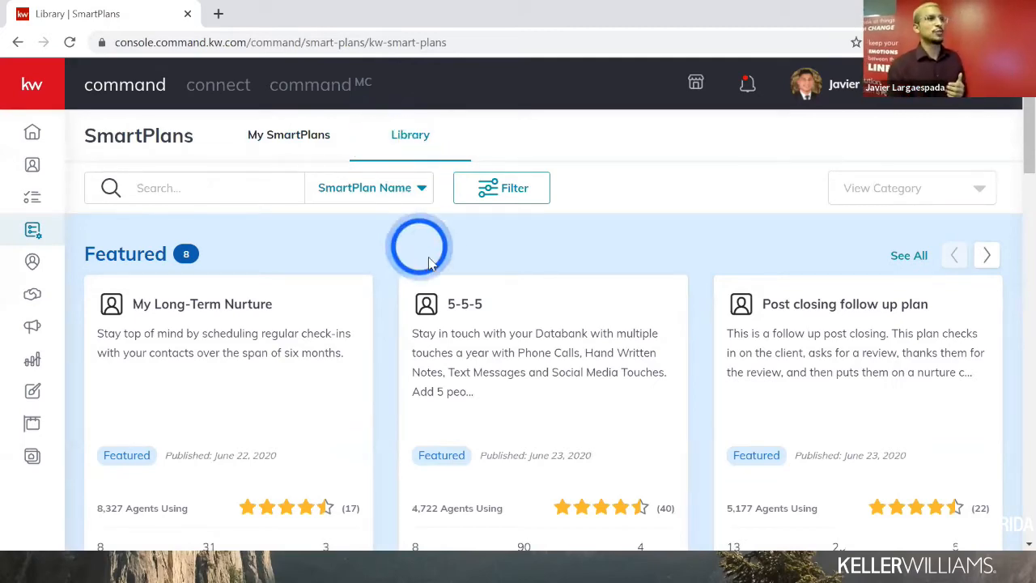
pyautogui.scroll(-1, 429, 256)
pyautogui.scroll(1, 416, 248)
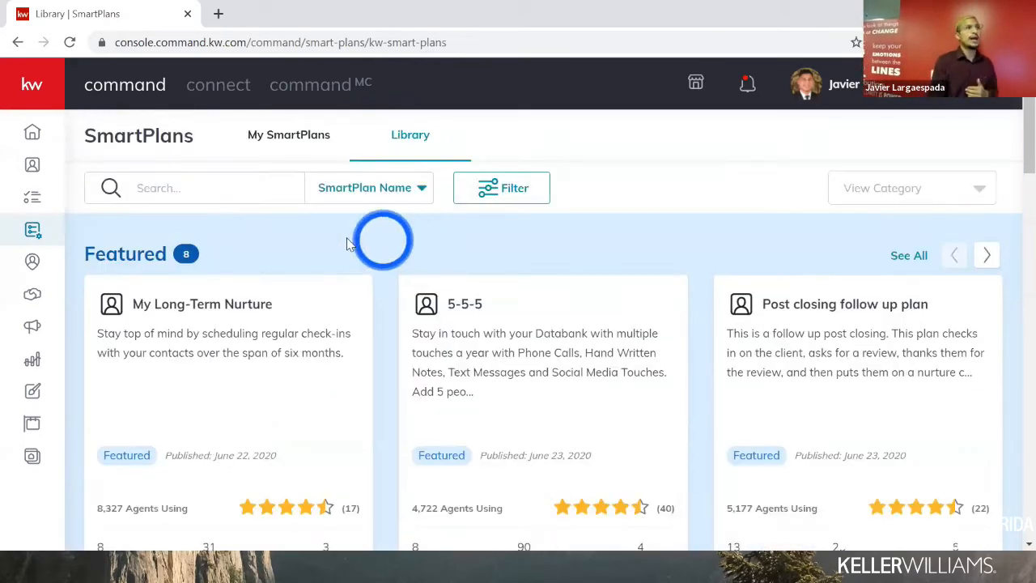
pyautogui.scroll(-6, 377, 331)
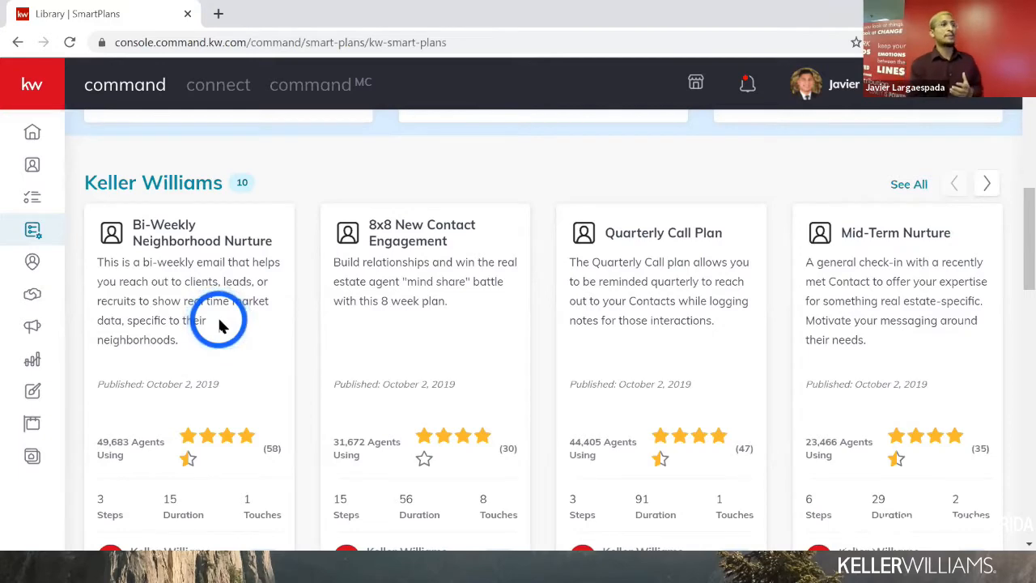
pyautogui.scroll(-1, 217, 321)
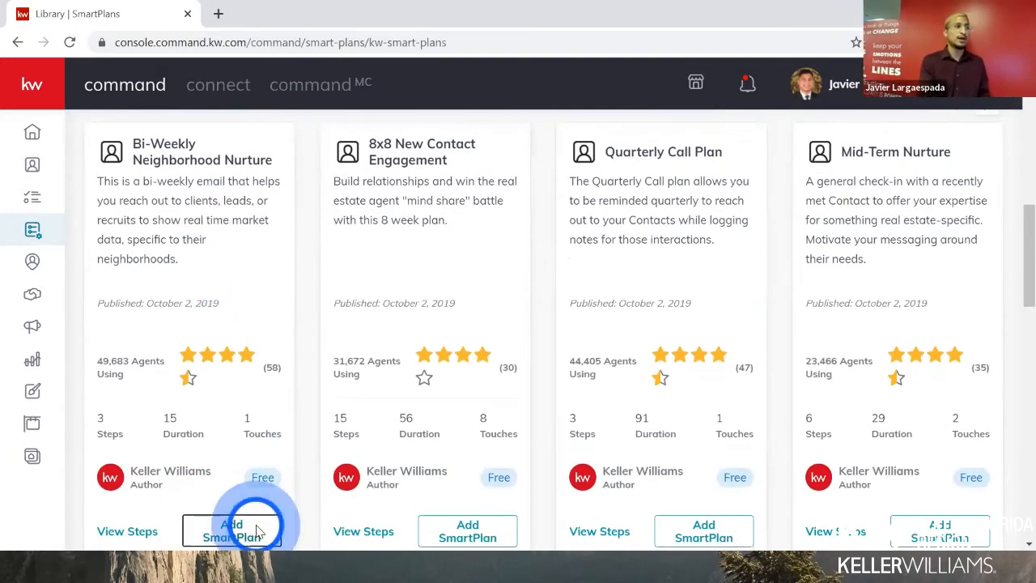
# - Start adding Bi-Weekly Neighborhood Nurture to My SmartPlans, cancel once, then reopen the add dialog
pyautogui.click(257, 531)
pyautogui.click(527, 389)
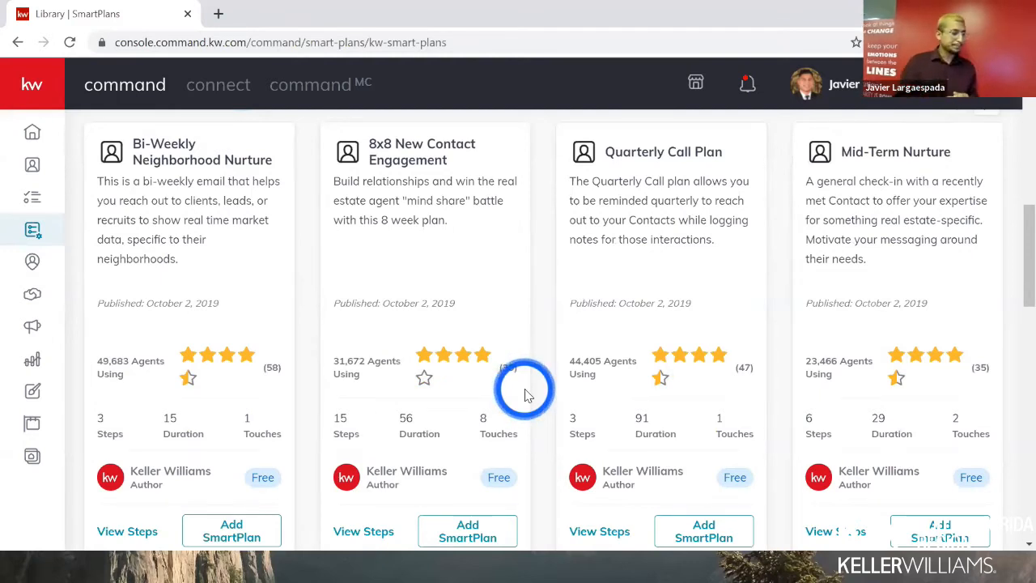
pyautogui.click(233, 535)
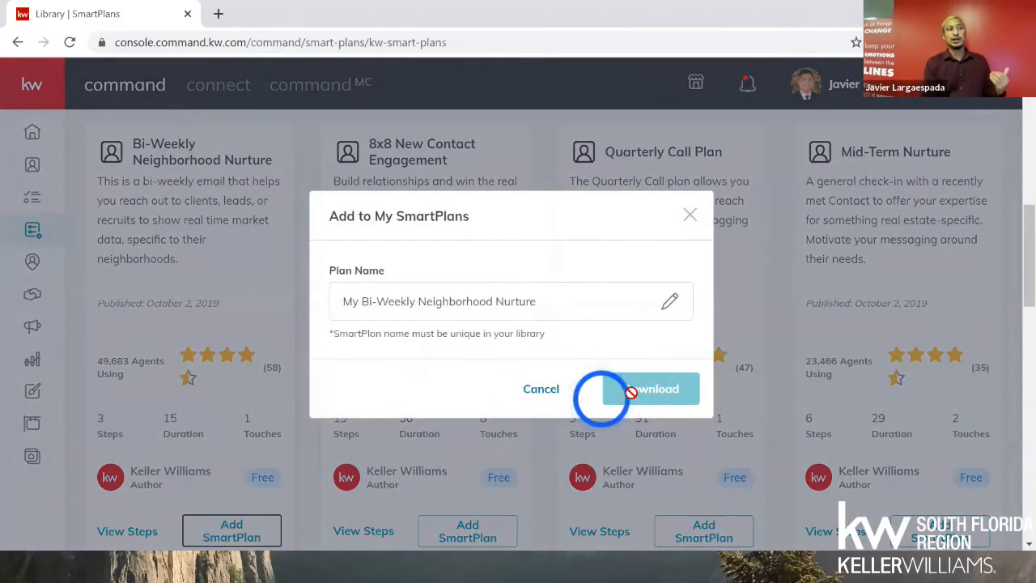
pyautogui.click(545, 392)
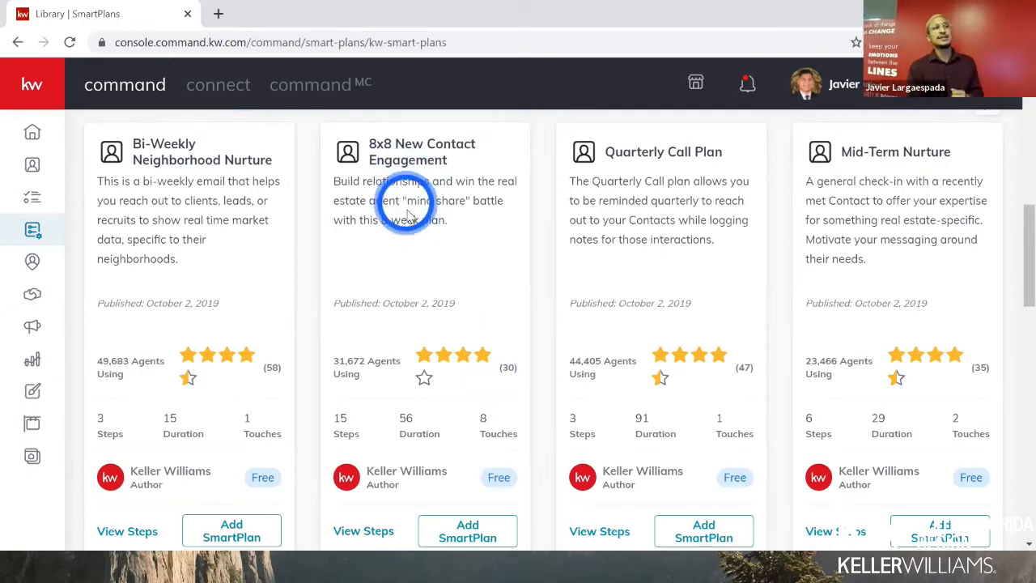
# - Browse the Library's Top Rated plan cards, returning to New to Keller Williams (New License)
pyautogui.scroll(-1, 603, 307)
pyautogui.scroll(-3, 606, 314)
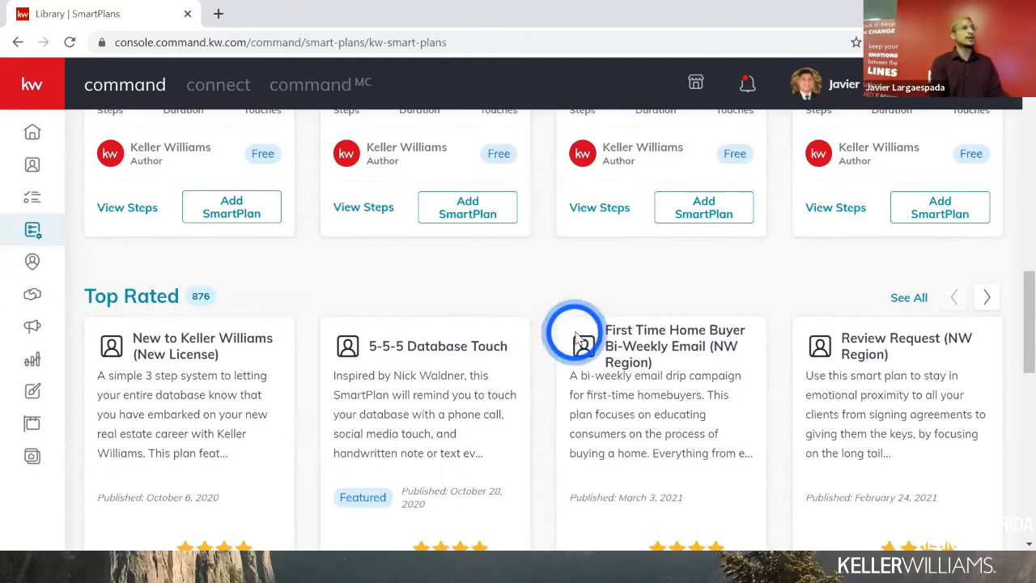
pyautogui.scroll(-2, 576, 334)
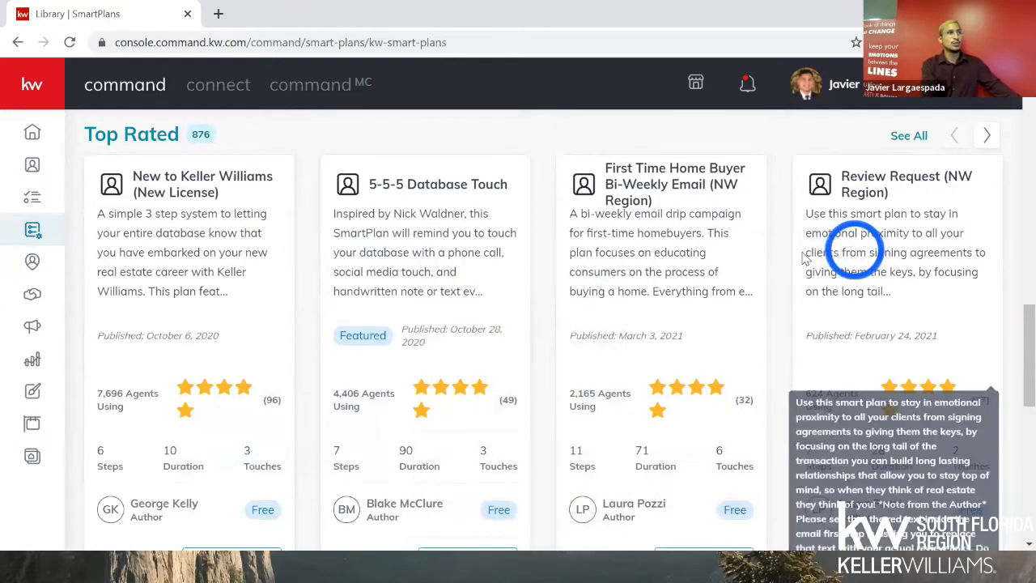
pyautogui.moveTo(853, 245); pyautogui.dragTo(330, 314)
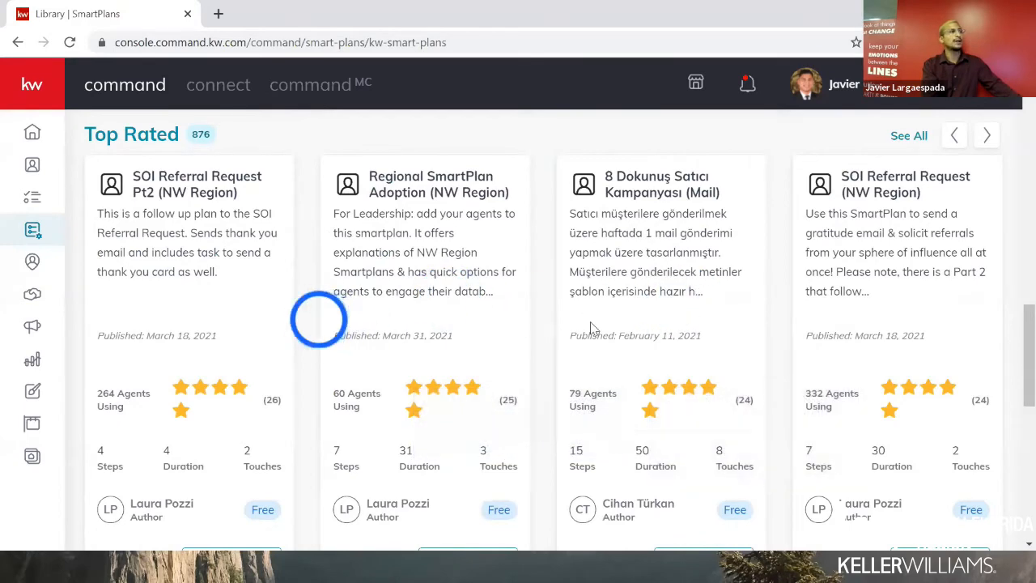
pyautogui.moveTo(293, 321); pyautogui.dragTo(746, 322)
pyautogui.scroll(-1, 162, 381)
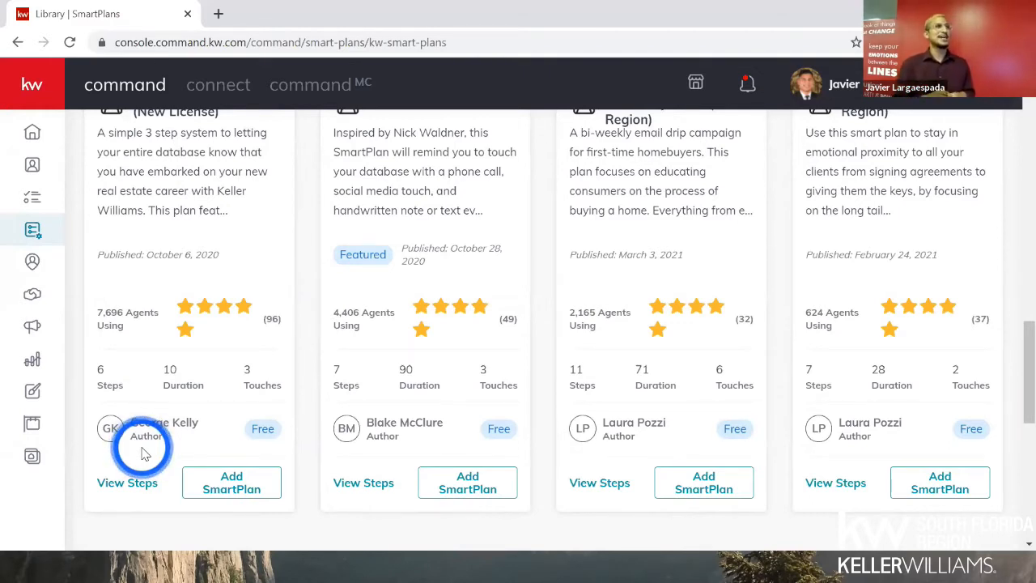
pyautogui.scroll(1, 146, 458)
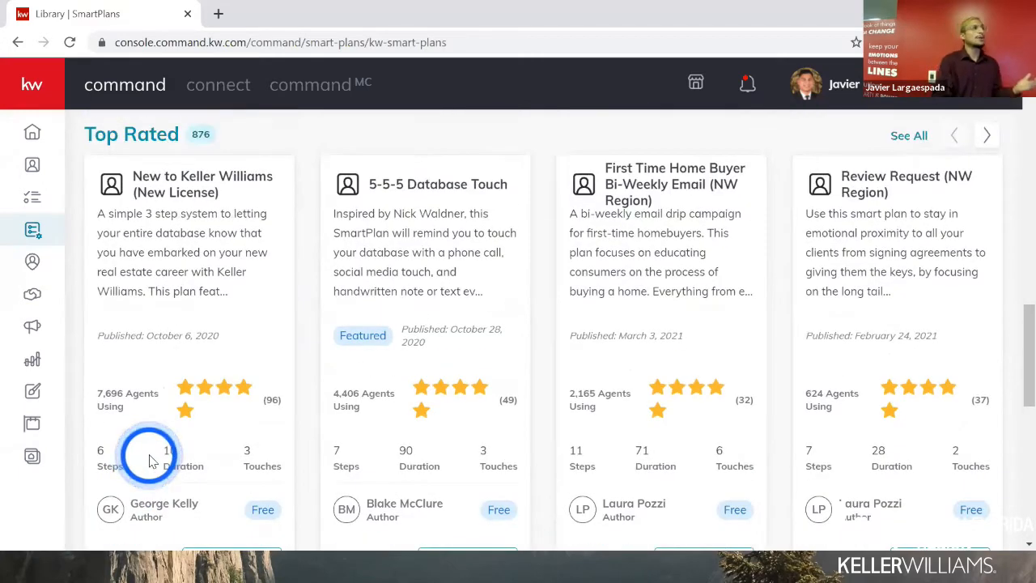
pyautogui.scroll(-1, 149, 460)
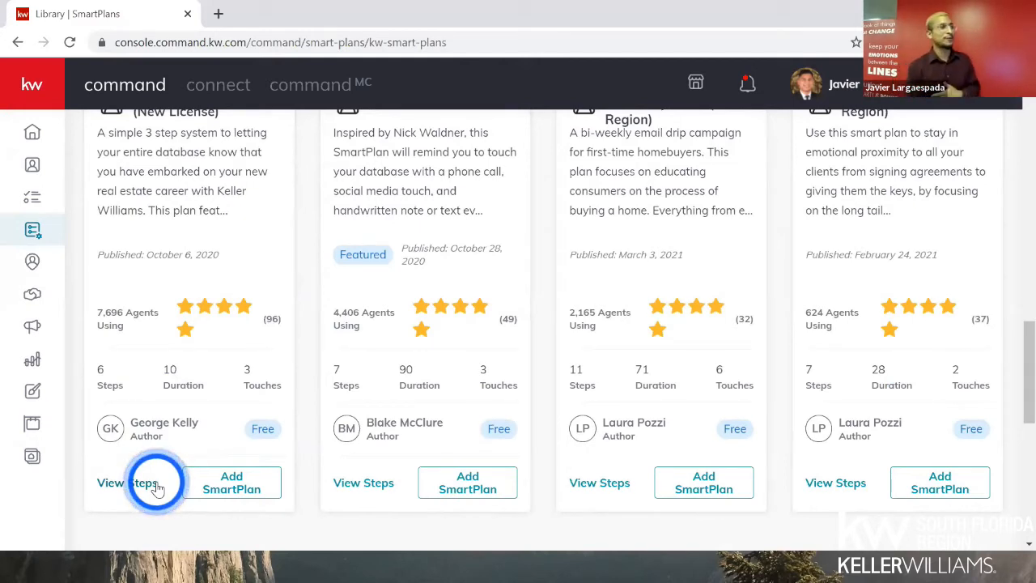
# - Cancel adding the New License plan, then preview its steps and first email before closing
pyautogui.click(213, 487)
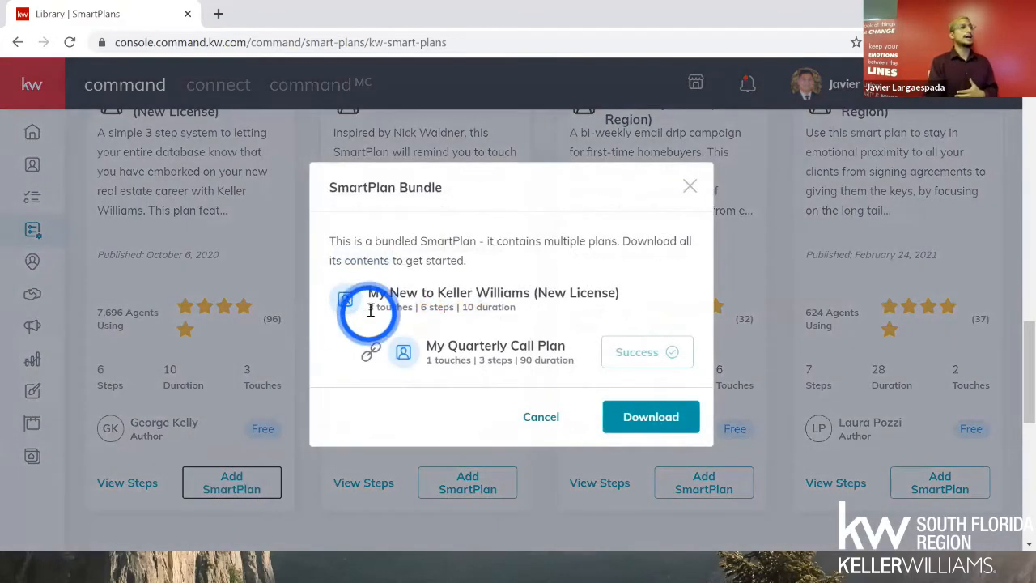
pyautogui.click(534, 415)
pyautogui.click(115, 486)
pyautogui.click(320, 203)
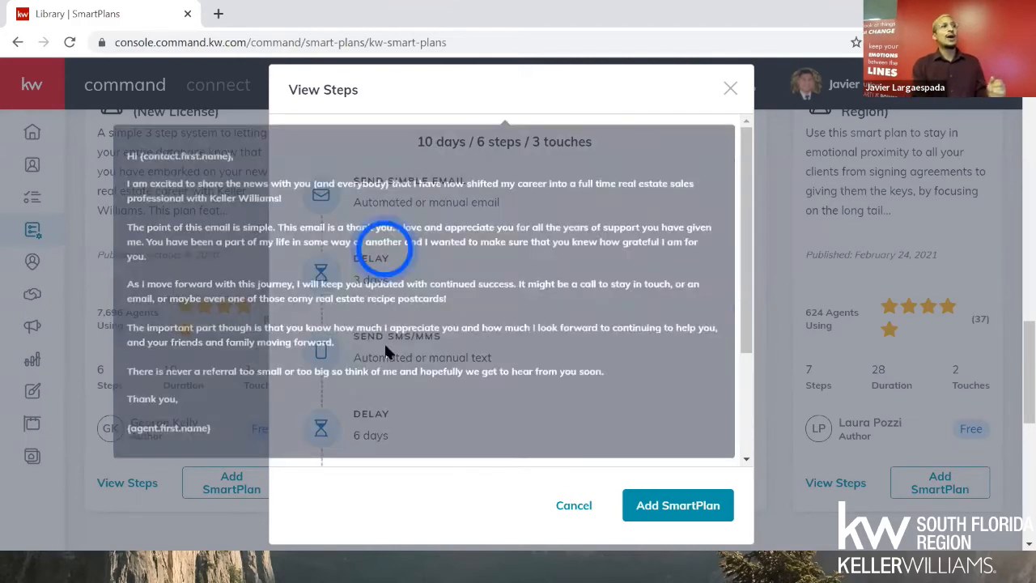
pyautogui.moveTo(390, 352)
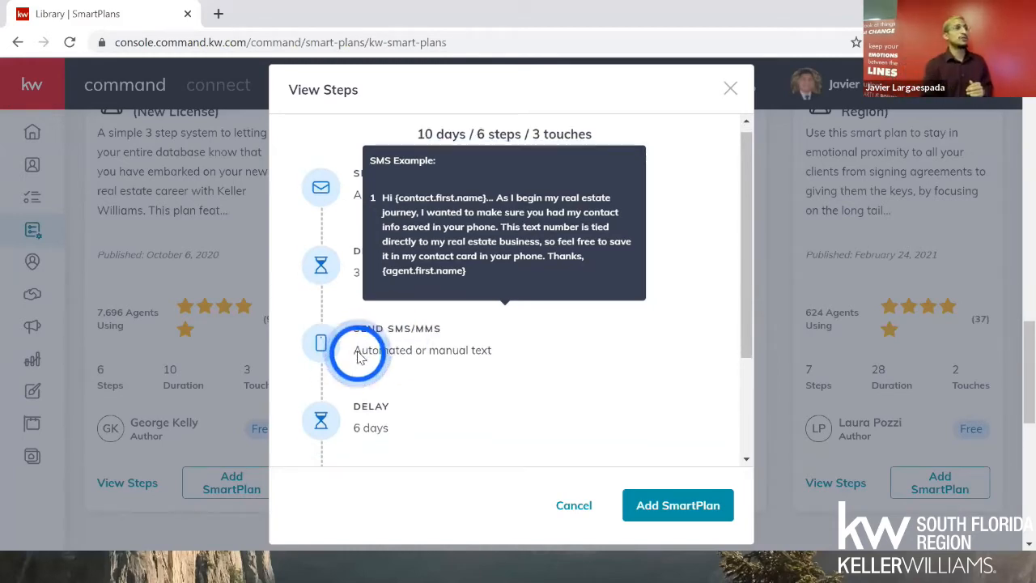
pyautogui.scroll(-1, 345, 352)
pyautogui.scroll(-1, 345, 353)
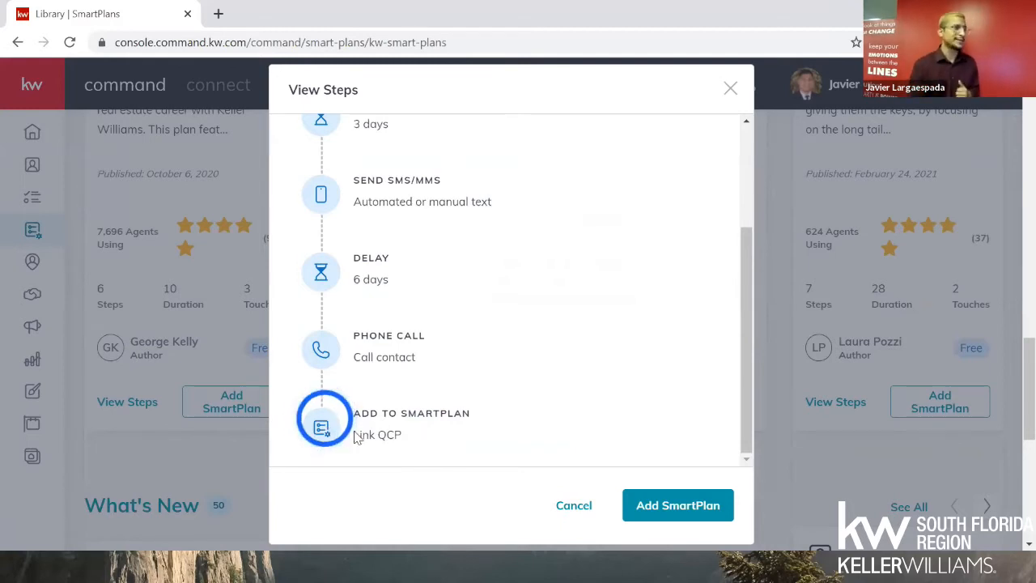
pyautogui.click(581, 502)
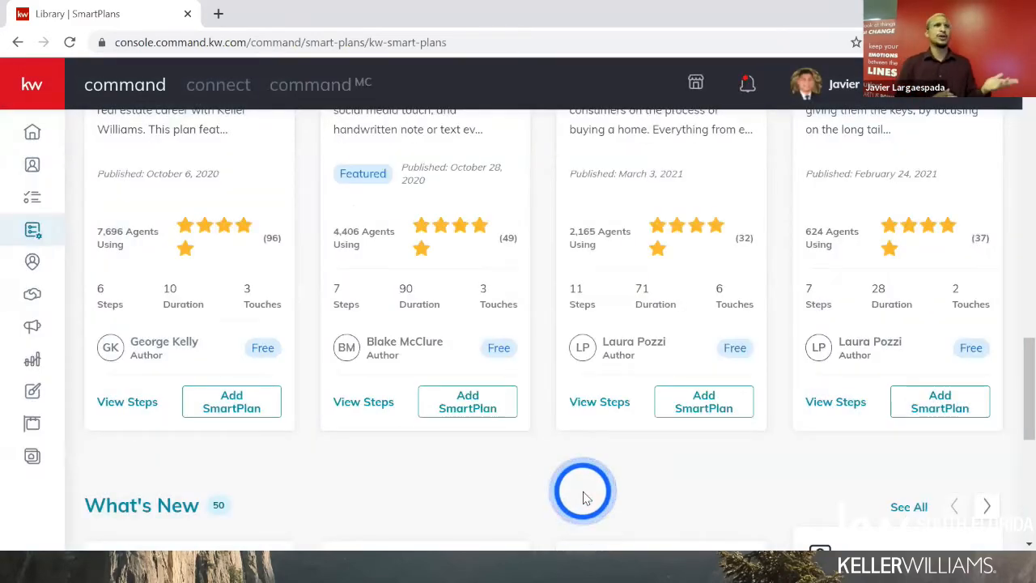
pyautogui.scroll(1, 578, 490)
pyautogui.scroll(-4, 569, 479)
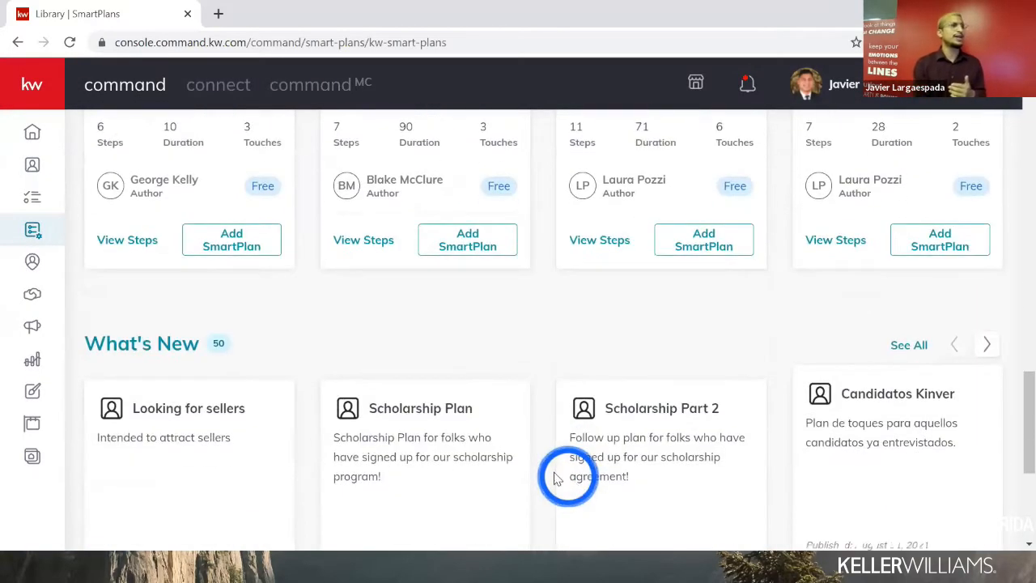
pyautogui.scroll(5, 453, 452)
pyautogui.scroll(1, 460, 454)
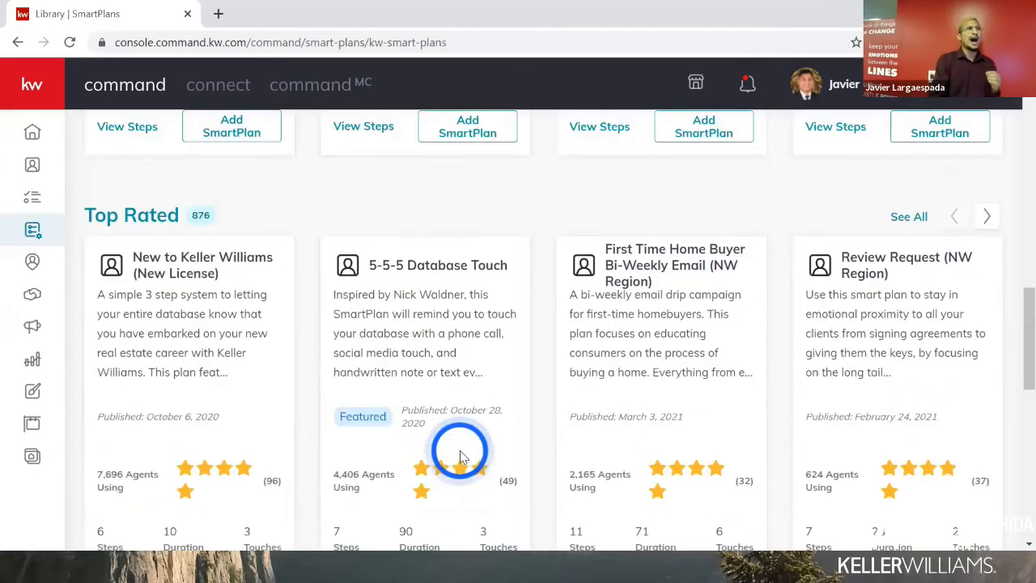
pyautogui.scroll(1, 460, 467)
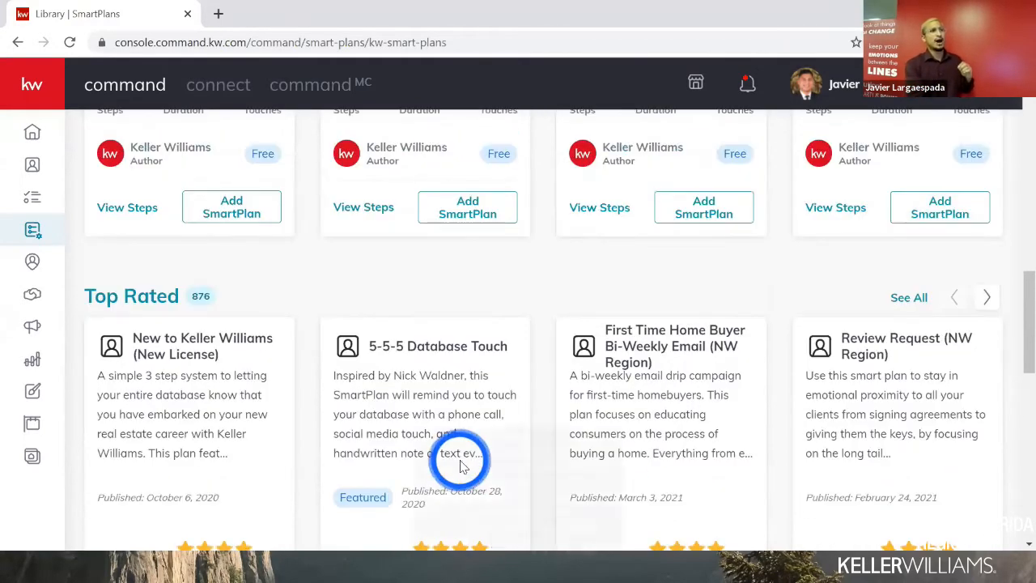
pyautogui.scroll(-1, 425, 441)
pyautogui.scroll(-1, 413, 441)
pyautogui.scroll(-1, 409, 485)
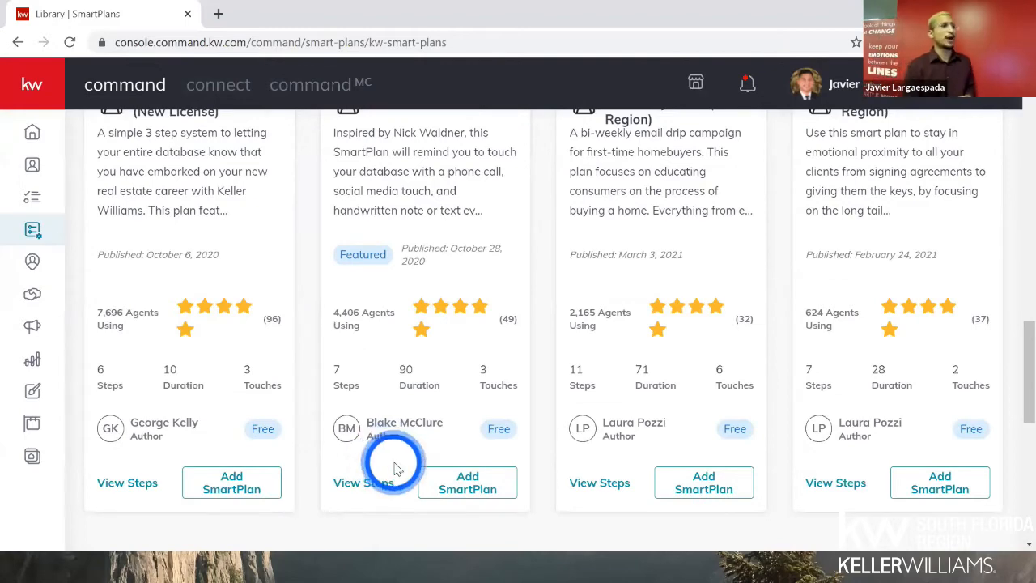
pyautogui.click(373, 481)
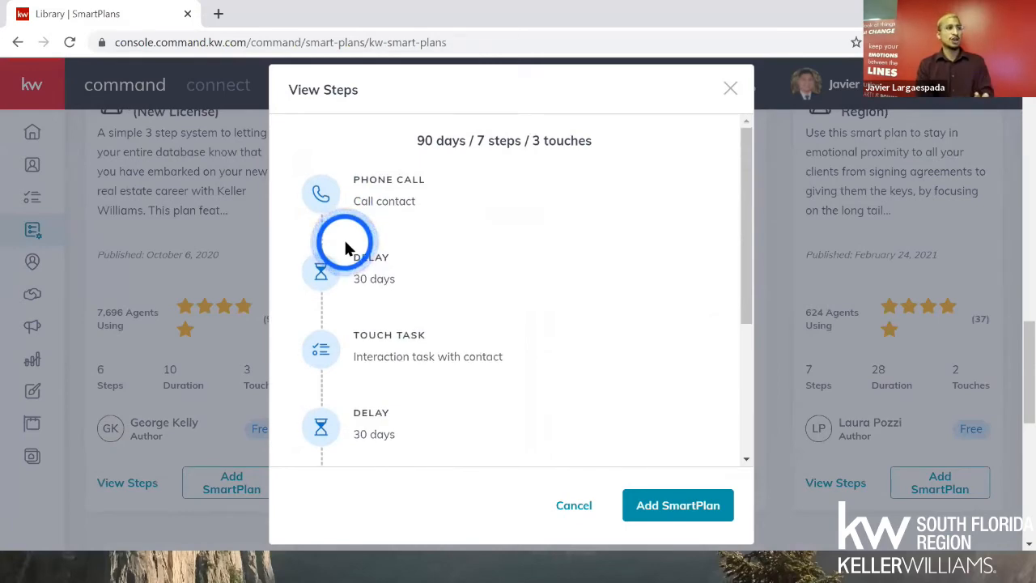
pyautogui.scroll(-3, 346, 246)
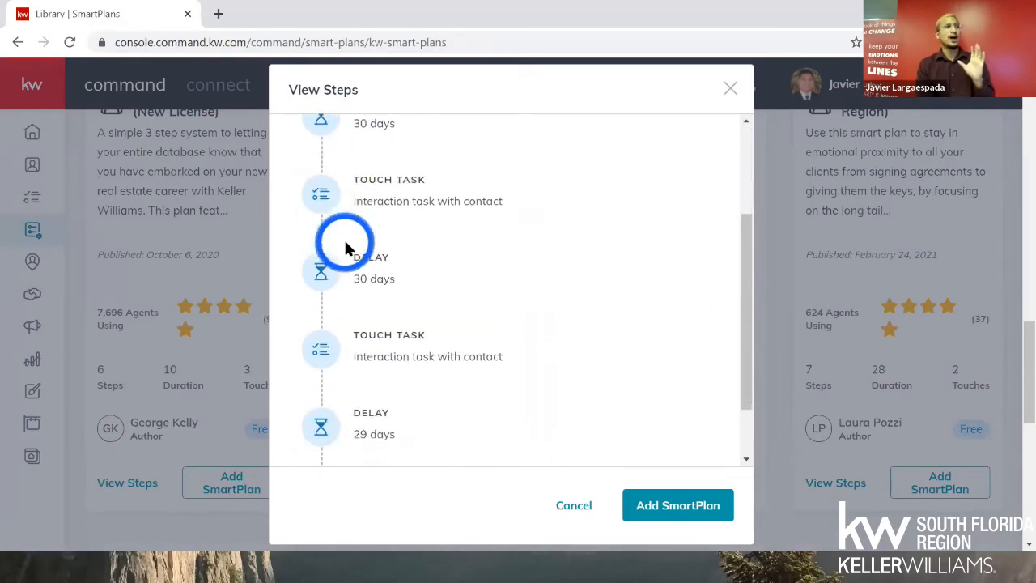
pyautogui.click(581, 502)
pyautogui.scroll(2, 473, 415)
pyautogui.scroll(10, 462, 404)
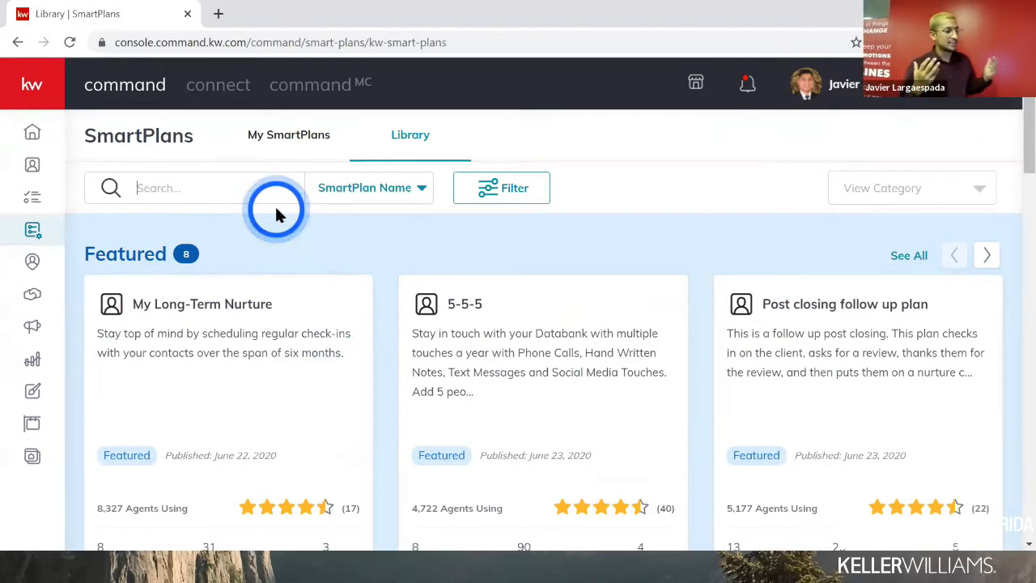
# - Search the Library for 'spanish' and preview the steps of TCC - Spanish 90 Days Nurture
pyautogui.write('spanish')
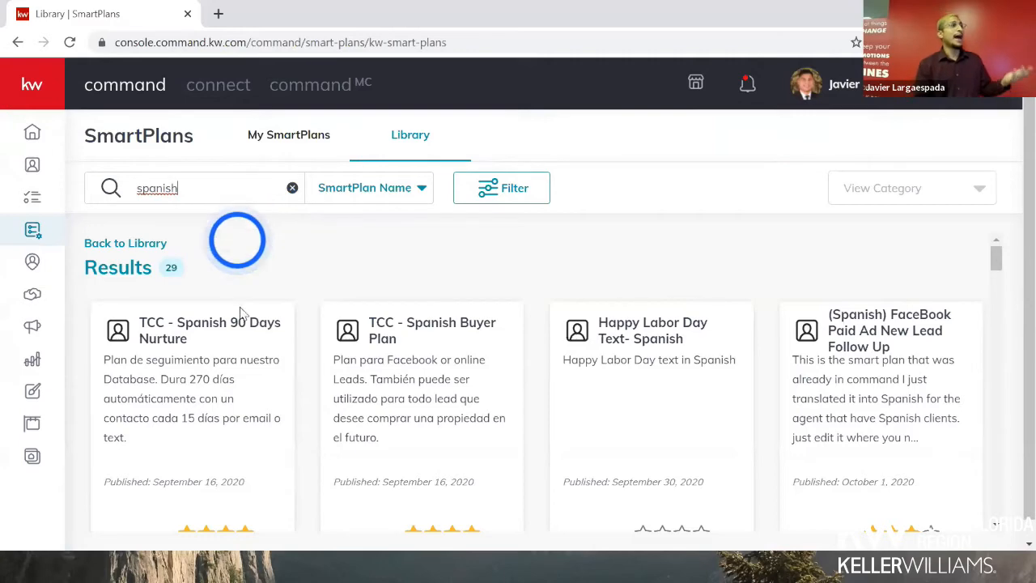
pyautogui.scroll(-2, 240, 323)
pyautogui.scroll(-1, 117, 489)
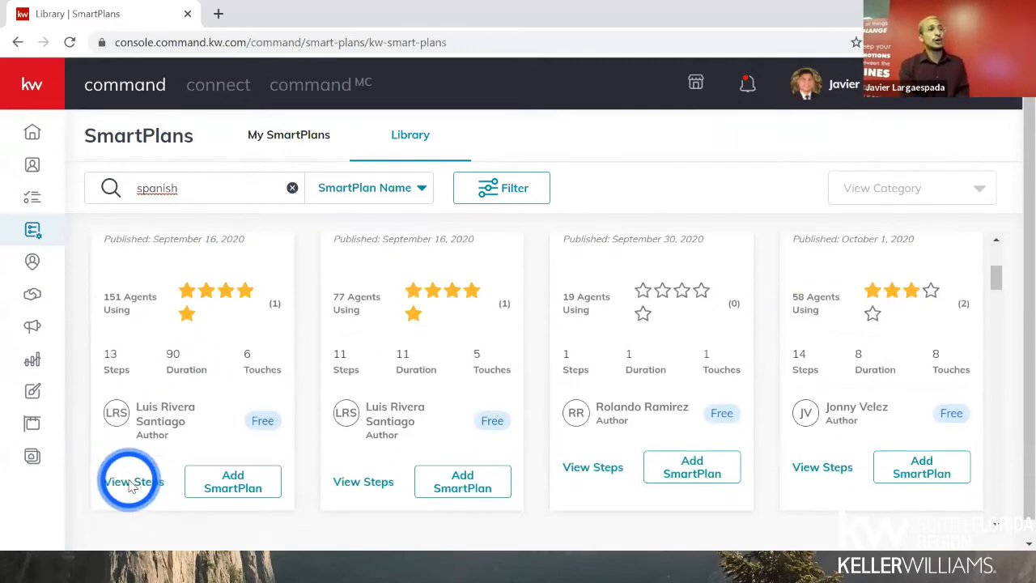
pyautogui.click(127, 483)
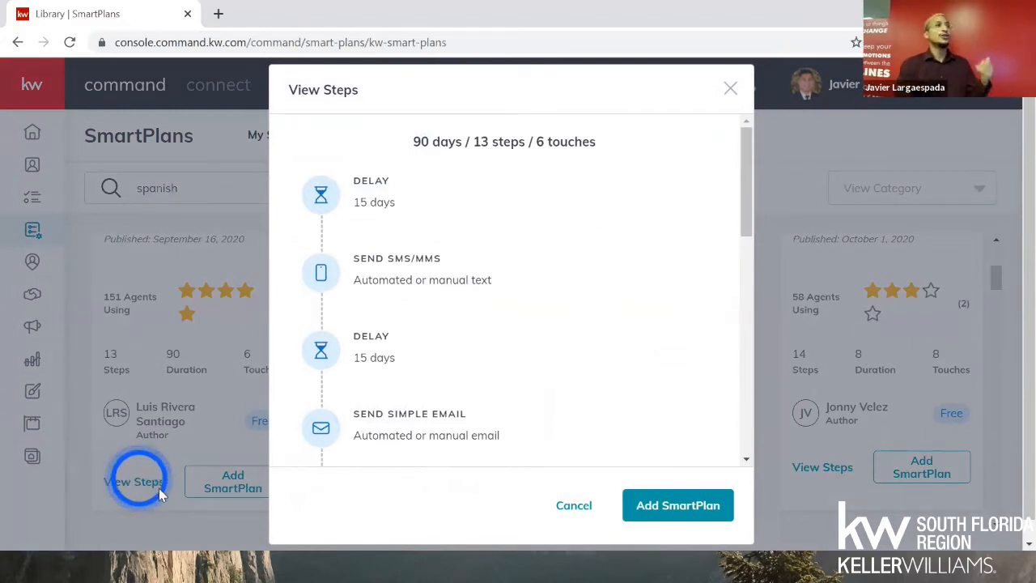
pyautogui.moveTo(309, 295)
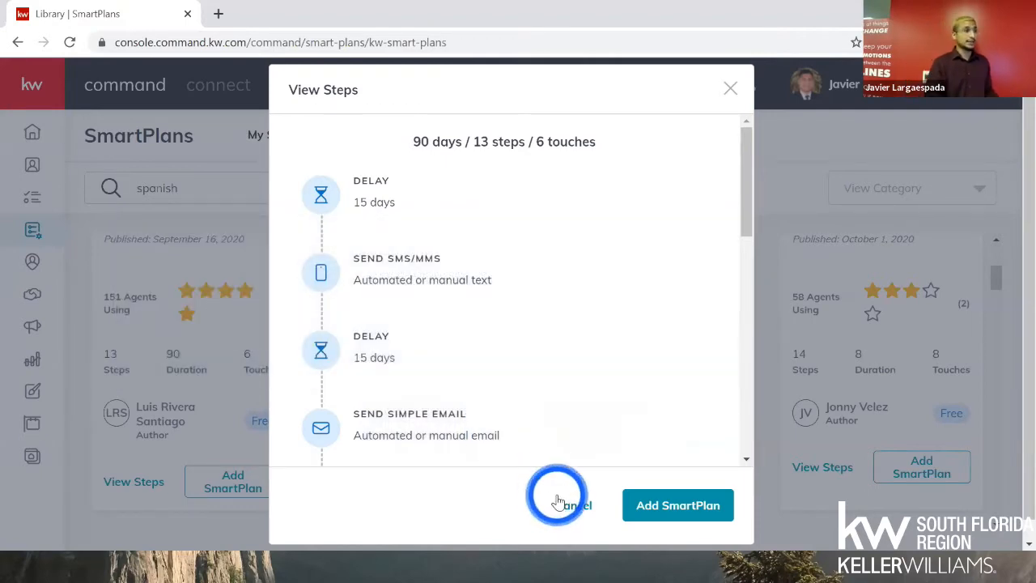
pyautogui.click(553, 503)
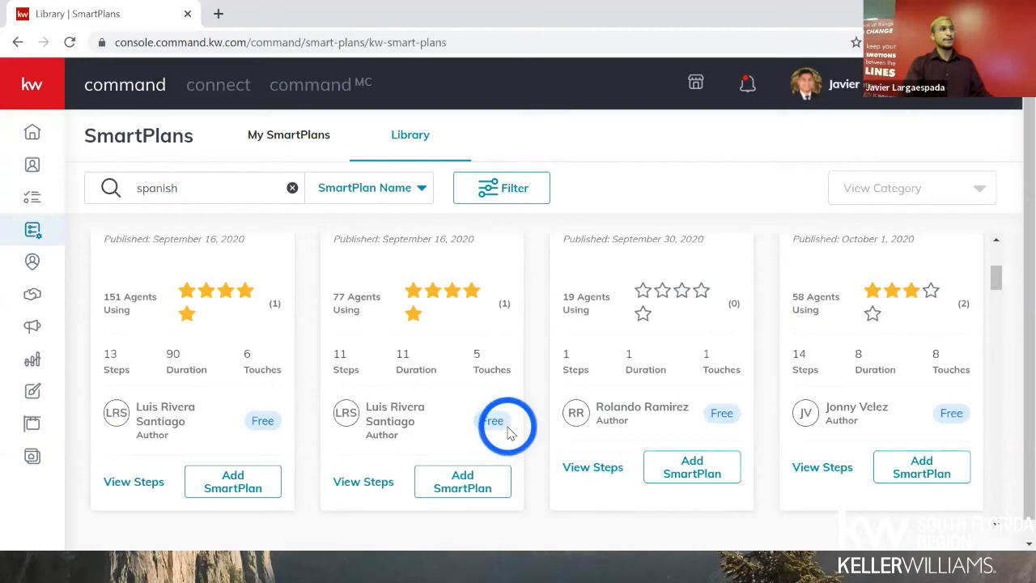
# - Start then cancel adding TCC - Spanish Buyer Plan, and go to My SmartPlans
pyautogui.scroll(2, 319, 389)
pyautogui.scroll(-2, 229, 517)
pyautogui.click(233, 482)
pyautogui.click(544, 389)
pyautogui.scroll(3, 243, 259)
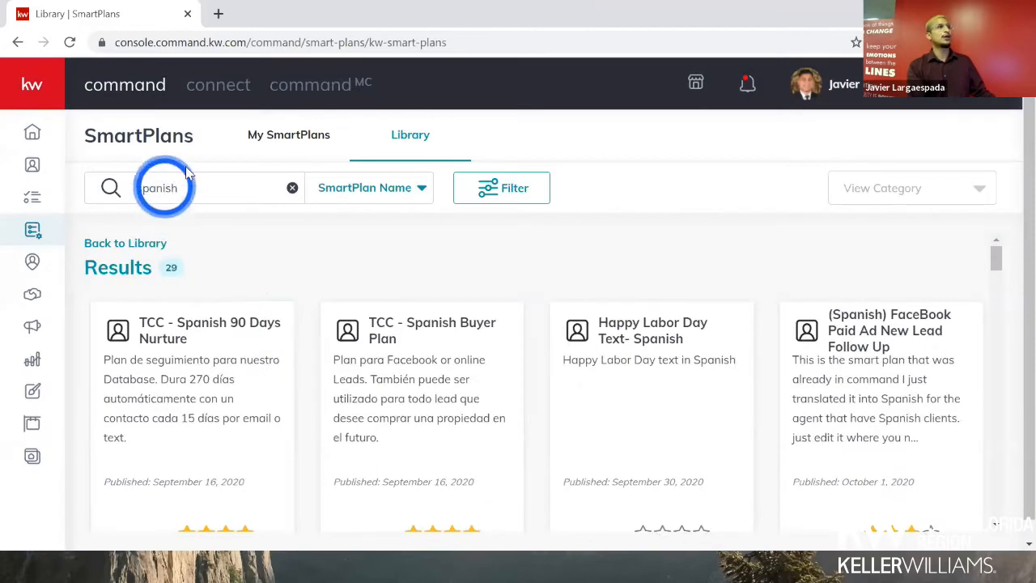
pyautogui.click(293, 137)
# - Search My SmartPlans for 'spanish', then bring up the browser's page context menu
pyautogui.click(213, 180)
pyautogui.write('spanish')
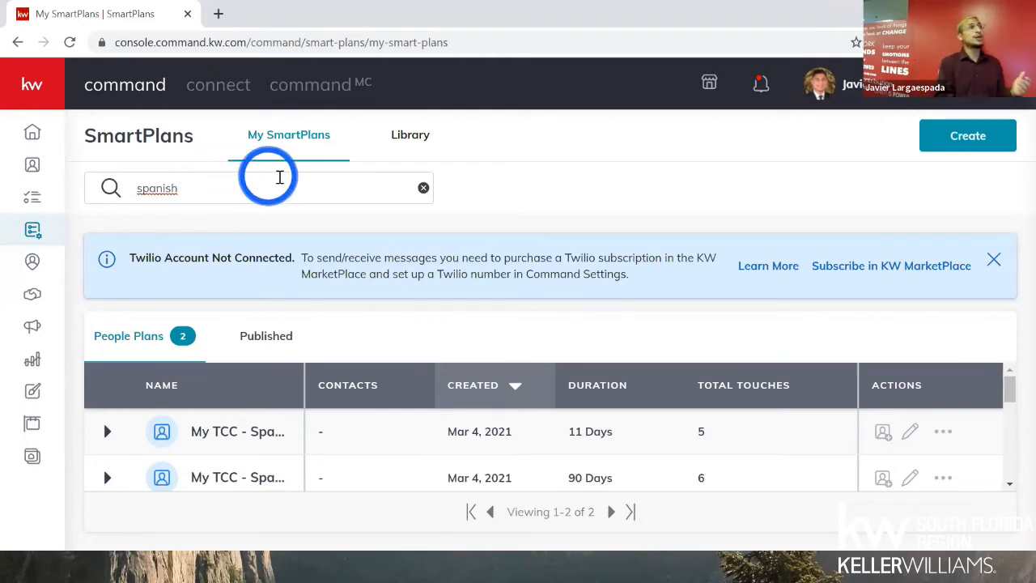
pyautogui.rightClick(594, 188)
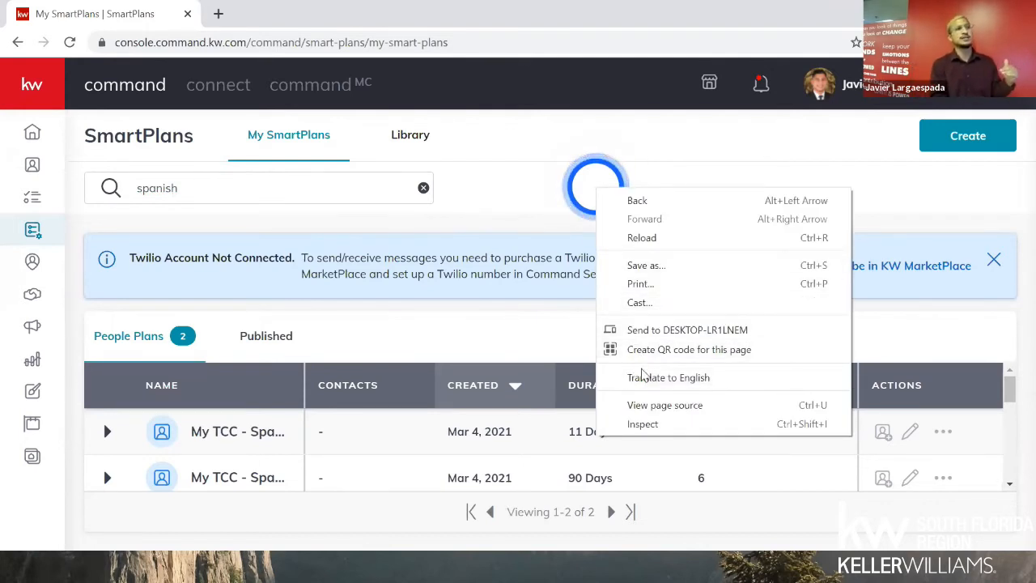
pyautogui.click(490, 199)
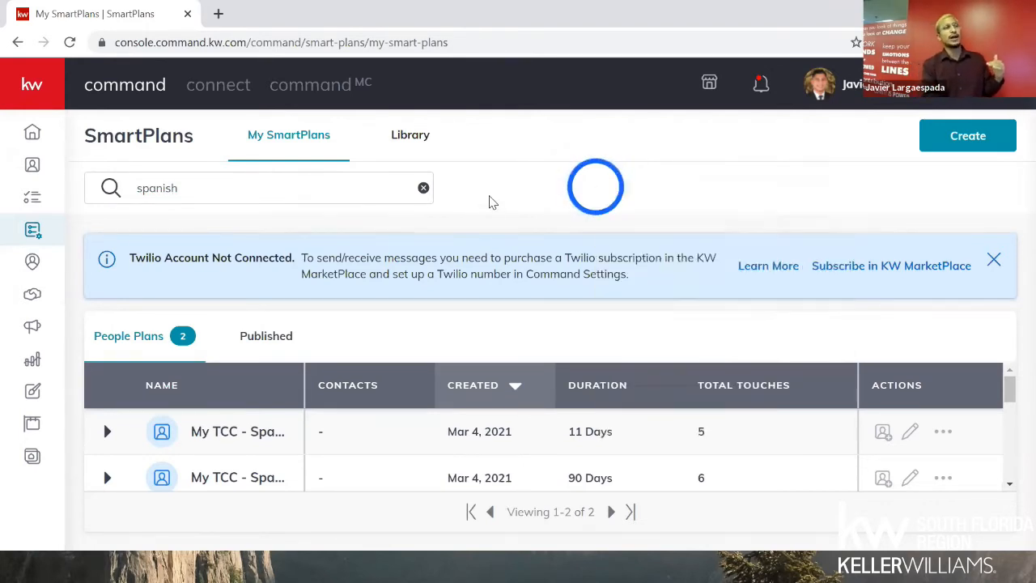
pyautogui.rightClick(491, 197)
# - Search the Library for 'lux' and scroll to the Facebook-leads luxury properties plan card
pyautogui.click(395, 146)
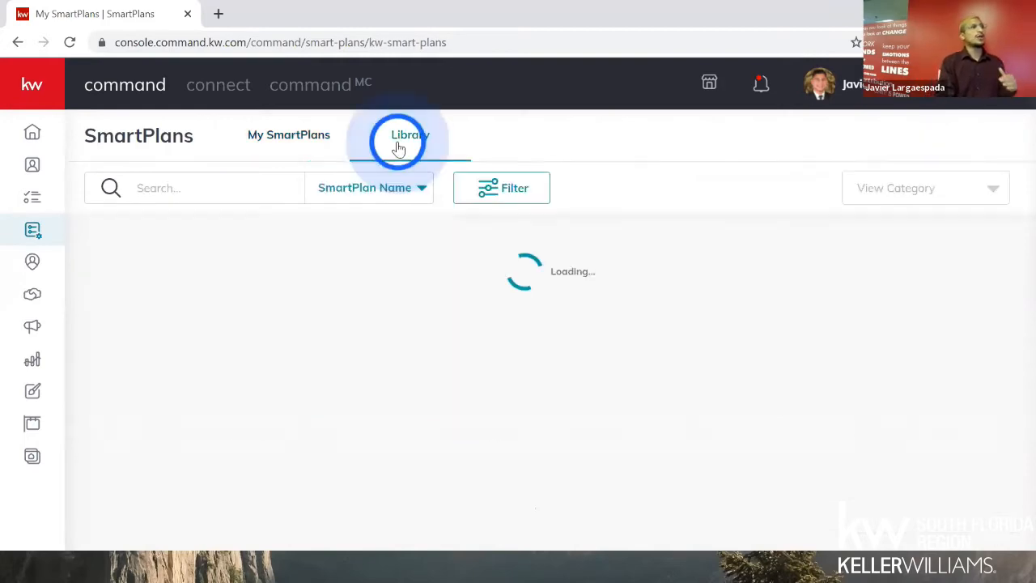
pyautogui.click(211, 183)
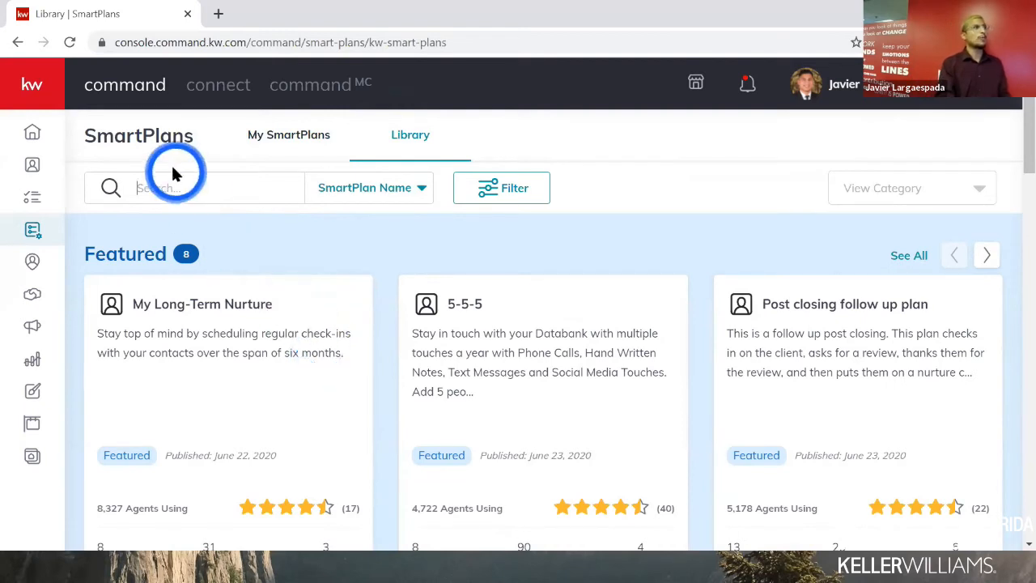
pyautogui.write('luxury')
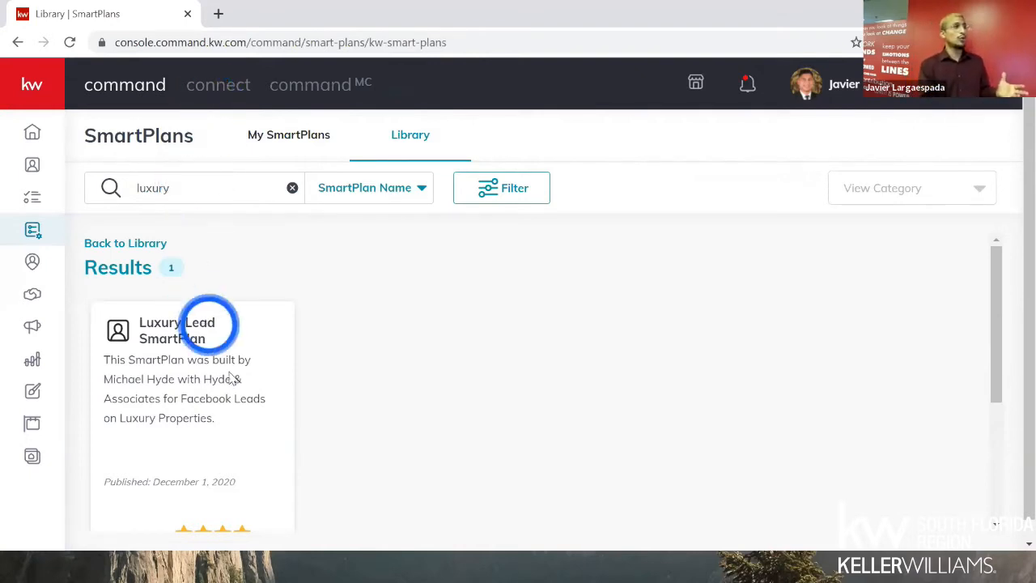
pyautogui.scroll(-2, 229, 370)
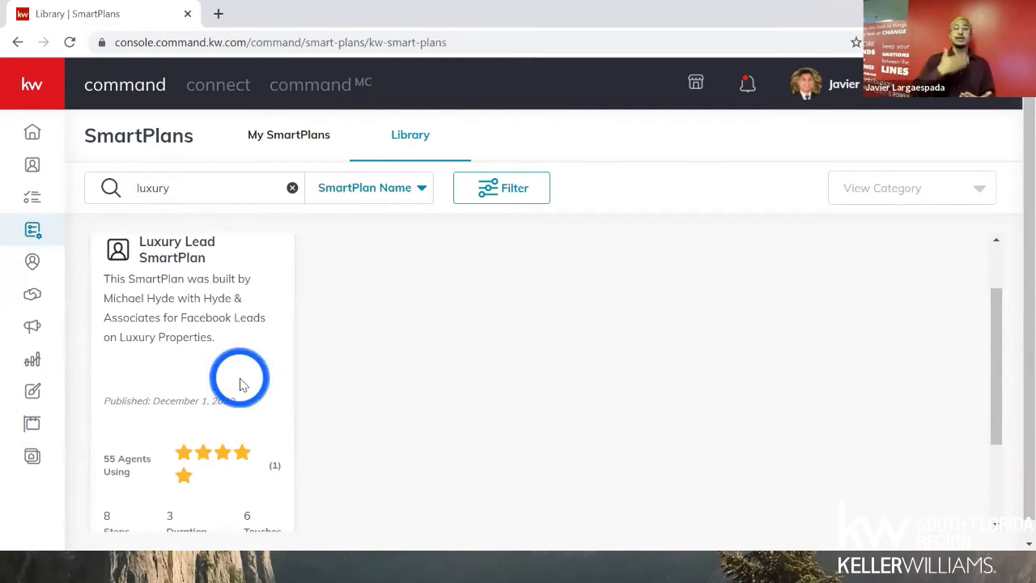
pyautogui.scroll(-1, 208, 416)
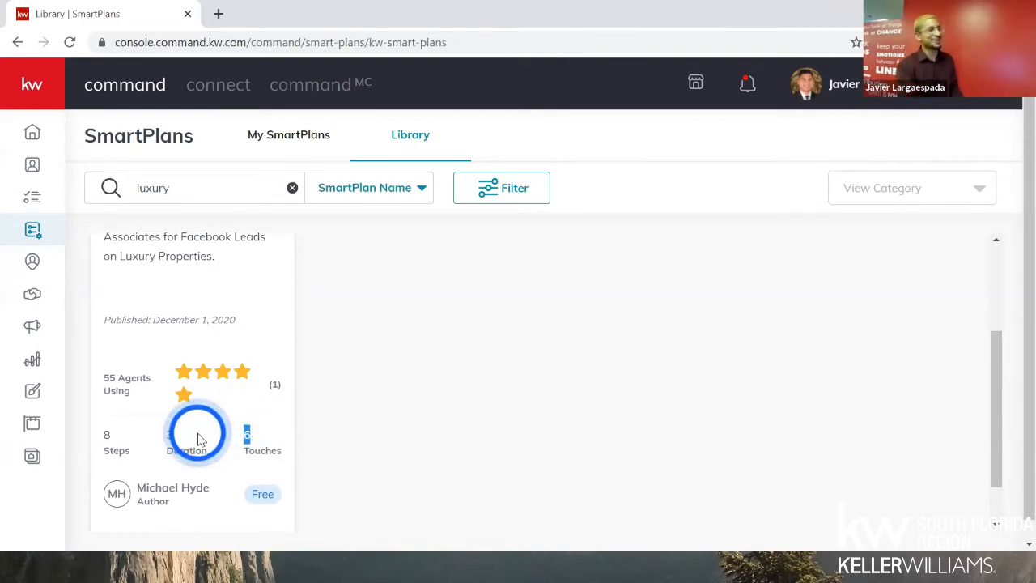
pyautogui.scroll(-1, 198, 437)
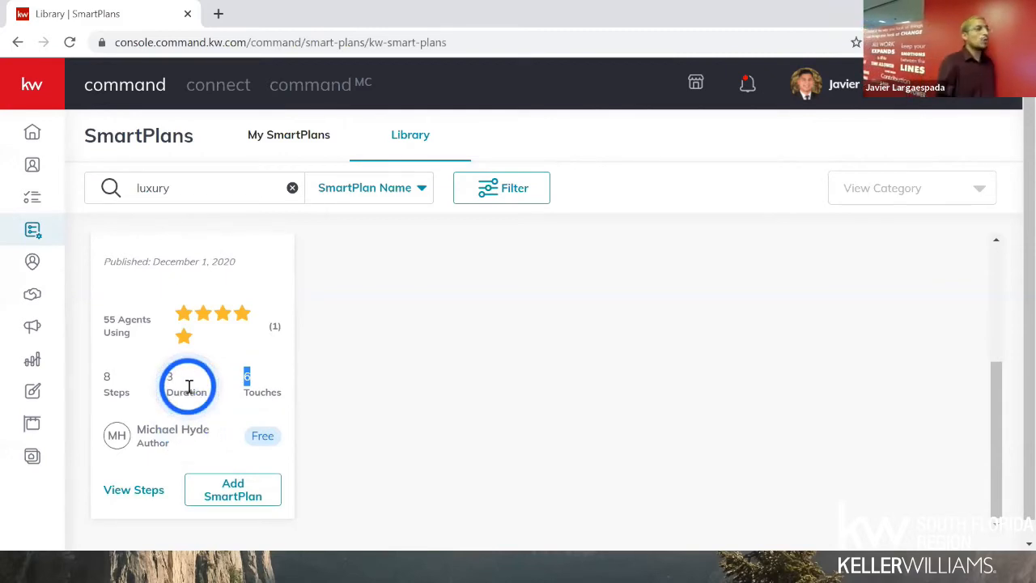
# - Preview the luxury plan's 8 steps, reading its email, text and delay steps
pyautogui.click(137, 489)
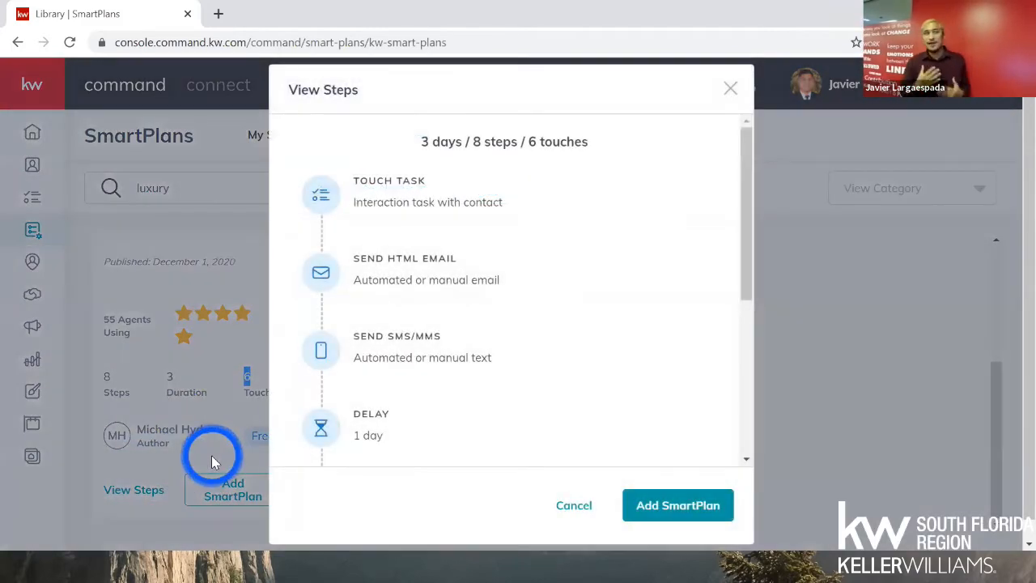
pyautogui.moveTo(347, 206)
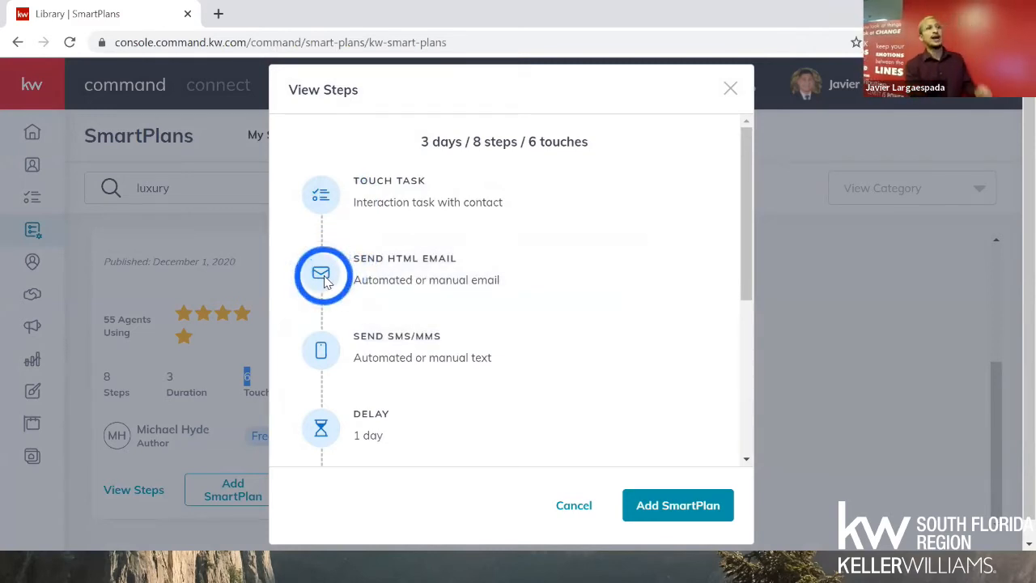
pyautogui.moveTo(322, 334)
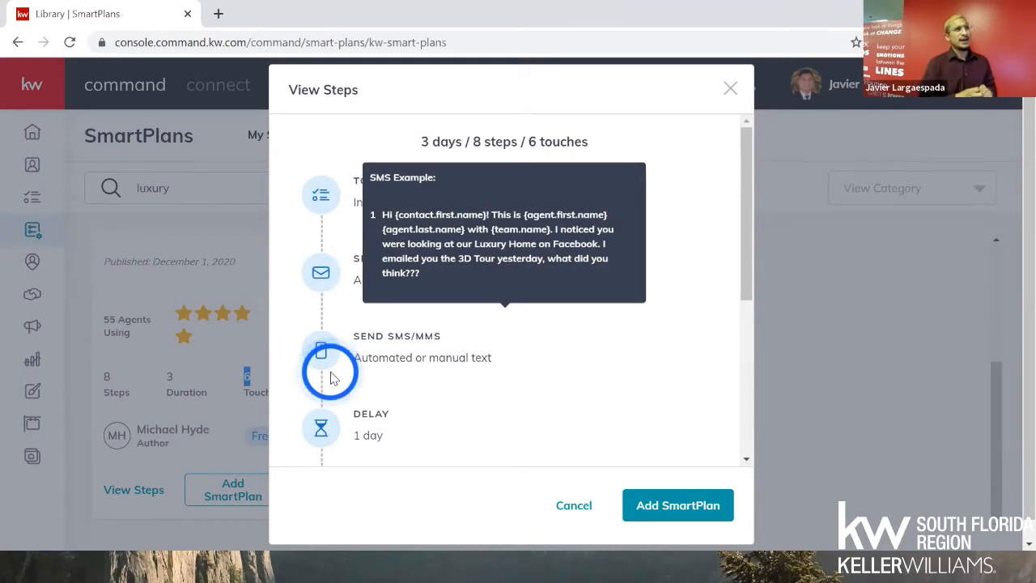
pyautogui.scroll(-3, 350, 387)
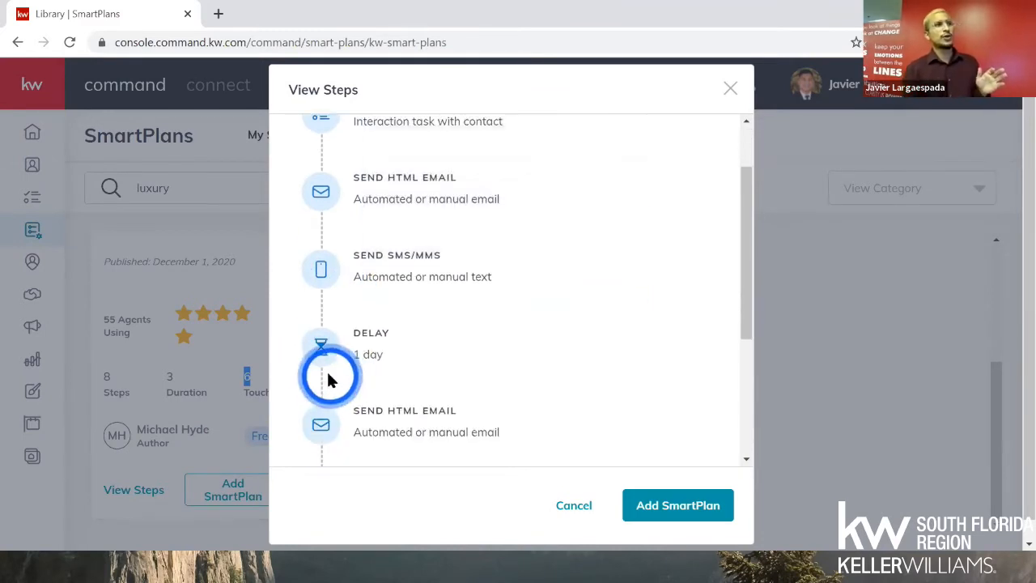
pyautogui.scroll(-2, 324, 352)
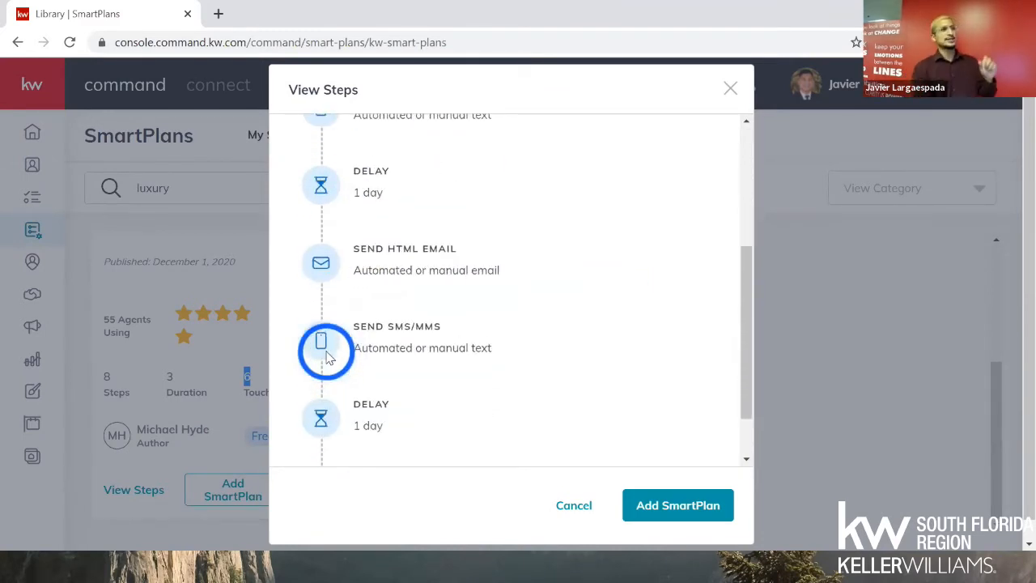
pyautogui.scroll(-1, 321, 348)
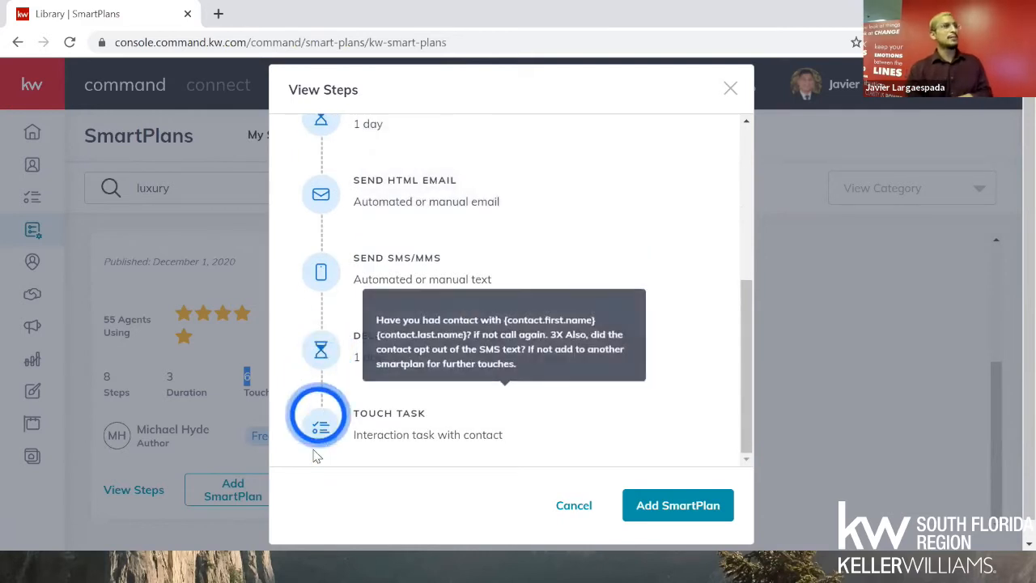
pyautogui.scroll(1, 323, 416)
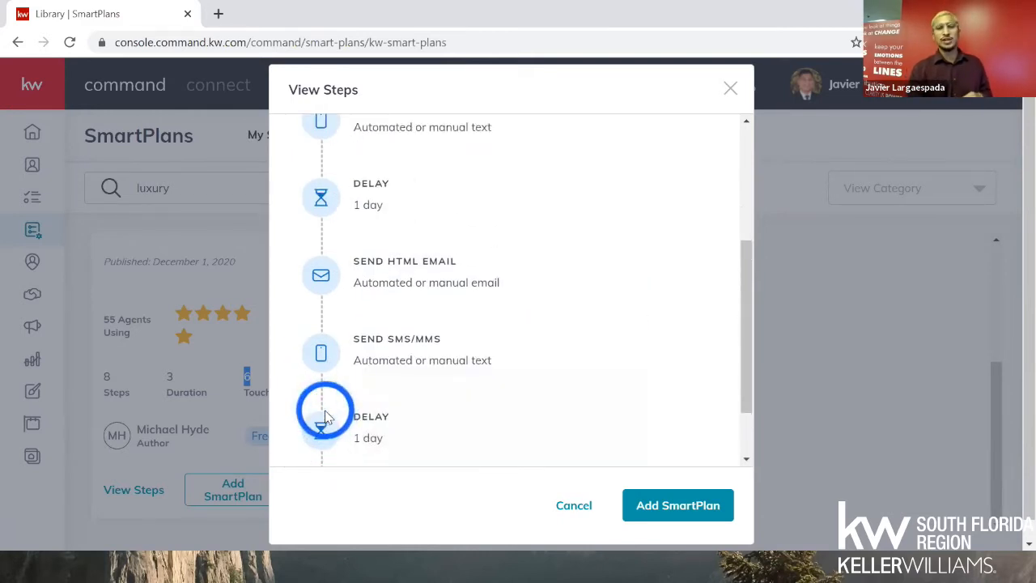
pyautogui.scroll(1, 325, 417)
pyautogui.scroll(2, 325, 417)
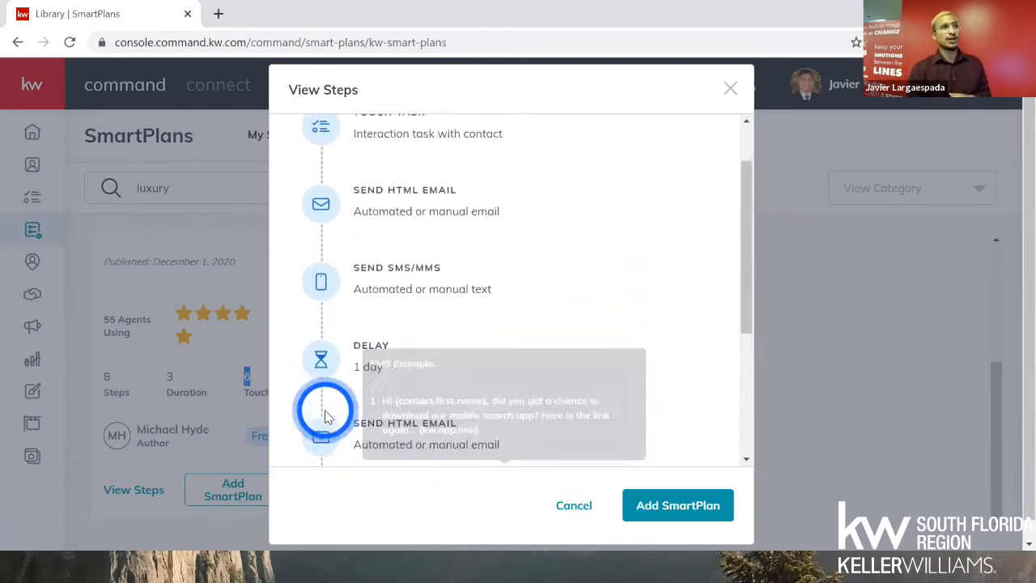
# - Download the luxury plan as My Luxury Lead SmartPlan and close the steps preview
pyautogui.click(664, 503)
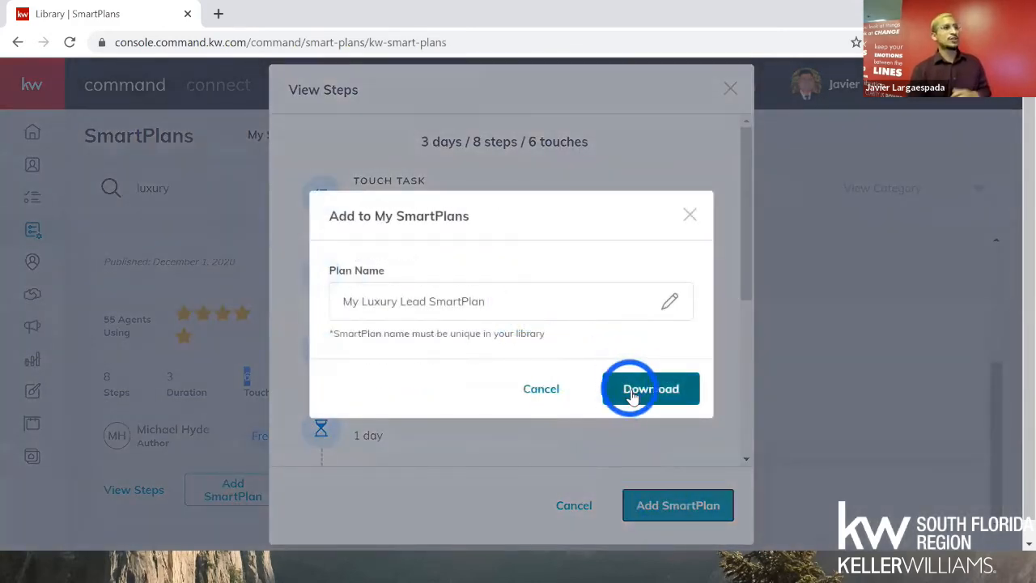
pyautogui.click(625, 388)
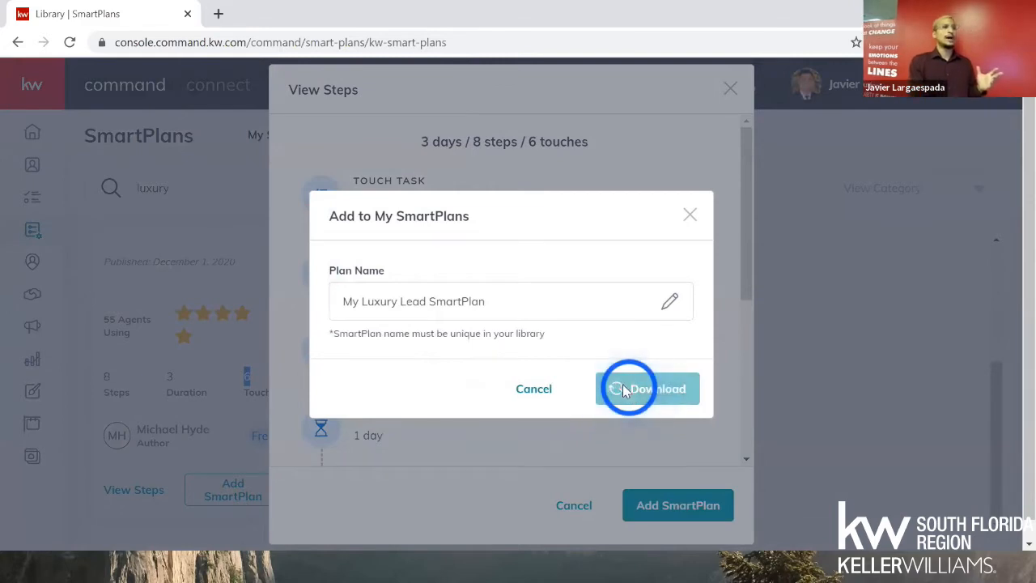
pyautogui.click(589, 506)
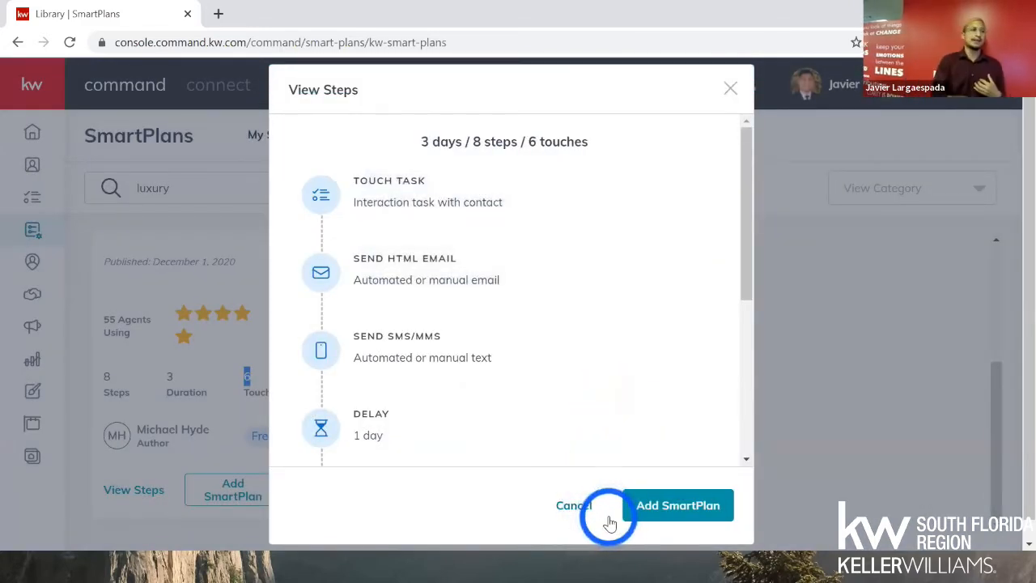
pyautogui.click(596, 515)
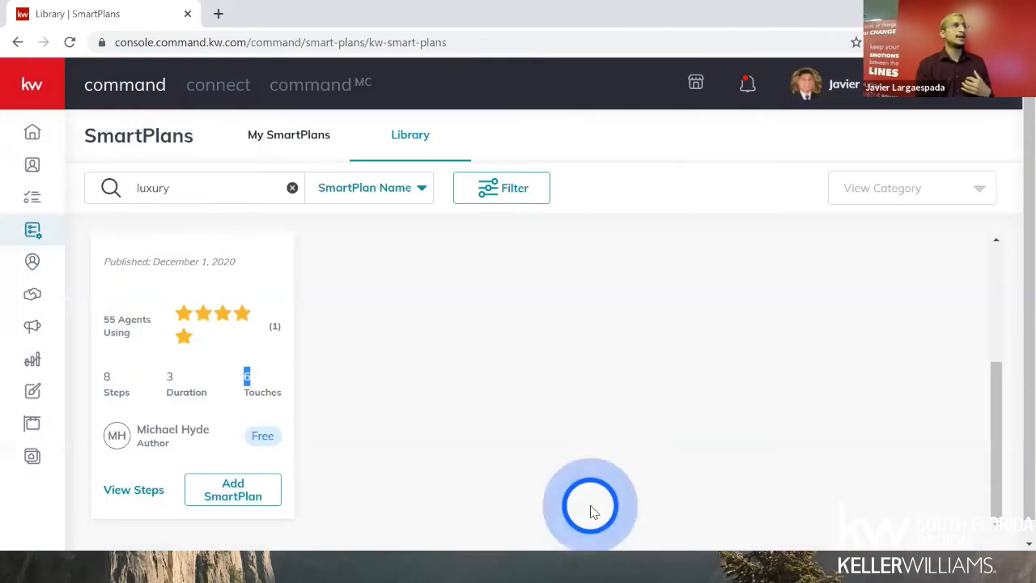
# - Switch to My SmartPlans and point out My Luxury Lead SmartPlan's 6 total touches
pyautogui.click(281, 140)
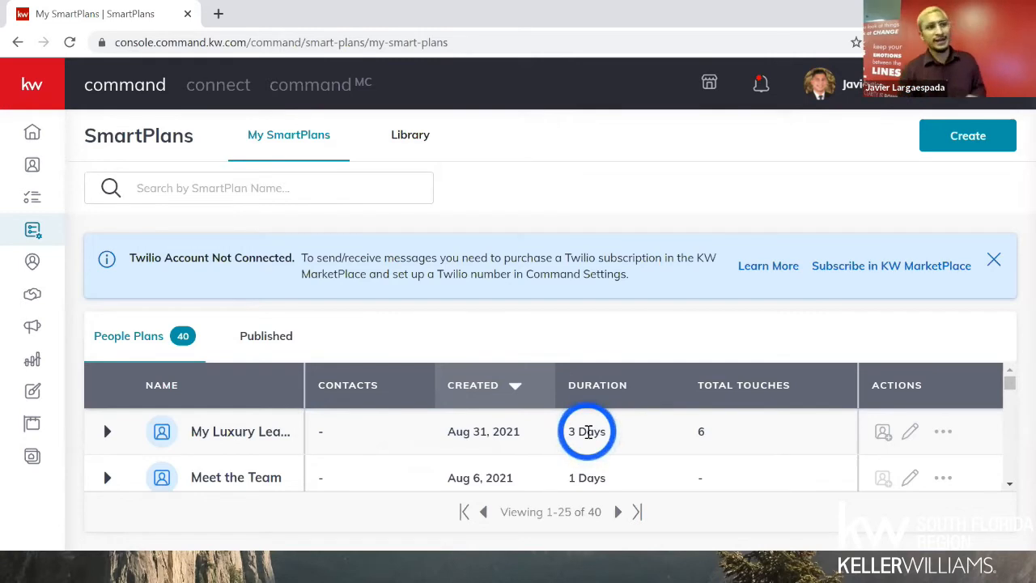
pyautogui.moveTo(690, 425); pyautogui.dragTo(720, 428)
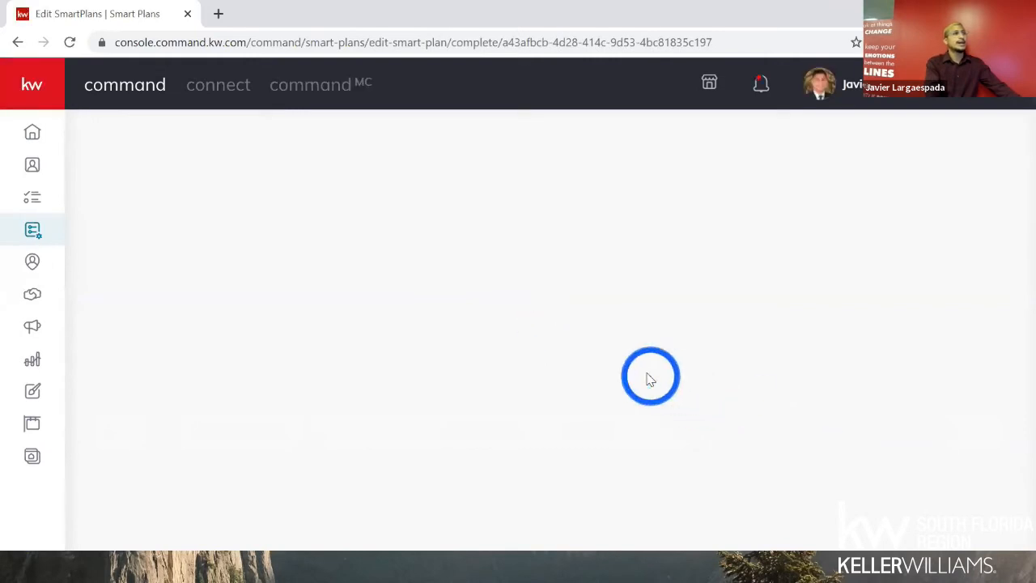
# - Scroll the Edit SmartPlan page to step #2, the Day 1 email 'Luxury Homes Western Montana'
pyautogui.scroll(-3, 640, 368)
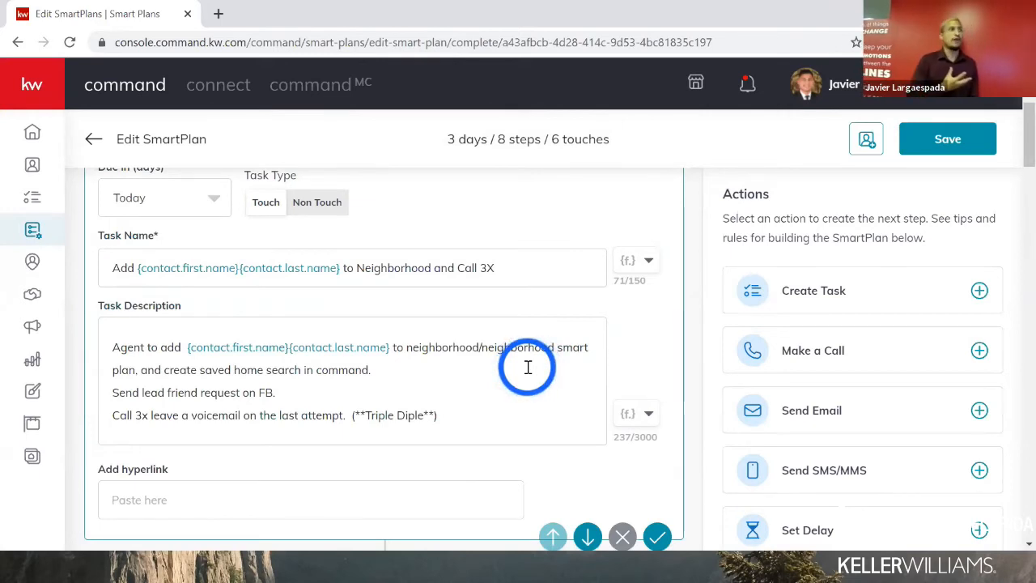
pyautogui.scroll(1, 526, 365)
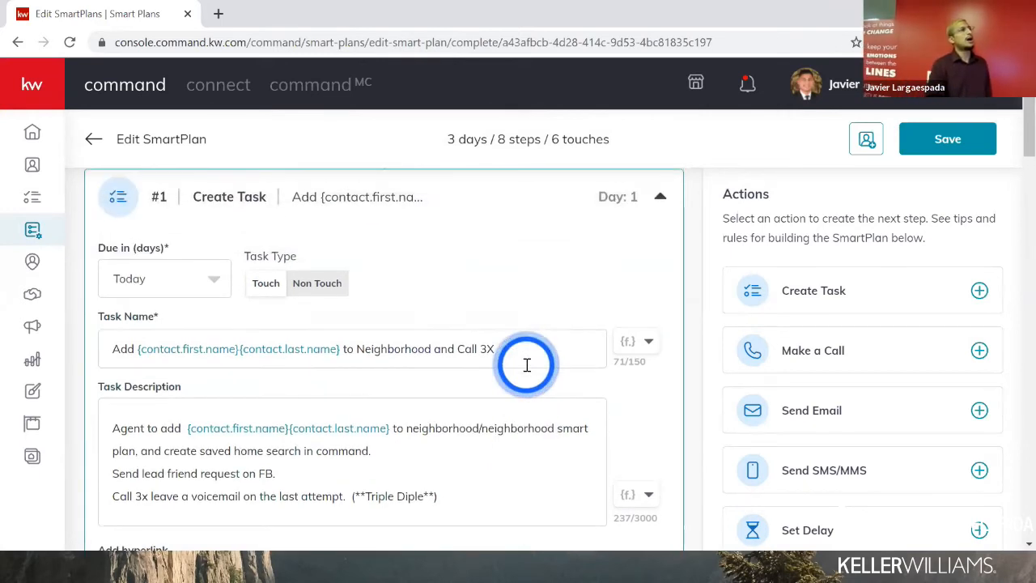
pyautogui.scroll(-1, 514, 368)
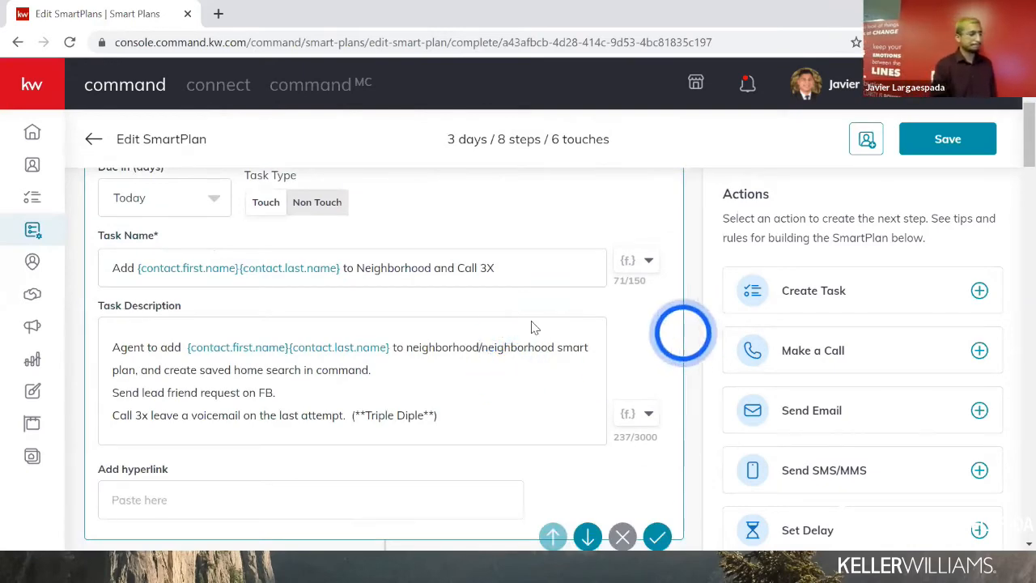
pyautogui.scroll(-3, 412, 317)
pyautogui.scroll(-3, 409, 316)
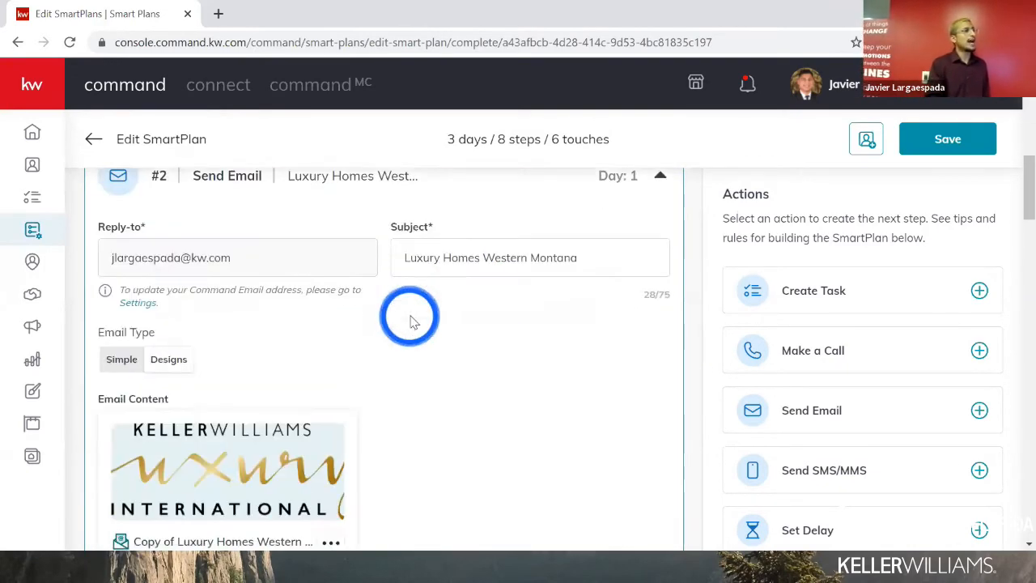
pyautogui.scroll(1, 250, 360)
pyautogui.scroll(1, 249, 365)
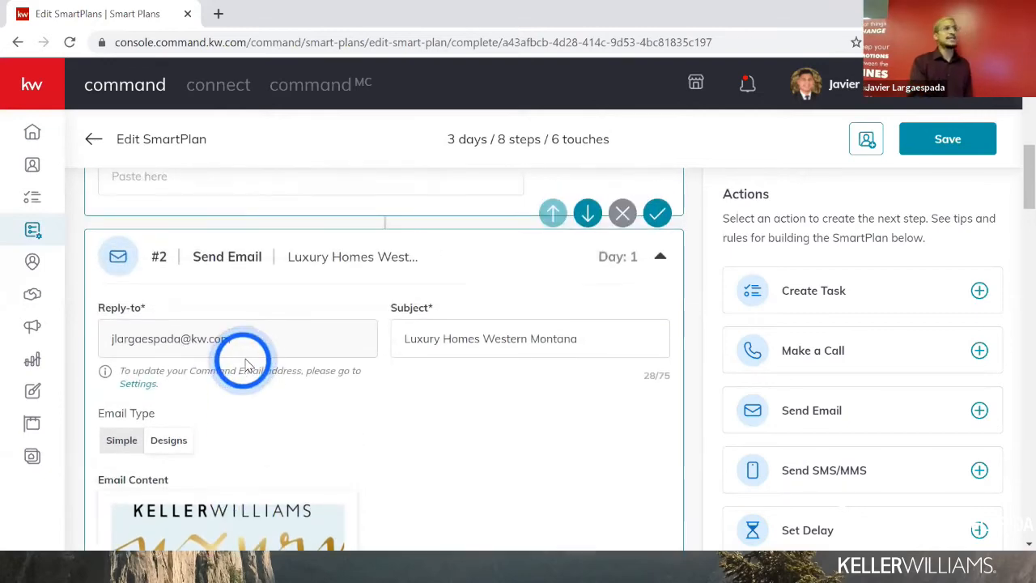
pyautogui.scroll(-2, 251, 360)
pyautogui.scroll(1, 261, 376)
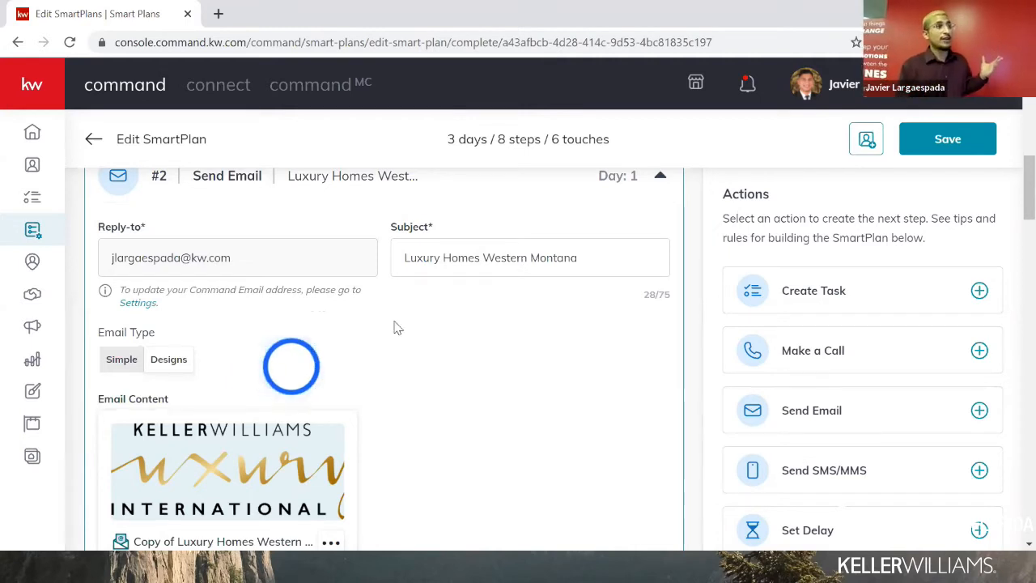
# - Delete ' Western Montana' from step #2's email subject so it reads 'Luxury Homes'
pyautogui.moveTo(480, 257); pyautogui.dragTo(575, 260)
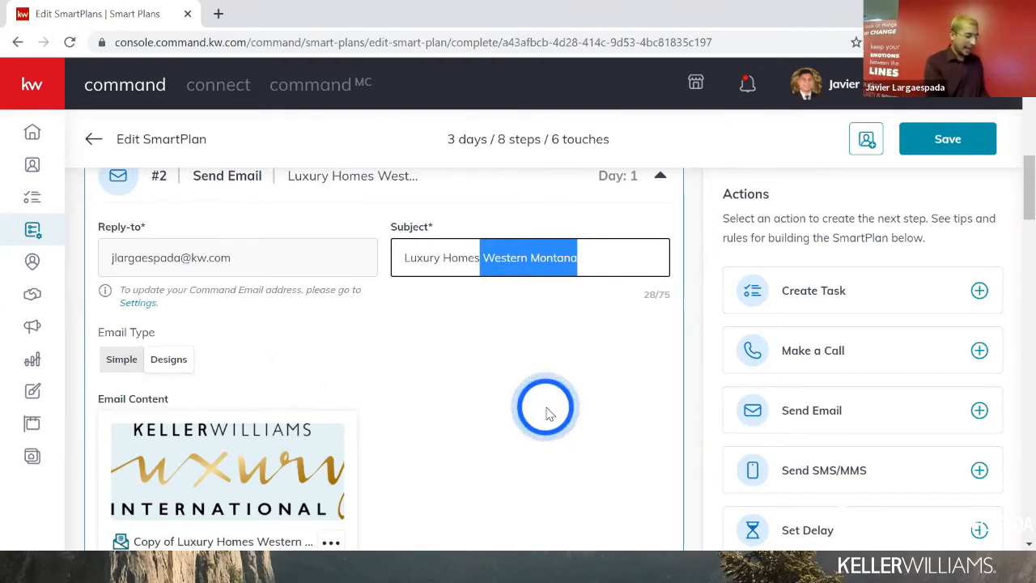
pyautogui.press('BackSpace')
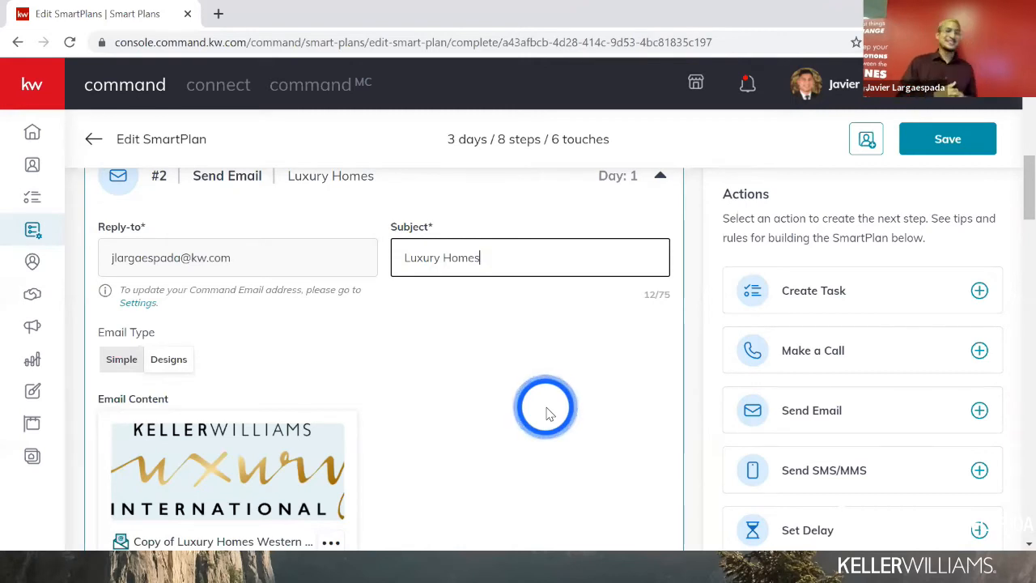
pyautogui.scroll(-3, 583, 388)
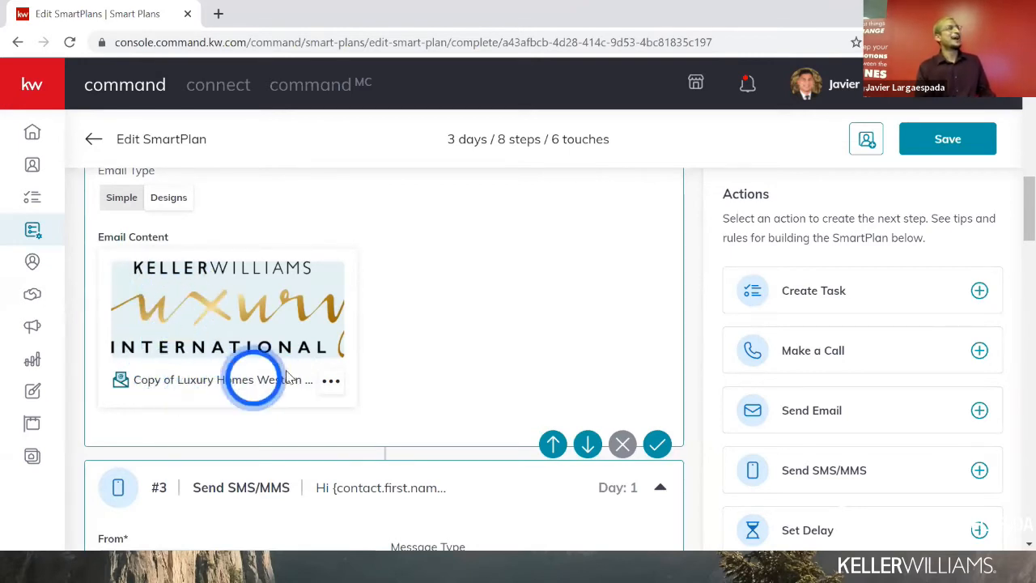
# - Choose Edit Design on the attached email design and accept the Changes to Template warning
pyautogui.click(330, 383)
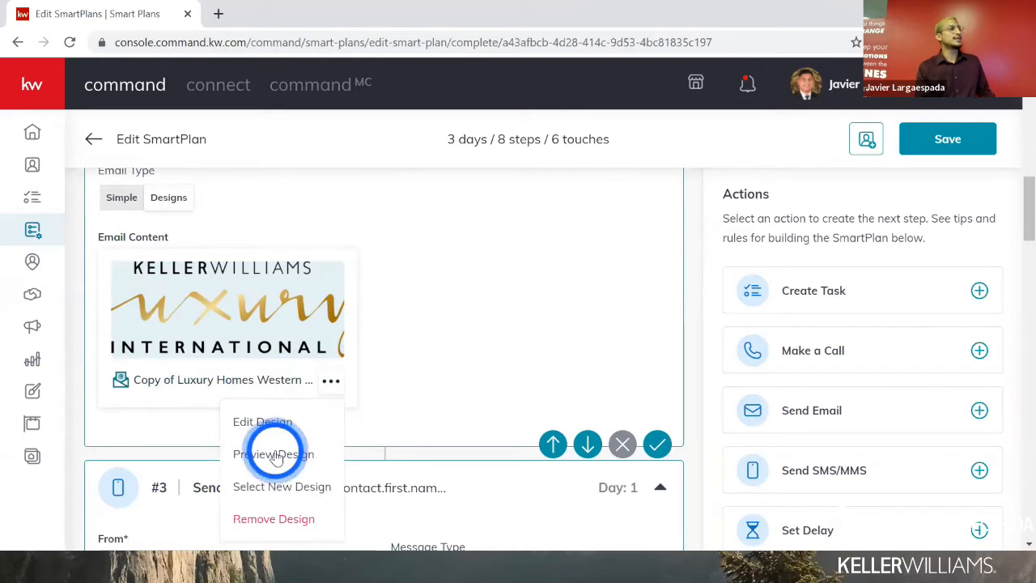
pyautogui.click(273, 423)
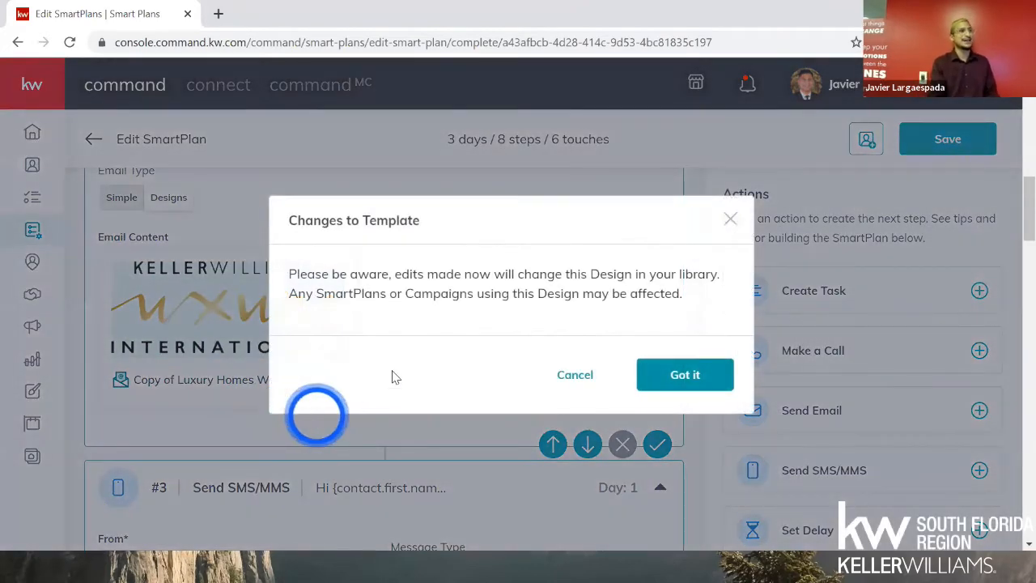
pyautogui.moveTo(332, 274); pyautogui.dragTo(641, 293)
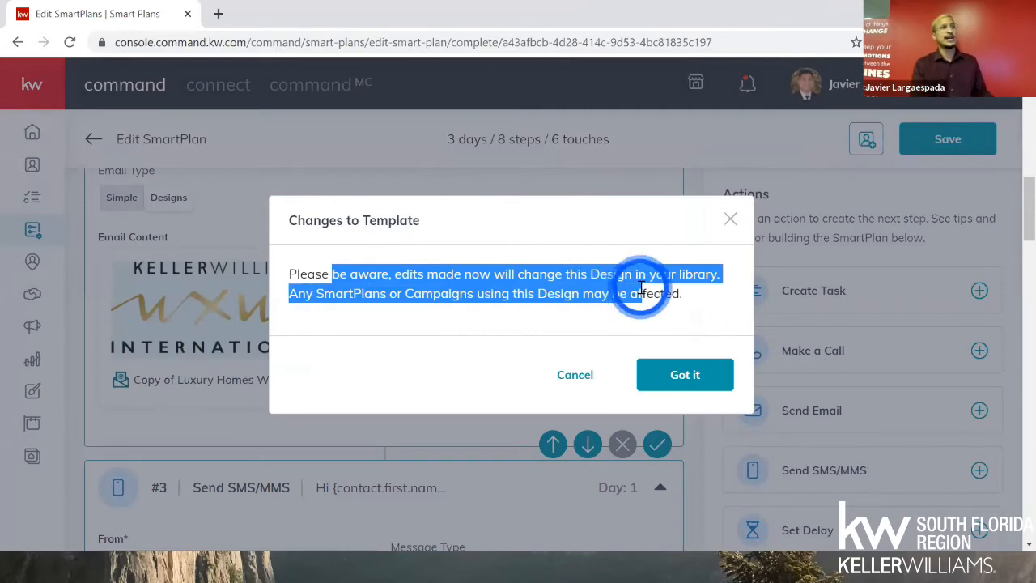
pyautogui.click(685, 376)
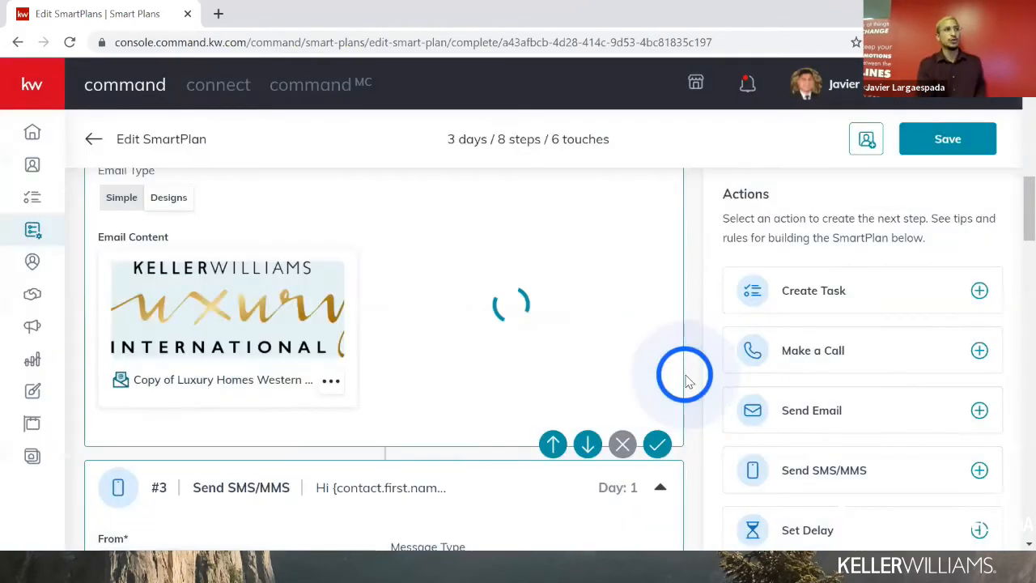
pyautogui.moveTo(583, 370); pyautogui.dragTo(585, 370)
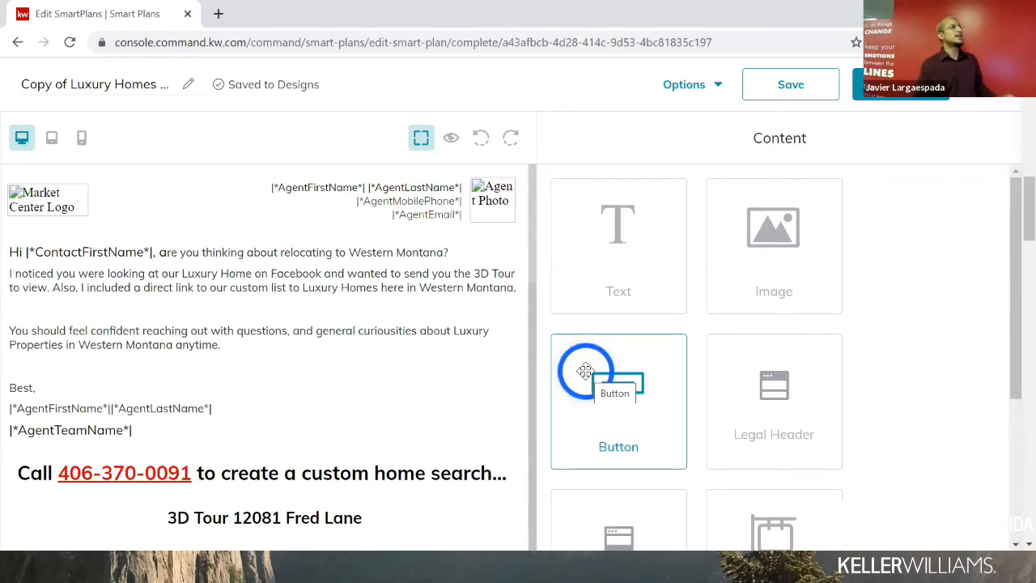
# - Replace 'Western Montana' with 'Coconut Grove' in the greeting's relocation question
pyautogui.click(205, 299)
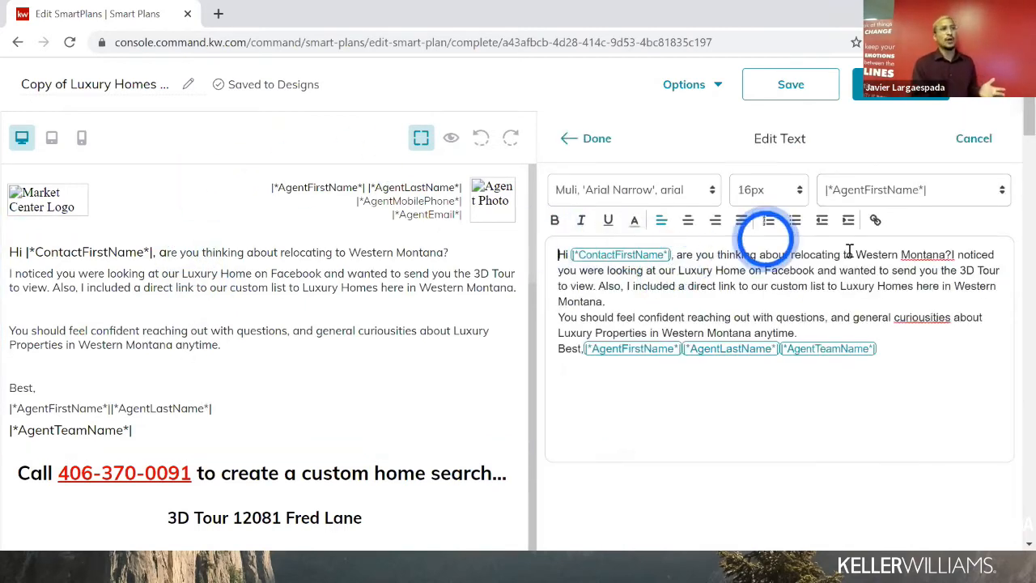
pyautogui.moveTo(855, 254); pyautogui.dragTo(945, 255)
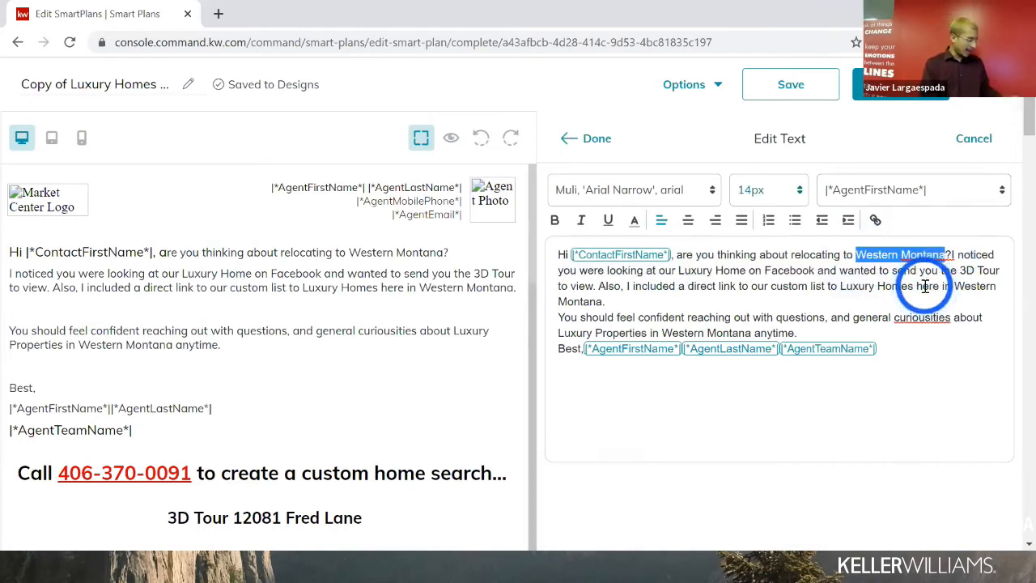
pyautogui.write('Cocon')
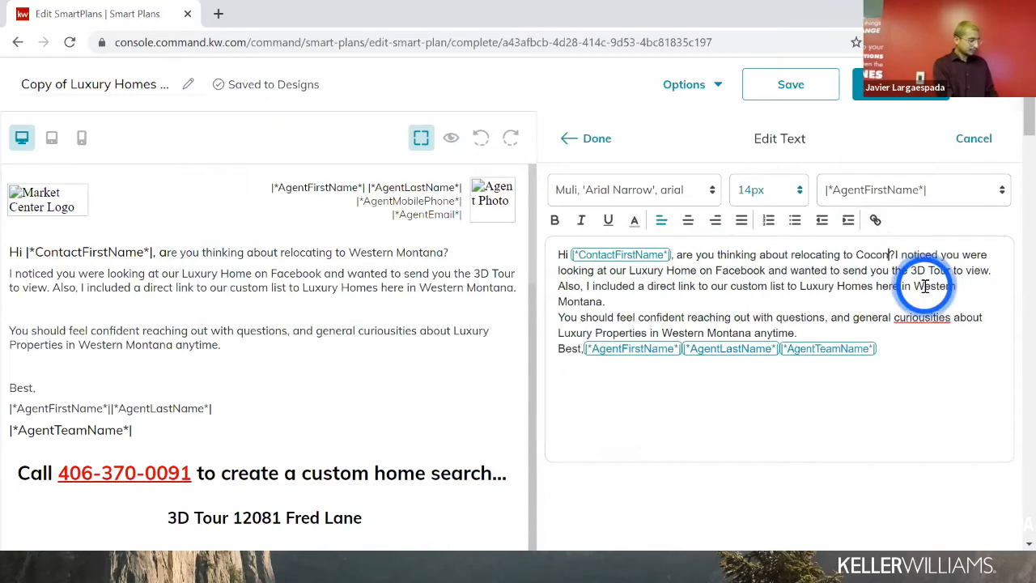
pyautogui.write('ut Grove')
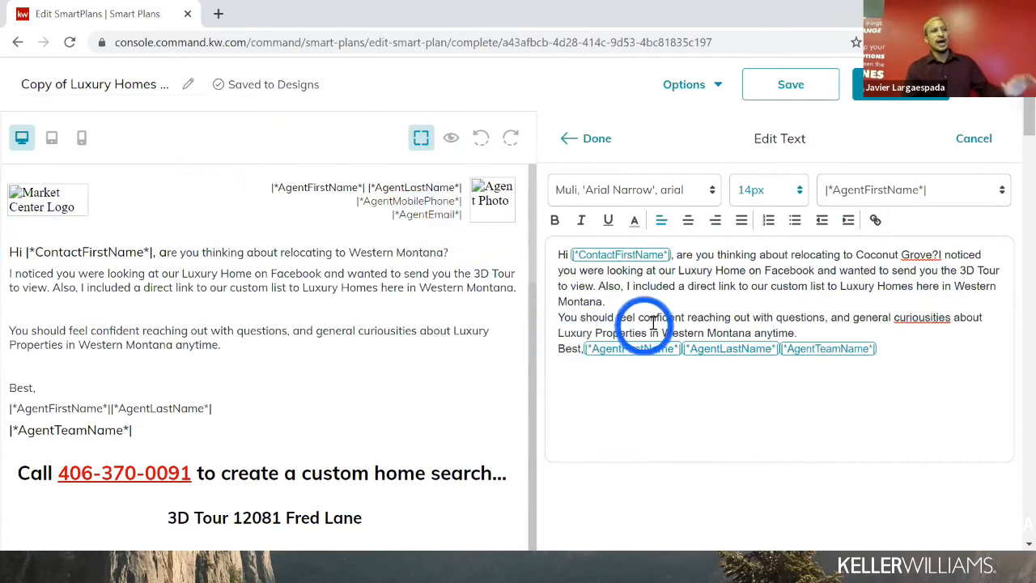
pyautogui.moveTo(662, 334); pyautogui.dragTo(735, 338)
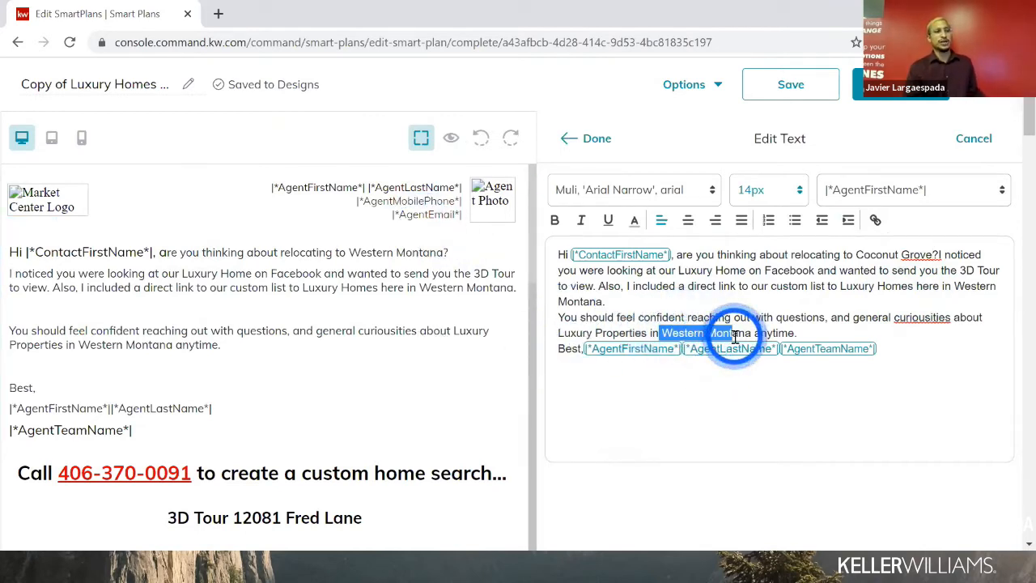
pyautogui.click(600, 139)
pyautogui.scroll(-1, 134, 322)
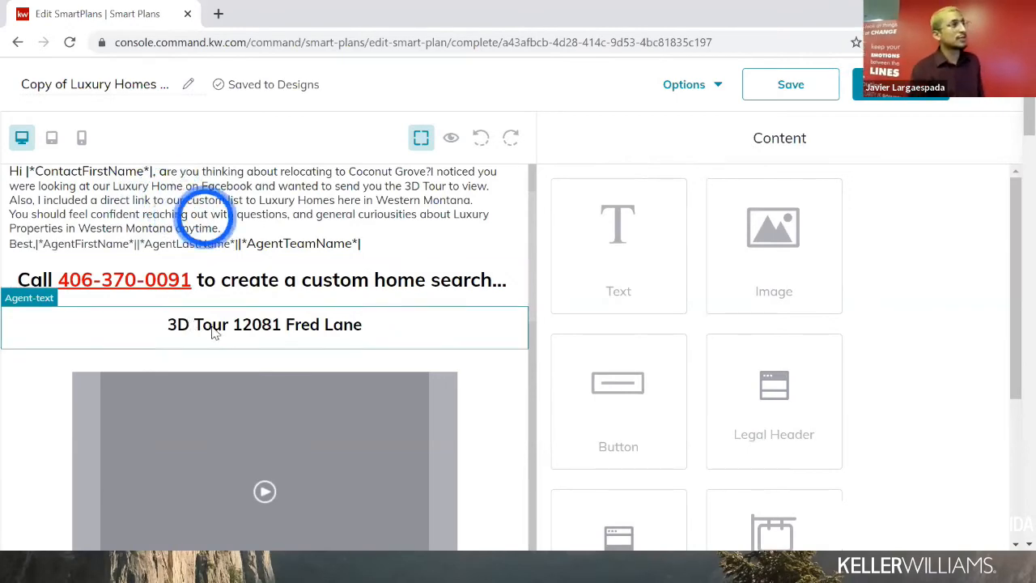
# - Replace the phone number in the 'Call … to create a custom home search' line with the new contact number
pyautogui.scroll(-10, 202, 332)
pyautogui.scroll(8, 201, 336)
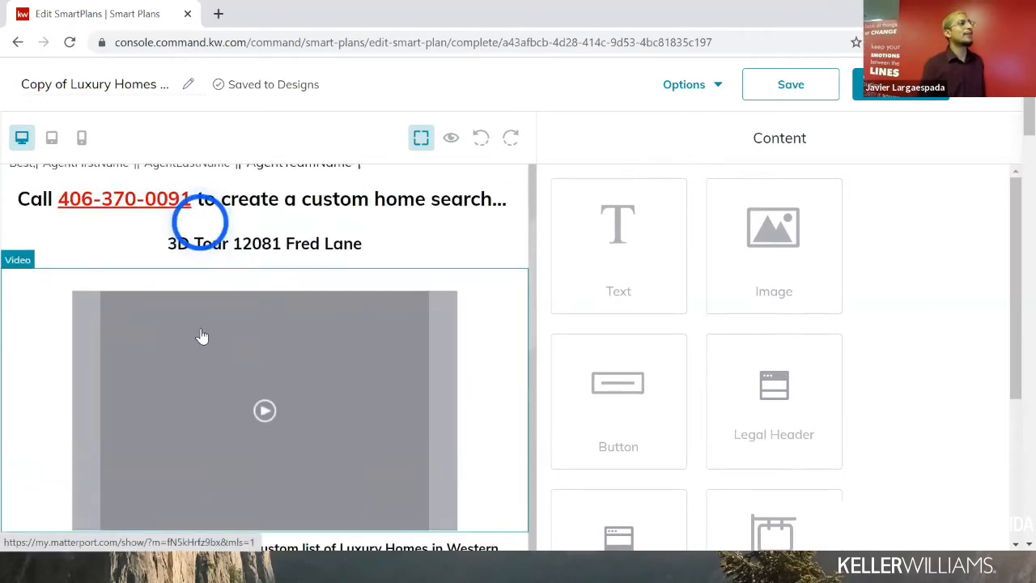
pyautogui.scroll(4, 202, 336)
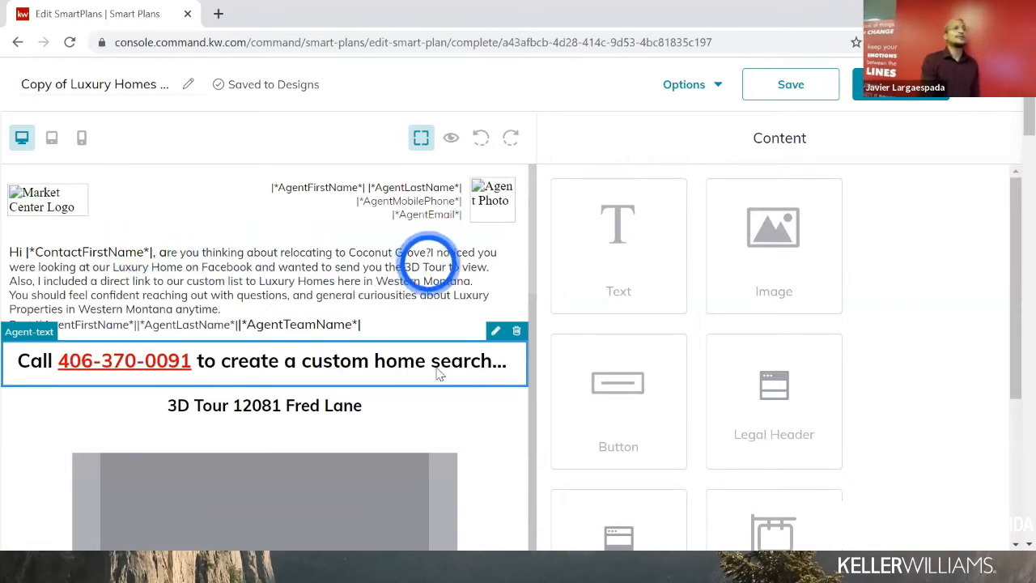
pyautogui.click(493, 334)
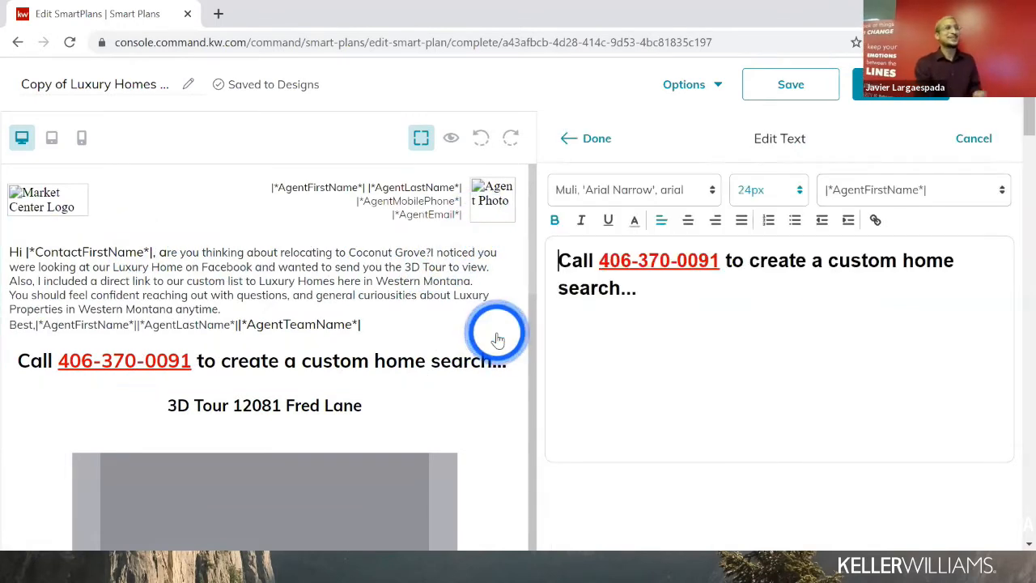
pyautogui.click(635, 285)
pyautogui.doubleClick(657, 263)
pyautogui.click(657, 263)
pyautogui.moveTo(718, 256); pyautogui.dragTo(605, 267)
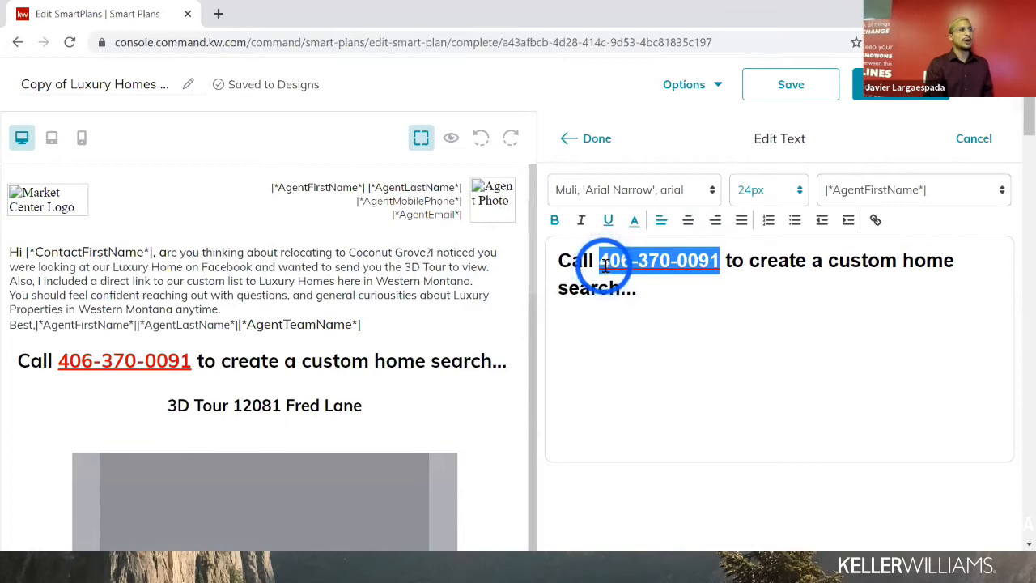
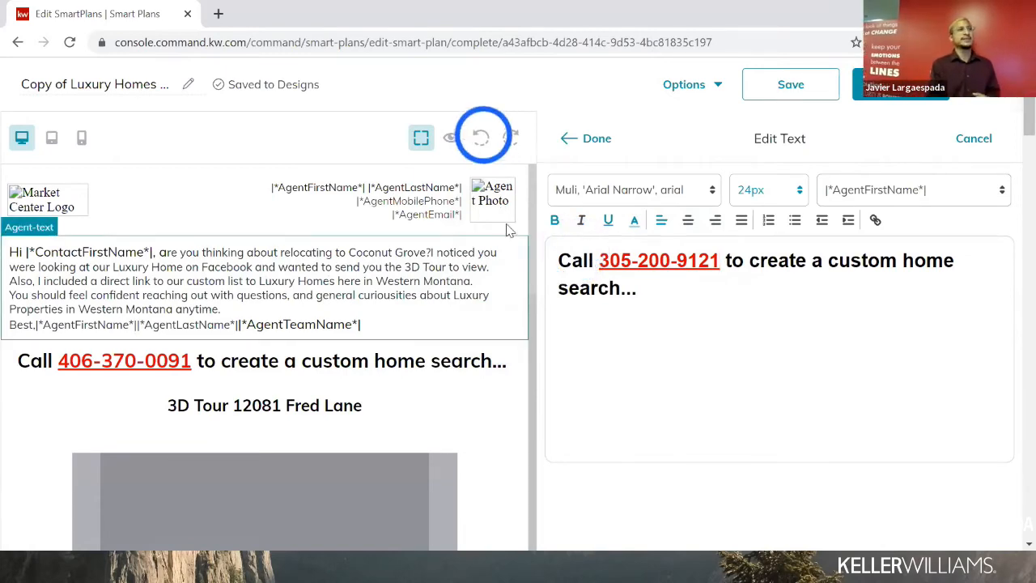
pyautogui.click(591, 139)
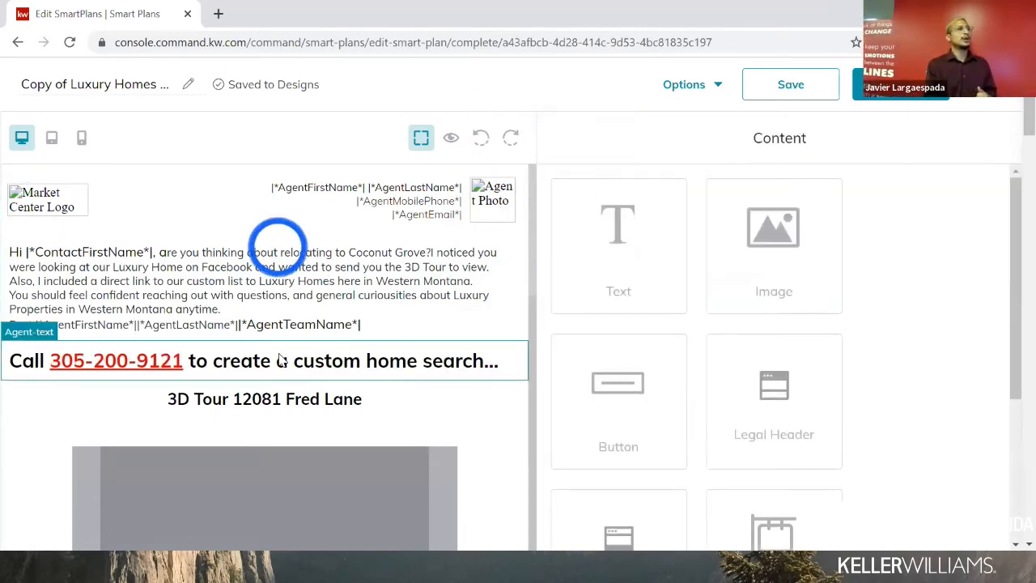
pyautogui.scroll(-2, 278, 358)
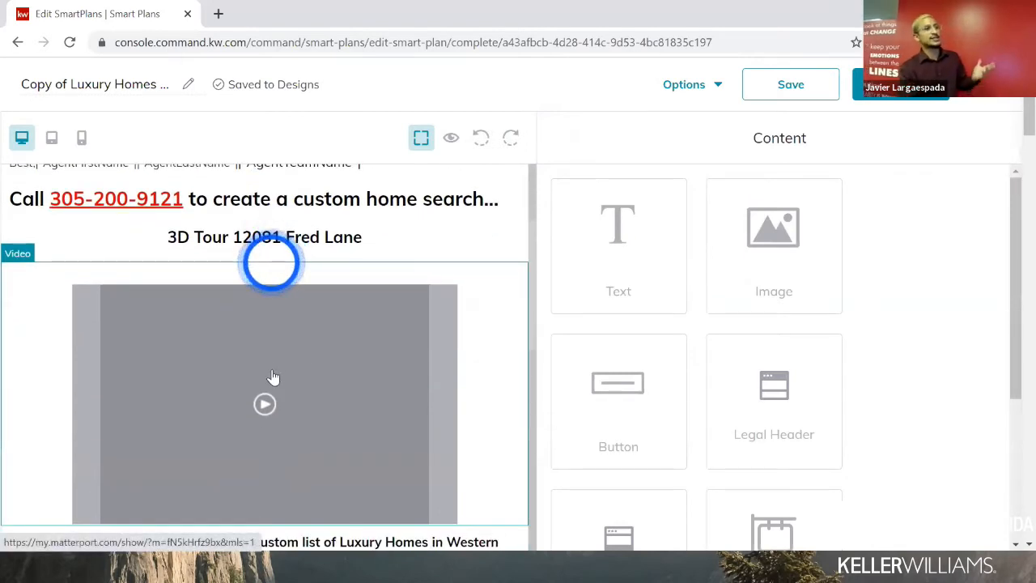
pyautogui.scroll(-1, 273, 378)
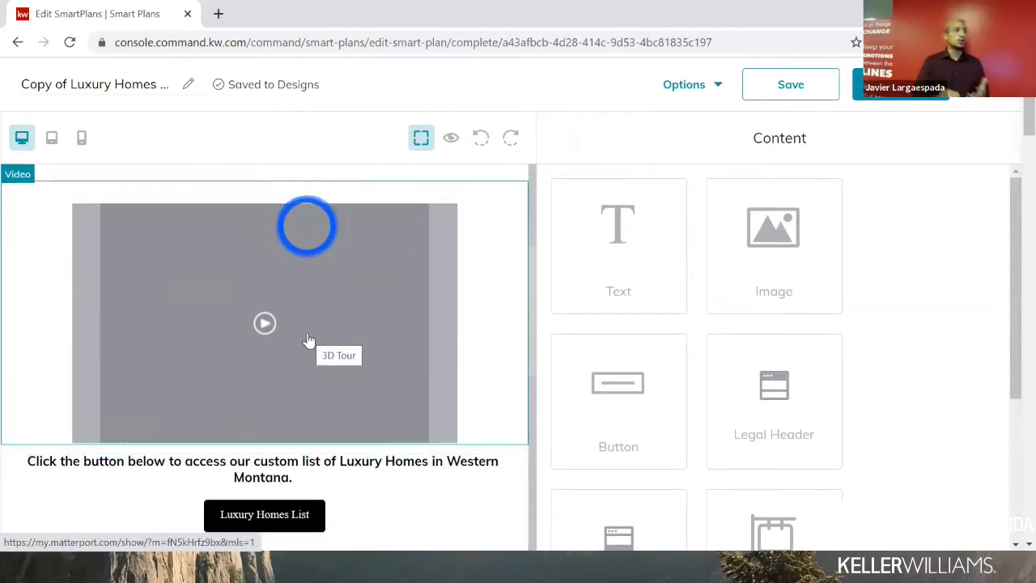
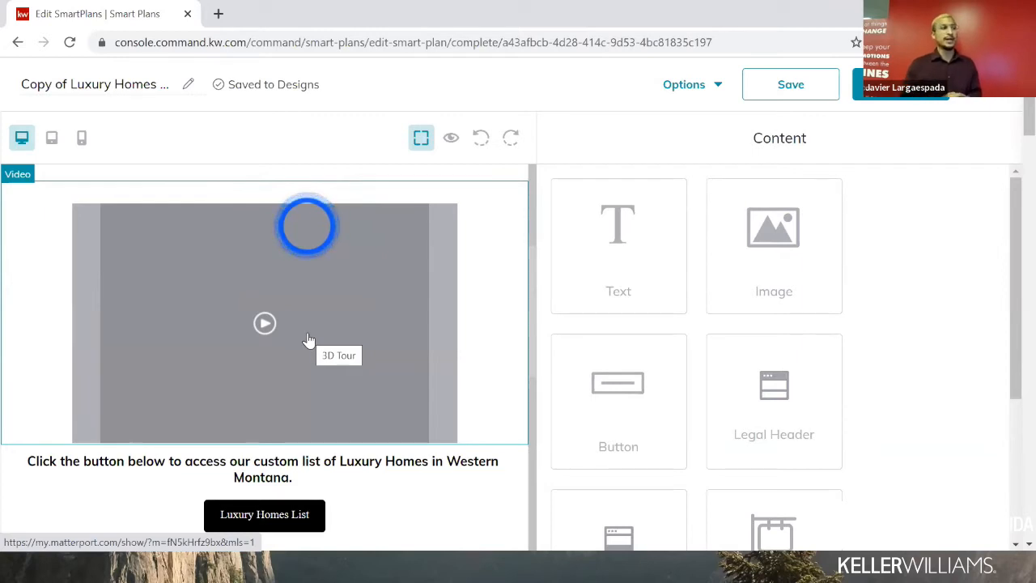
# - Select the Luxury Homes List button and open its Edit Button settings
pyautogui.scroll(-5, 308, 340)
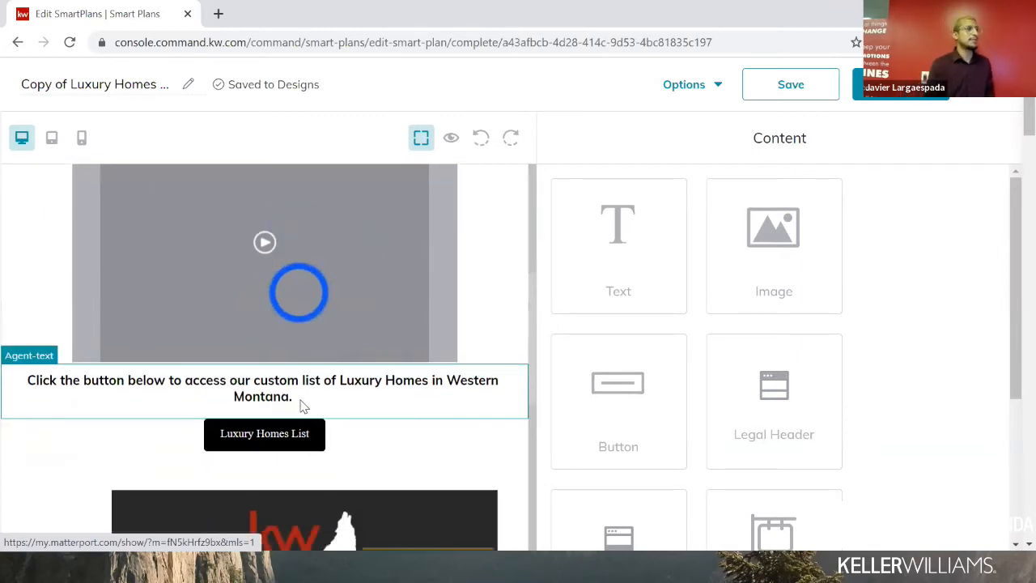
pyautogui.scroll(2, 300, 406)
pyautogui.click(282, 360)
pyautogui.click(292, 329)
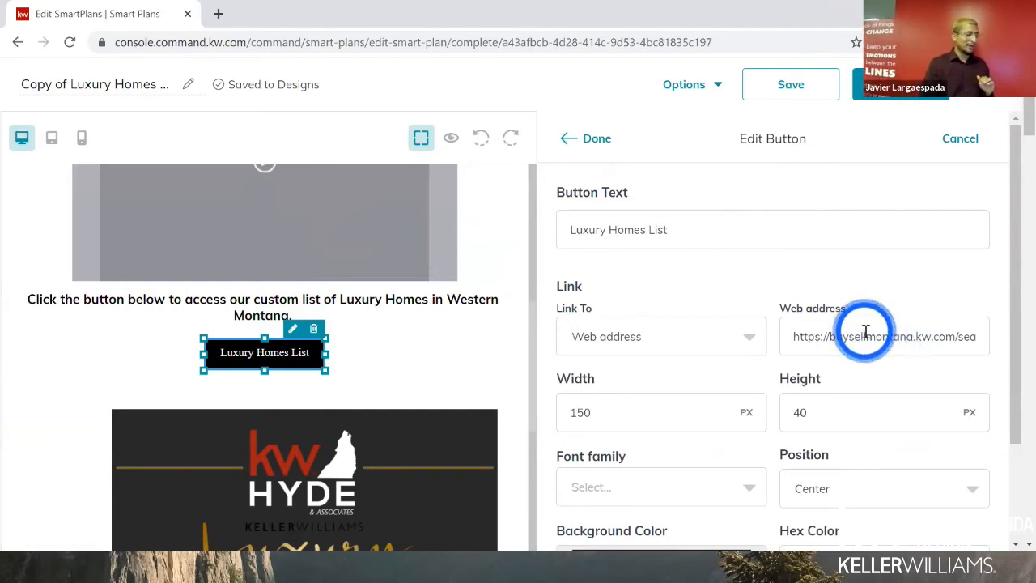
pyautogui.scroll(-3, 411, 422)
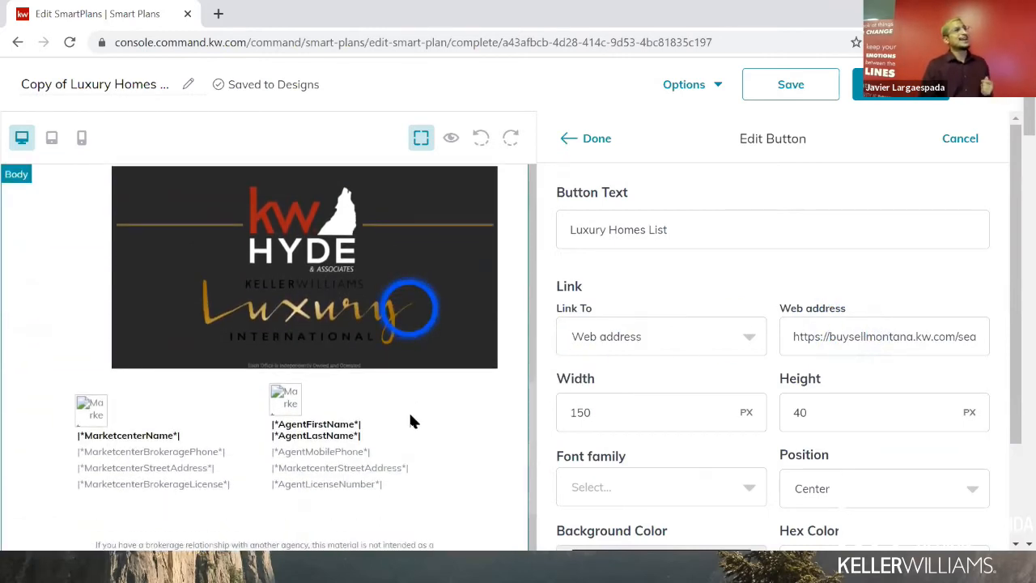
pyautogui.scroll(1, 366, 345)
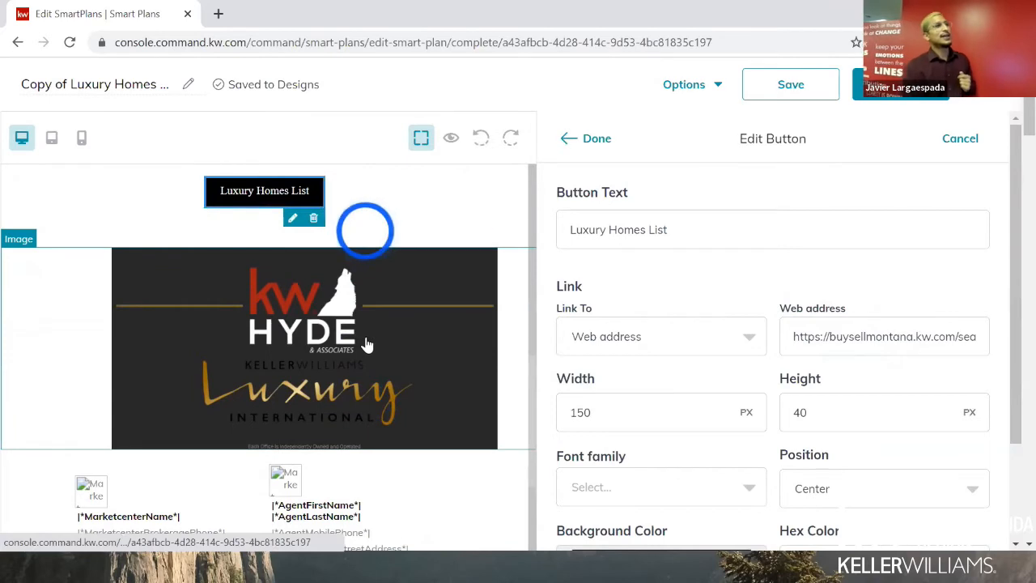
pyautogui.click(366, 346)
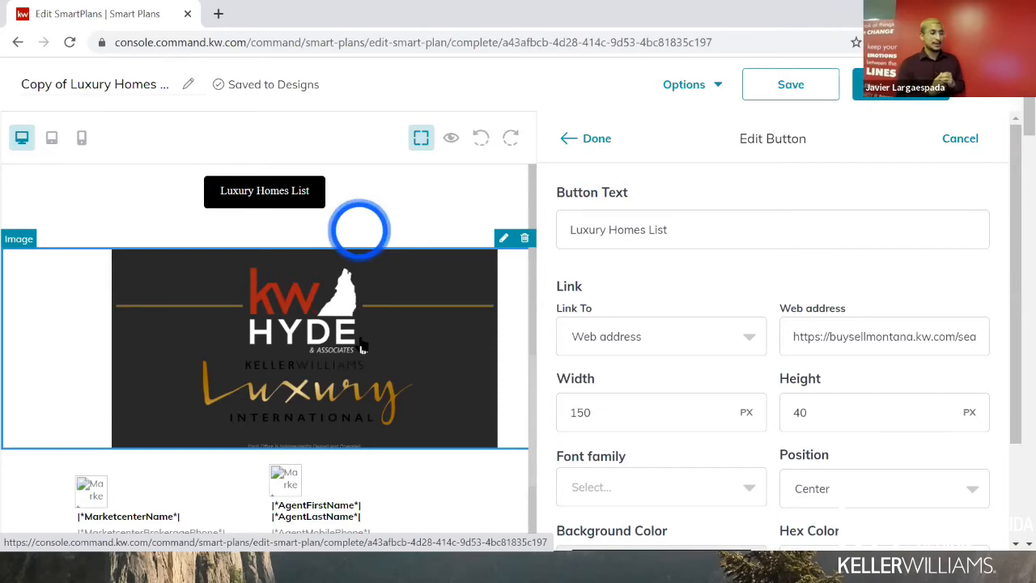
pyautogui.scroll(-3, 337, 346)
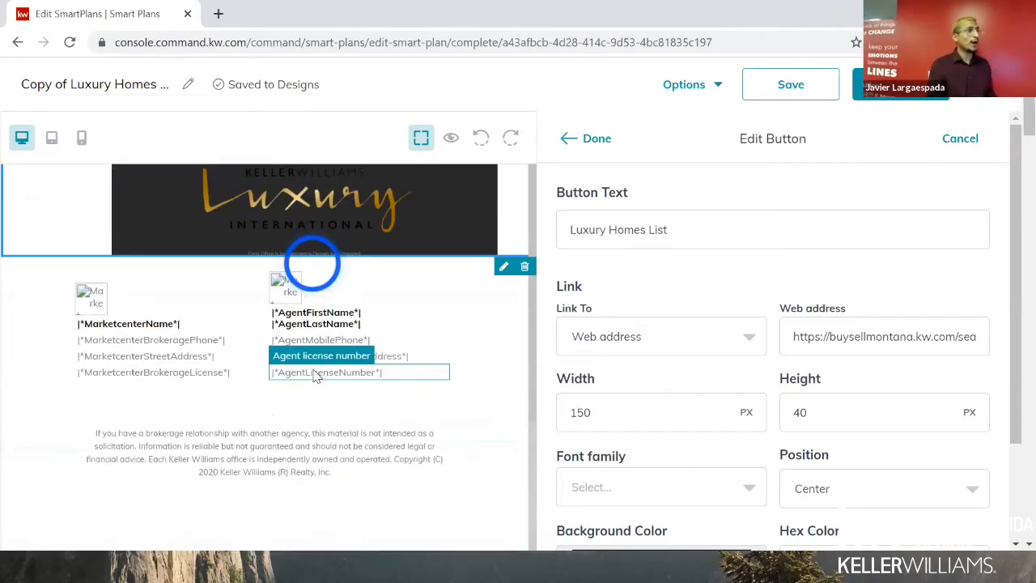
pyautogui.scroll(10, 323, 356)
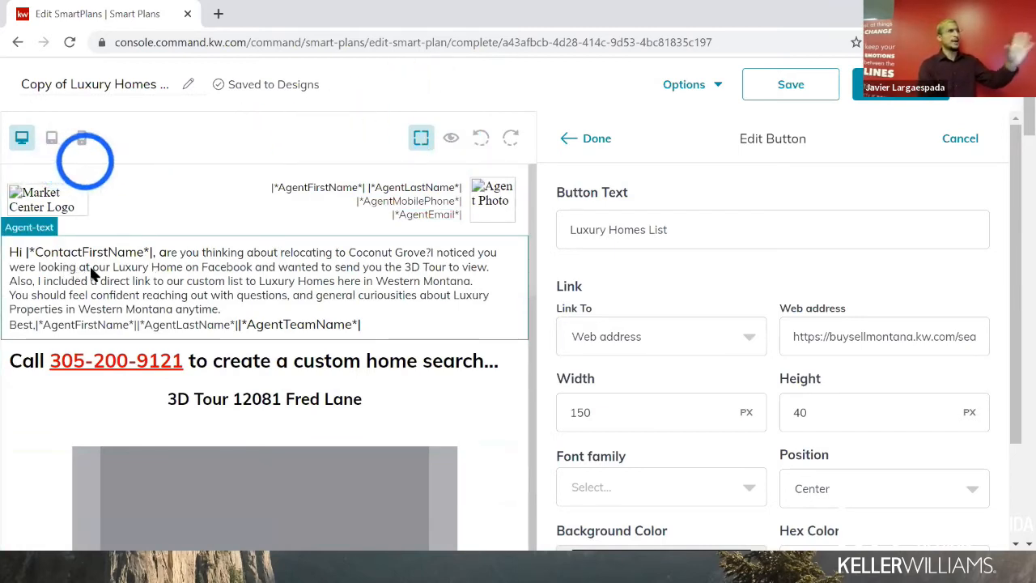
pyautogui.click(451, 140)
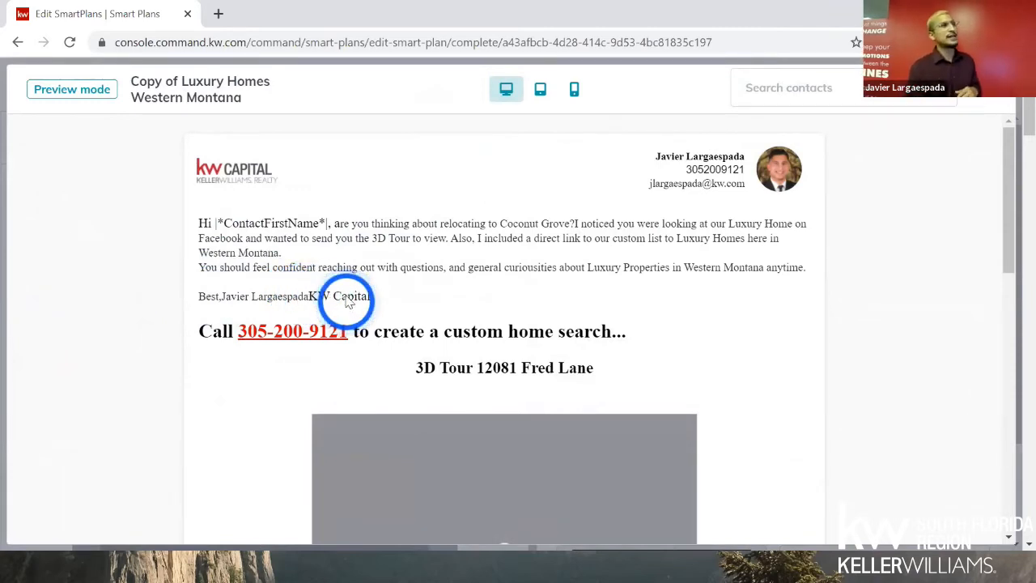
pyautogui.click(858, 99)
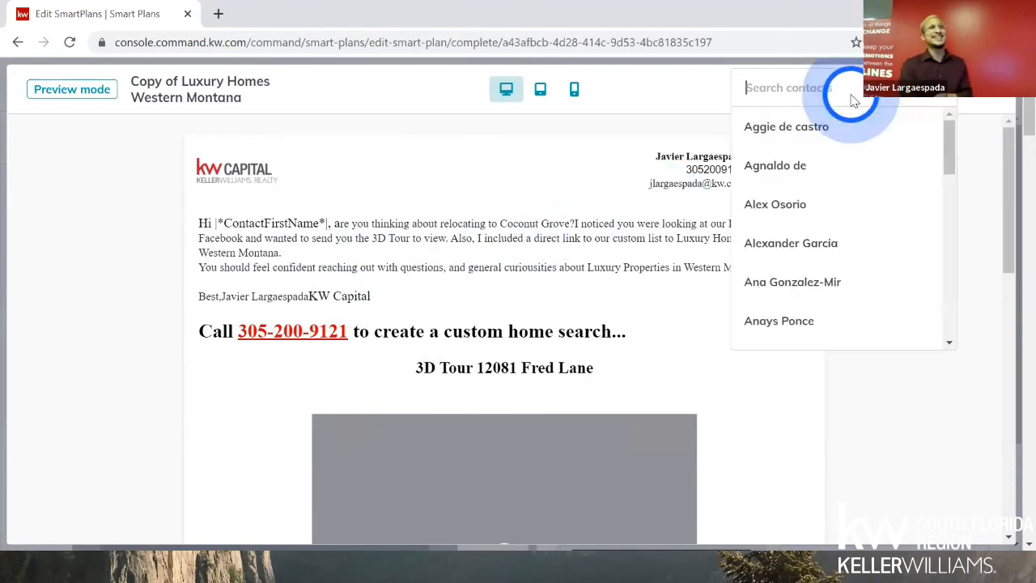
pyautogui.click(825, 132)
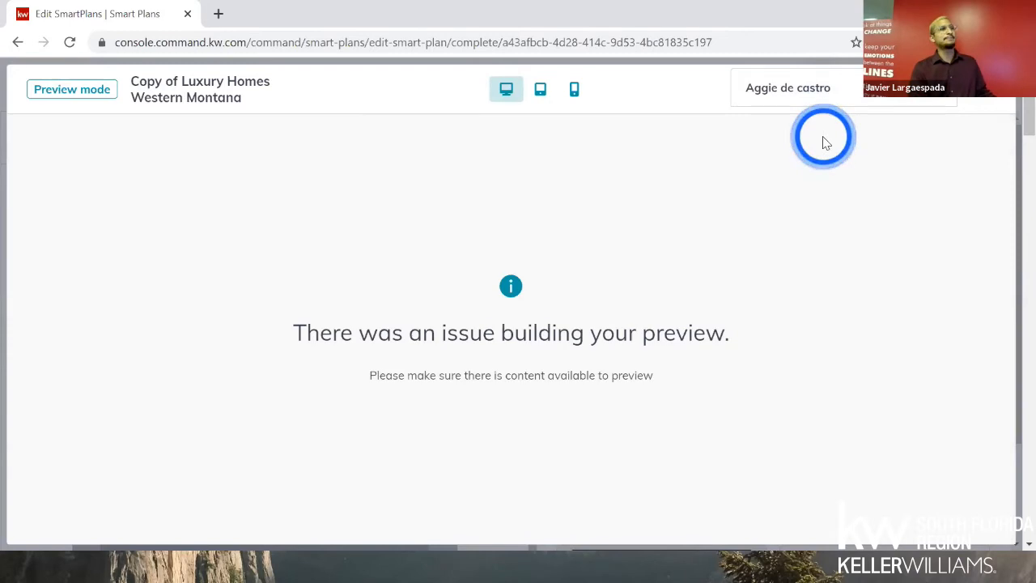
pyautogui.click(857, 89)
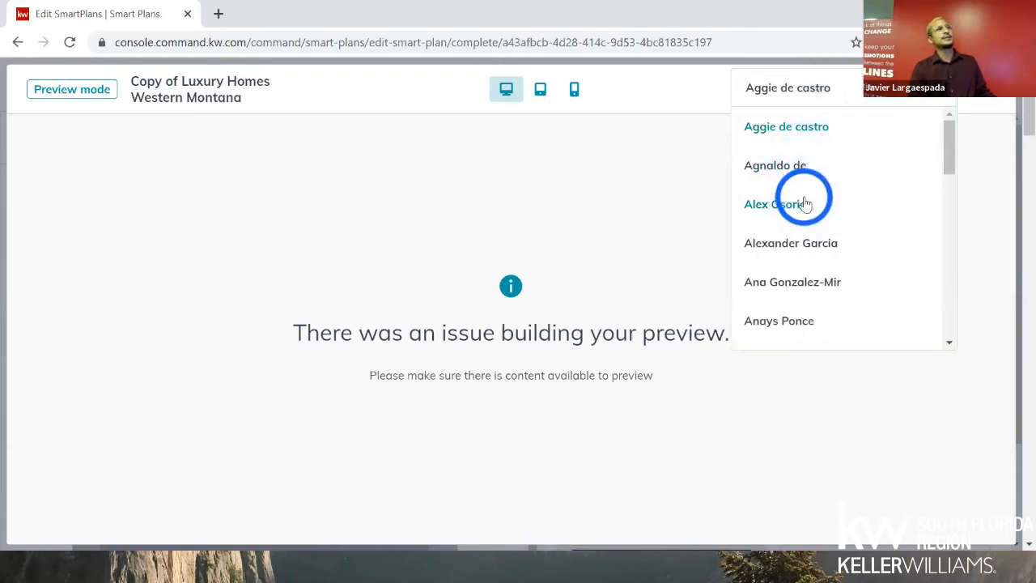
pyautogui.click(805, 203)
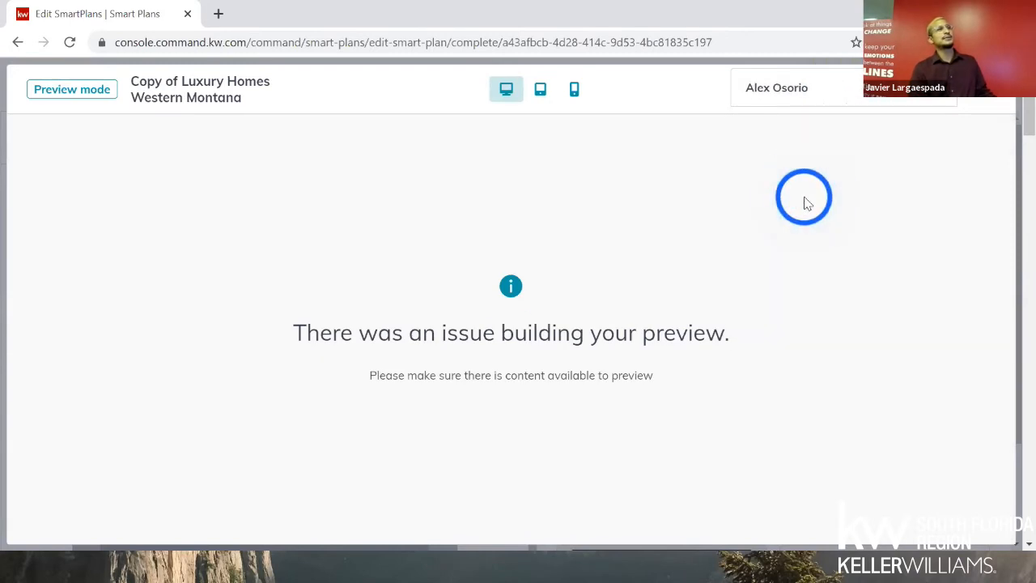
pyautogui.click(990, 103)
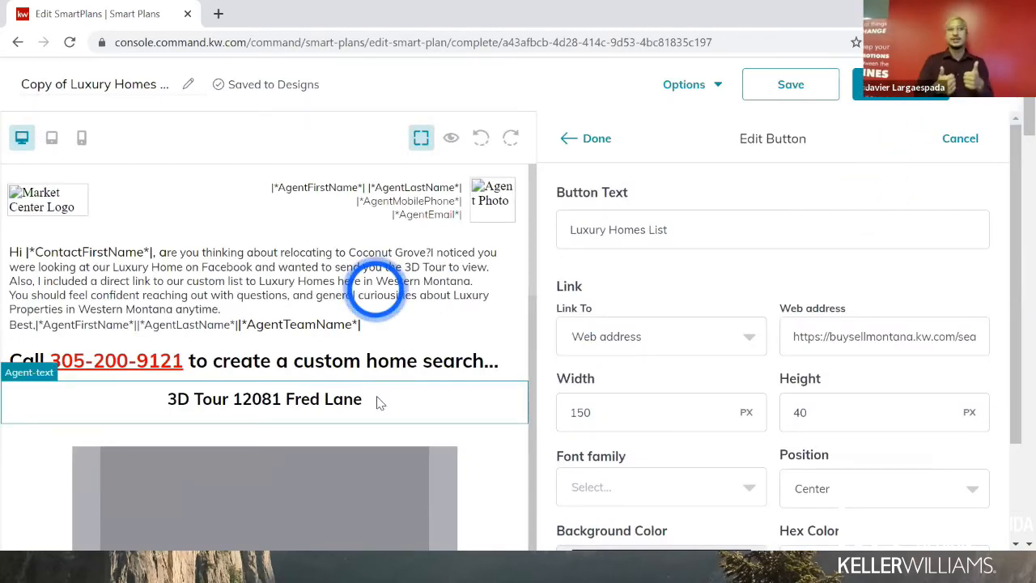
pyautogui.scroll(-6, 373, 381)
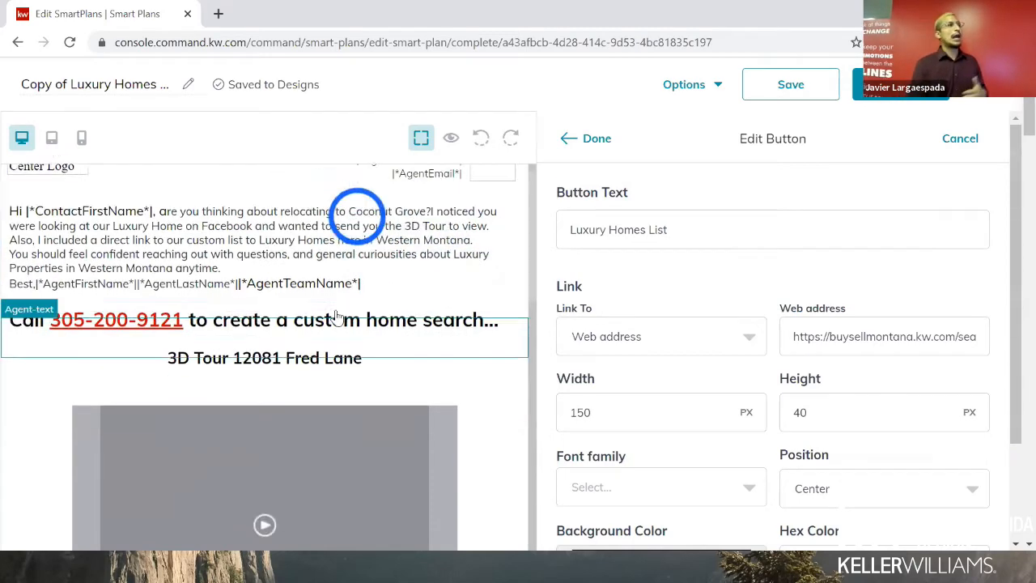
pyautogui.scroll(-3, 340, 314)
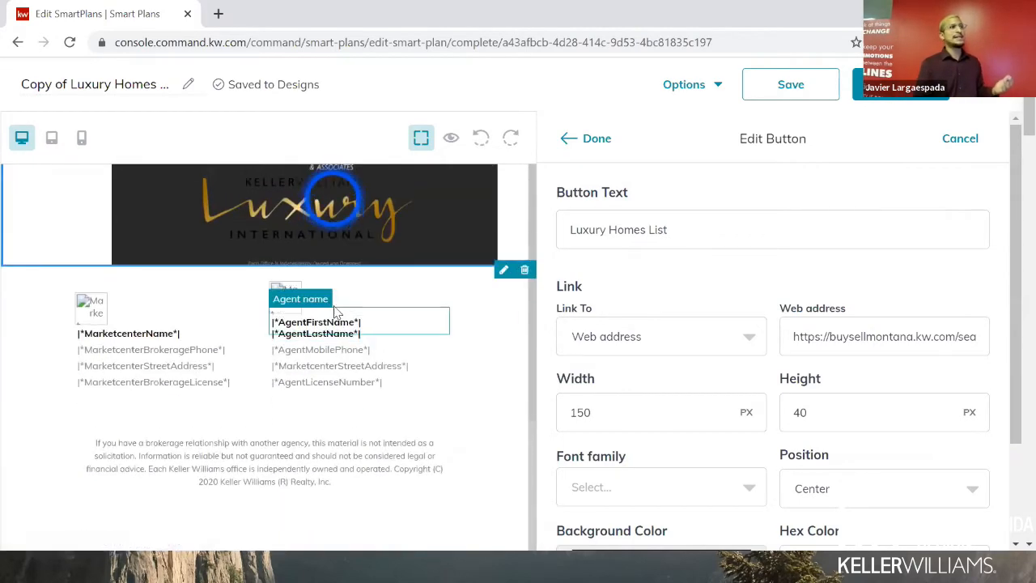
pyautogui.scroll(6, 340, 314)
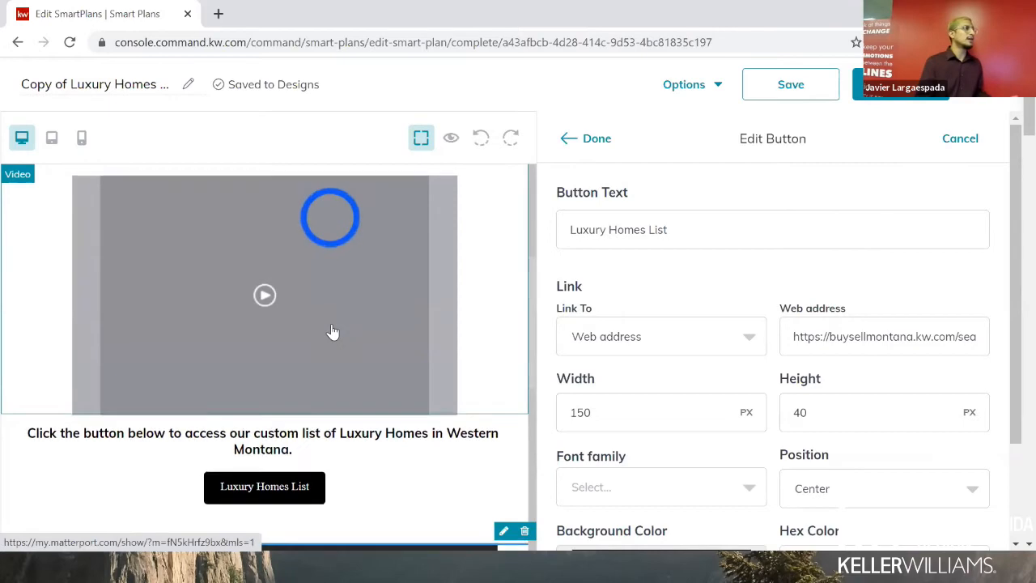
pyautogui.scroll(4, 340, 313)
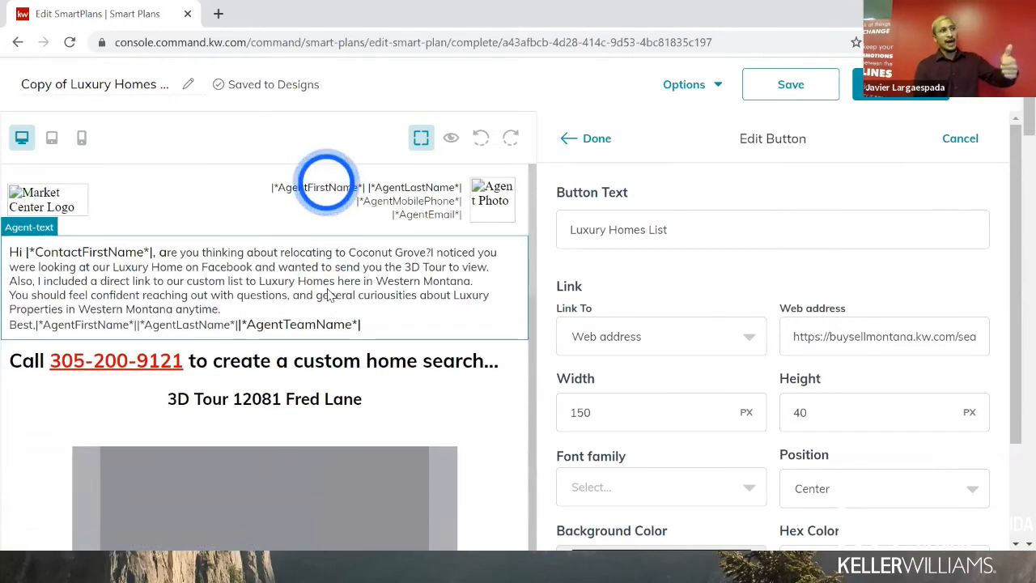
pyautogui.scroll(-2, 323, 291)
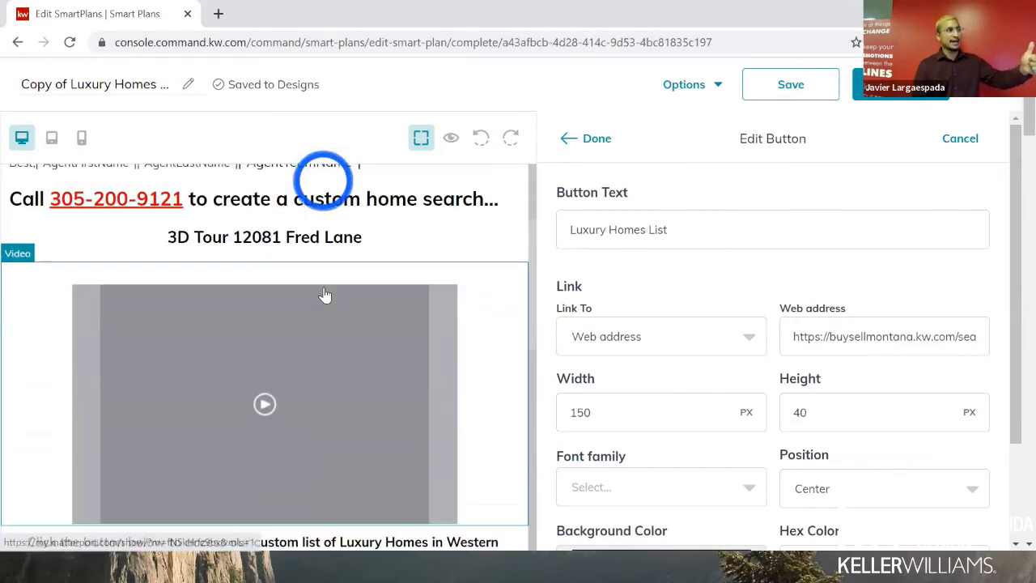
pyautogui.scroll(-1, 324, 293)
pyautogui.scroll(-4, 323, 295)
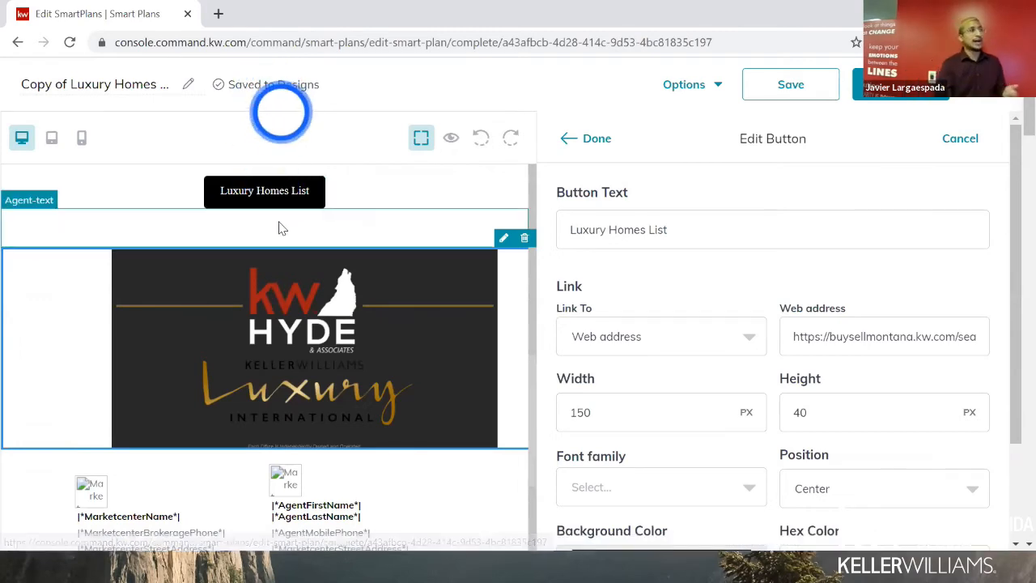
# - Open the button's buysellmontana.kw.com link in a new tab and try its property search
pyautogui.tripleClick(866, 338)
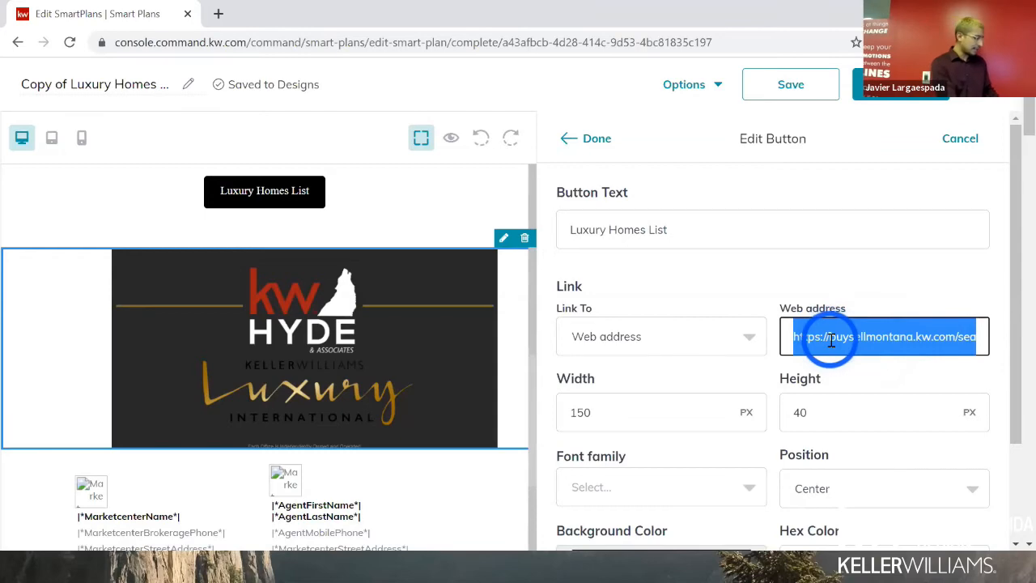
pyautogui.hotkey('ctrl', 'c')
pyautogui.hotkey('ctrl', 't')
pyautogui.hotkey('ctrl', 'v')
pyautogui.press('Return')
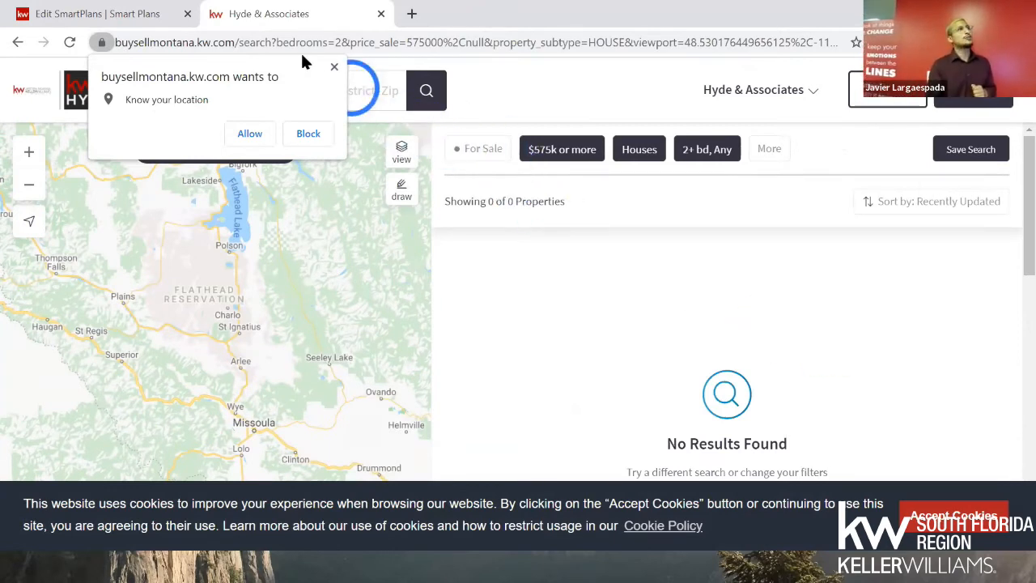
pyautogui.click(335, 69)
pyautogui.click(291, 91)
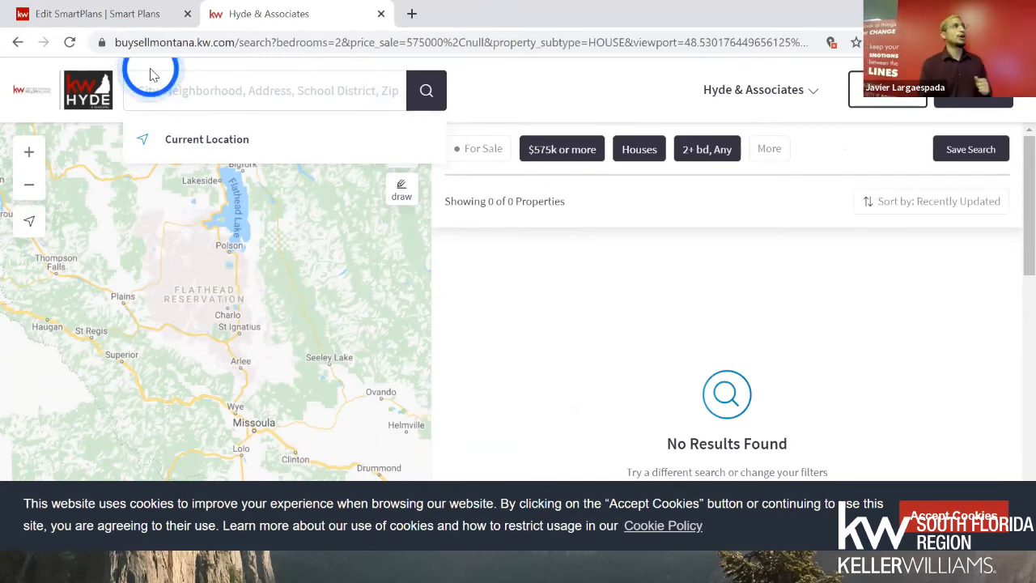
# - Back in the editor, finish the button and save the luxury email design
pyautogui.click(130, 18)
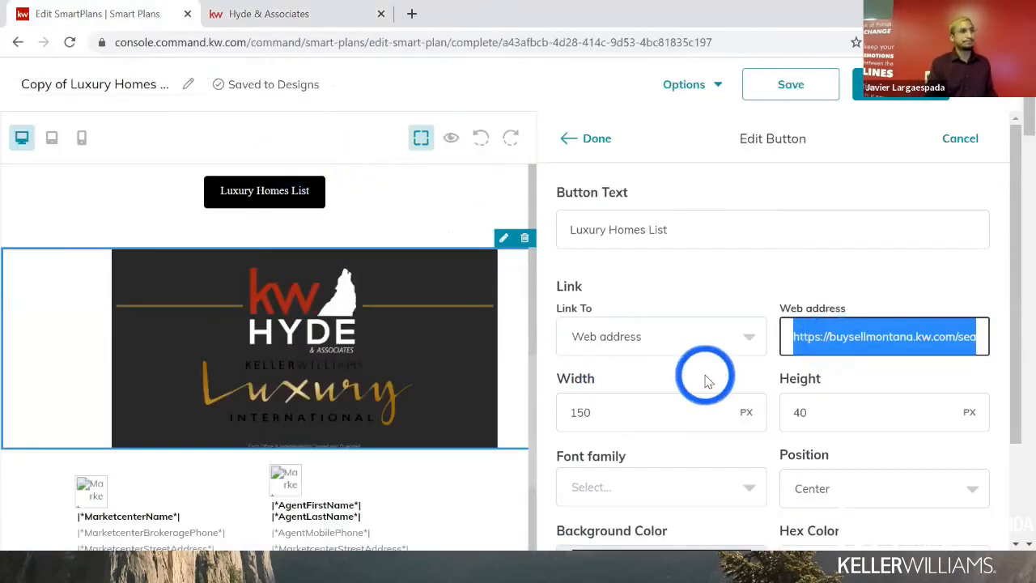
pyautogui.scroll(-1, 654, 360)
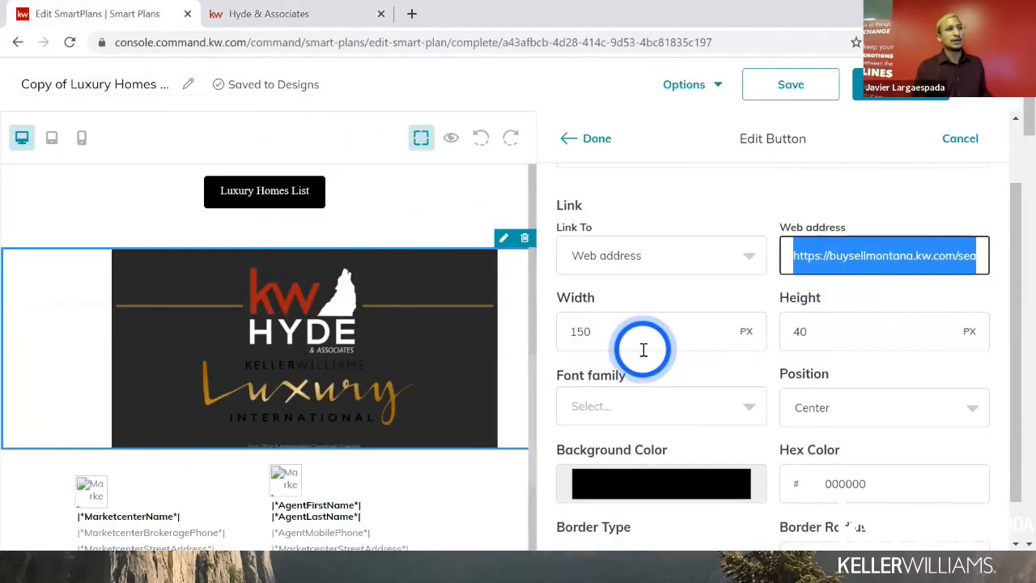
pyautogui.scroll(-1, 639, 359)
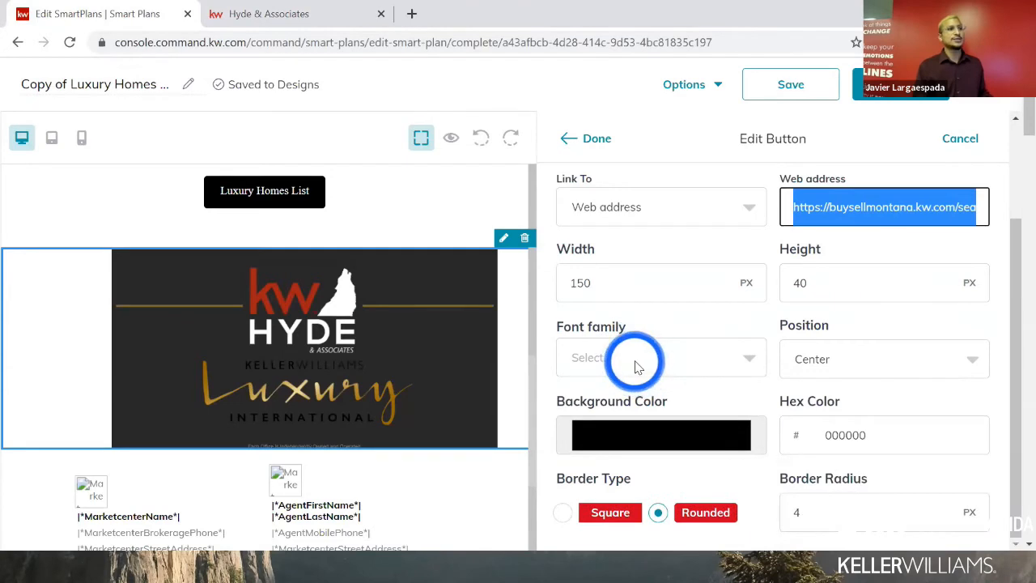
pyautogui.scroll(2, 637, 362)
pyautogui.click(595, 138)
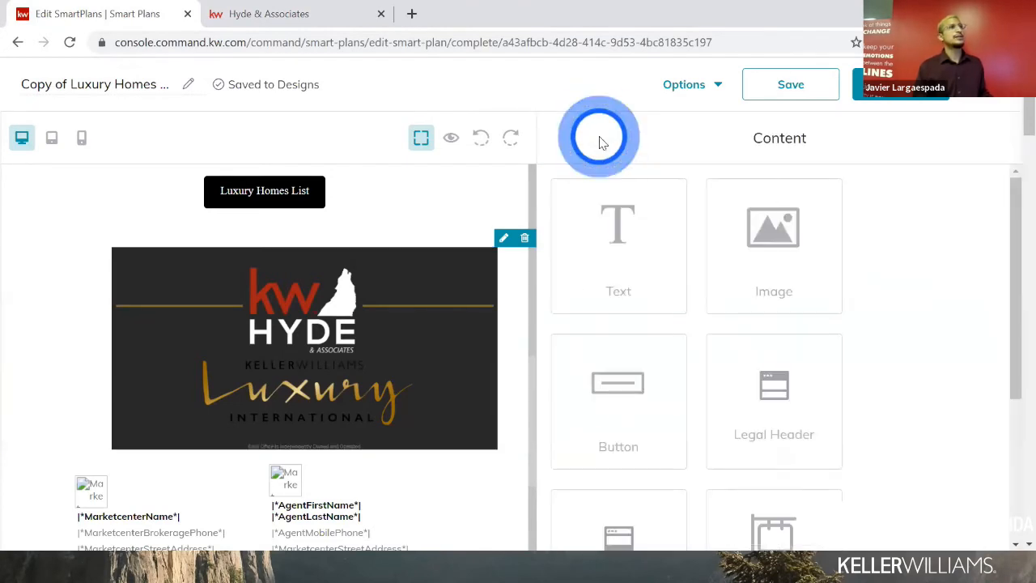
pyautogui.click(881, 91)
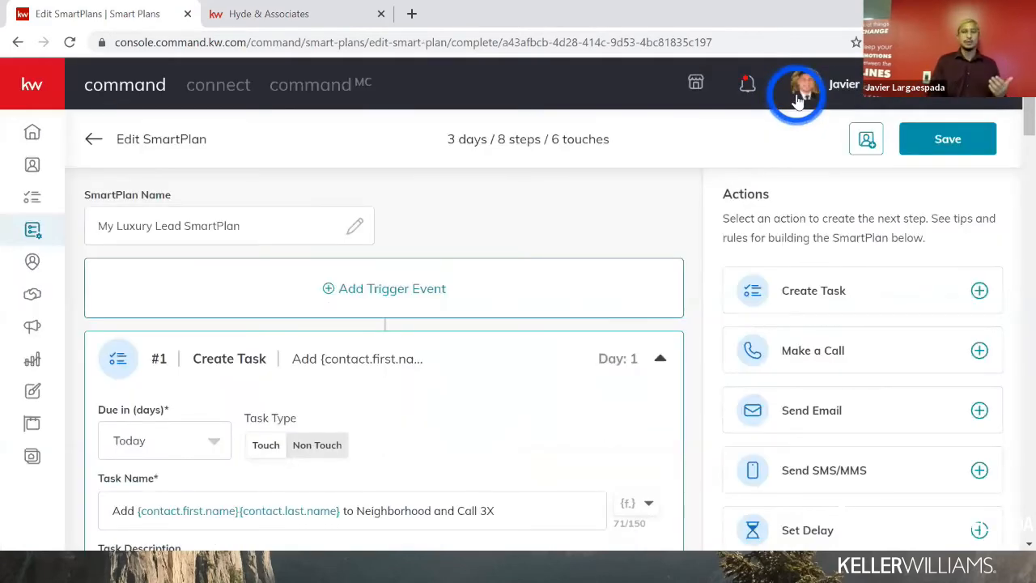
# - Review SmartPlan steps #1–#3, then open Twilio's KW Marketplace subscription page from the warning
pyautogui.scroll(-6, 358, 340)
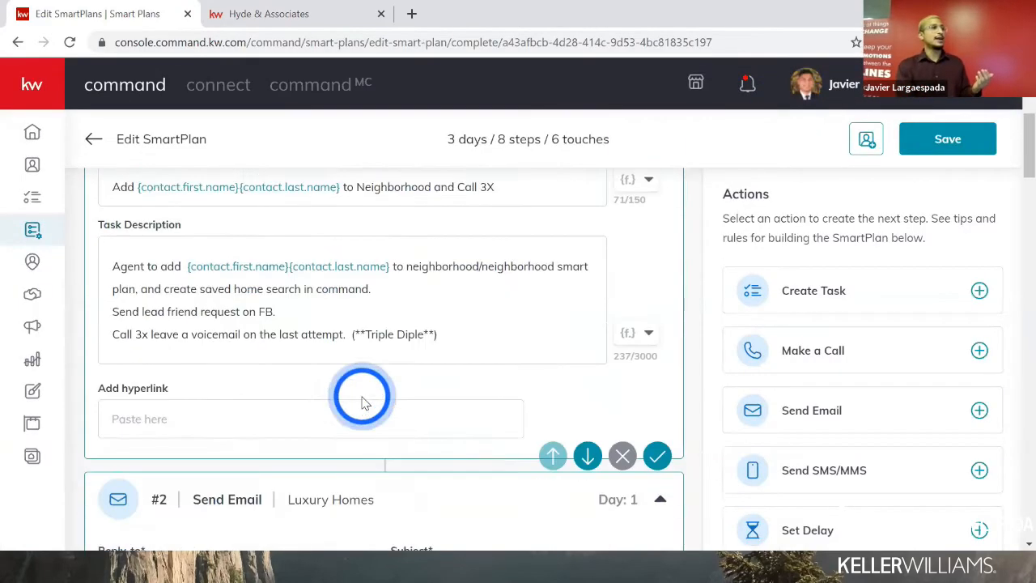
pyautogui.scroll(-5, 364, 404)
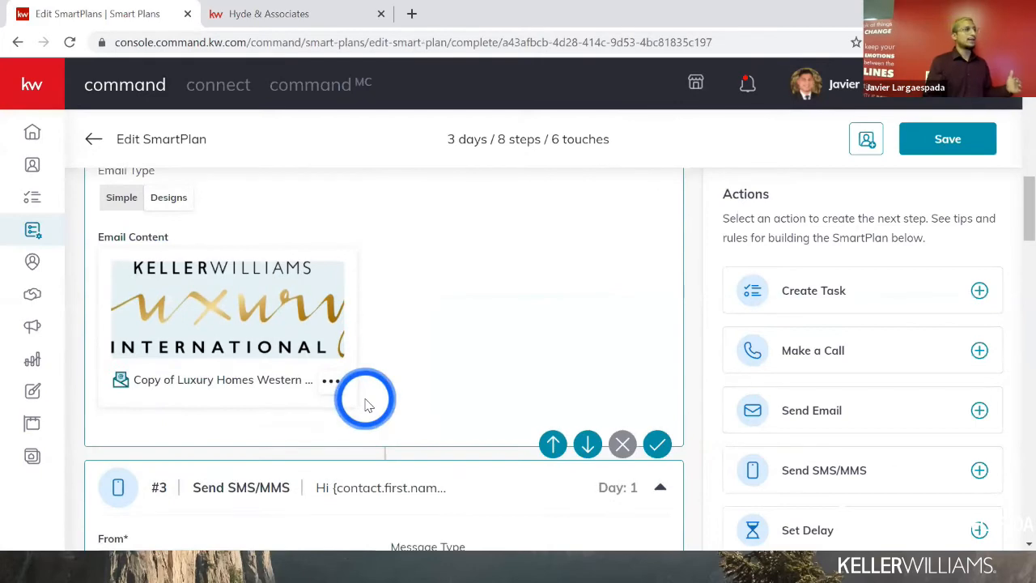
pyautogui.scroll(-5, 366, 404)
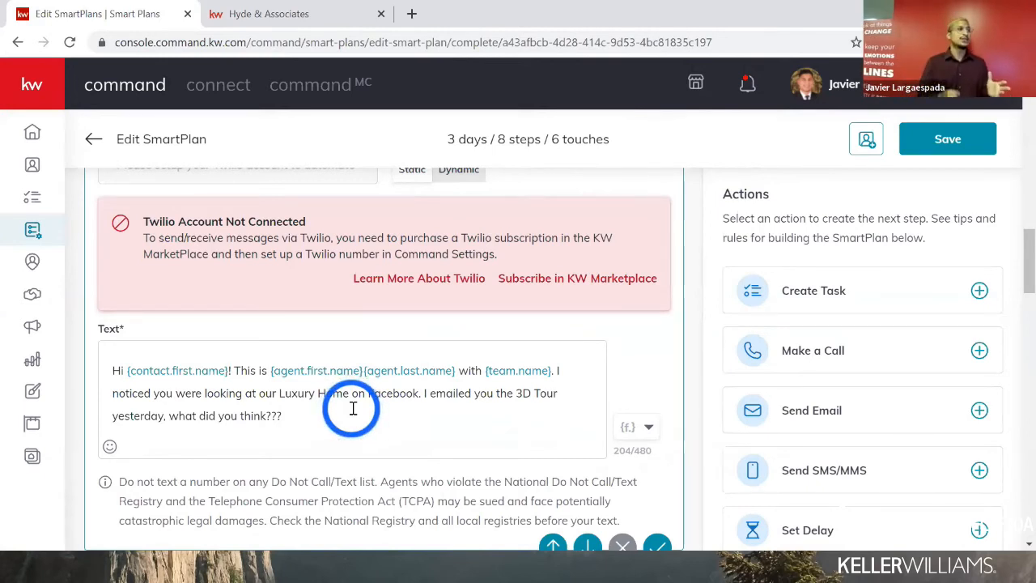
pyautogui.click(520, 283)
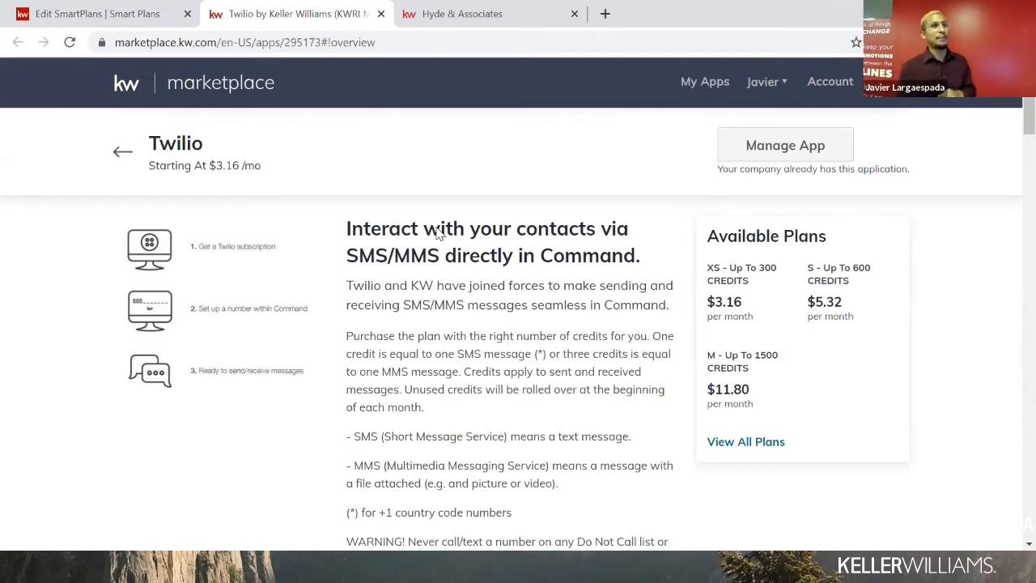
# - Highlight the $3.16 XS price and list all Twilio plans, XS through XXL
pyautogui.doubleClick(734, 299)
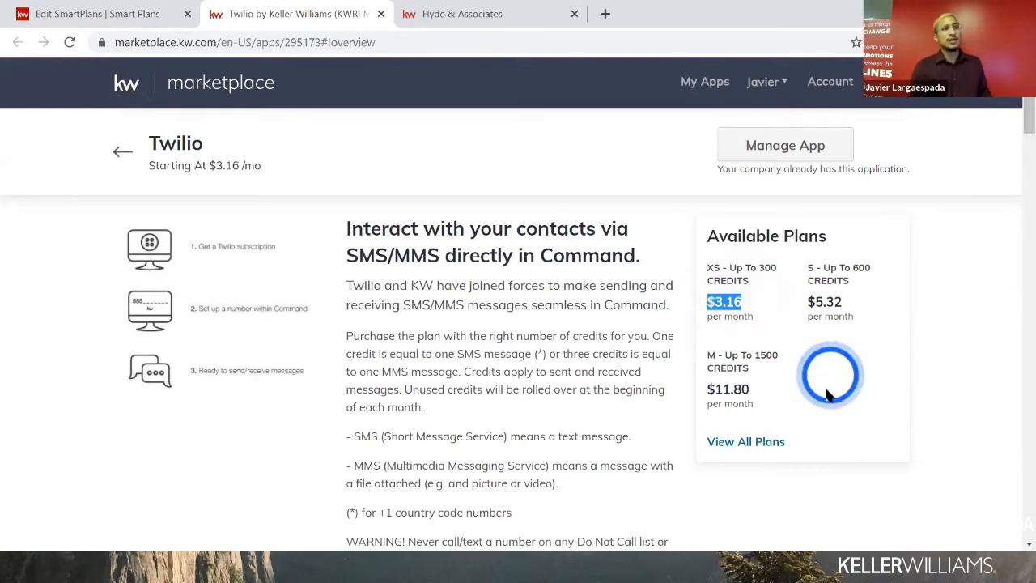
pyautogui.click(753, 445)
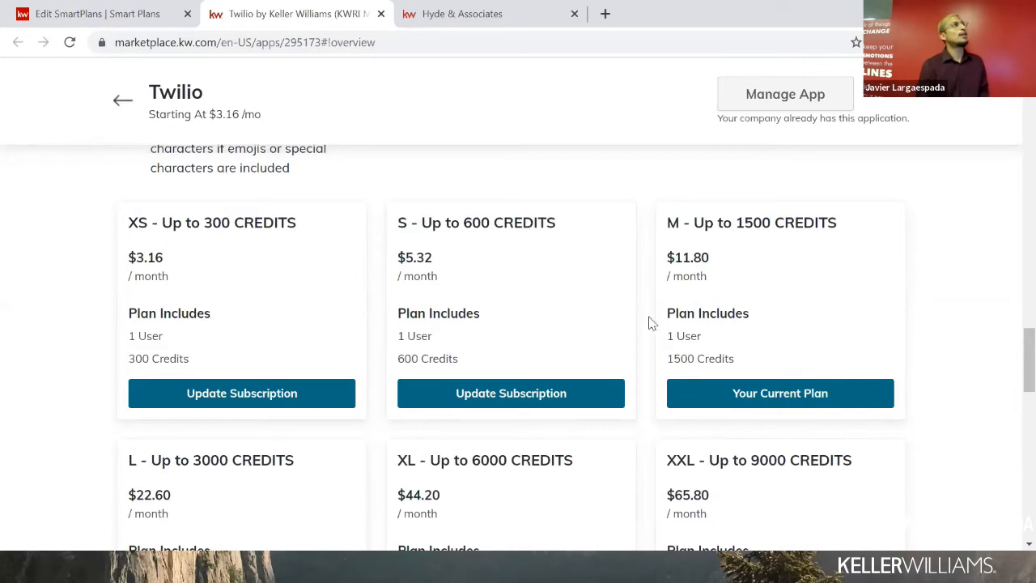
# - Back in My Luxury Lead, review steps #4–#8 down to the Day 3 call task and save
pyautogui.click(120, 15)
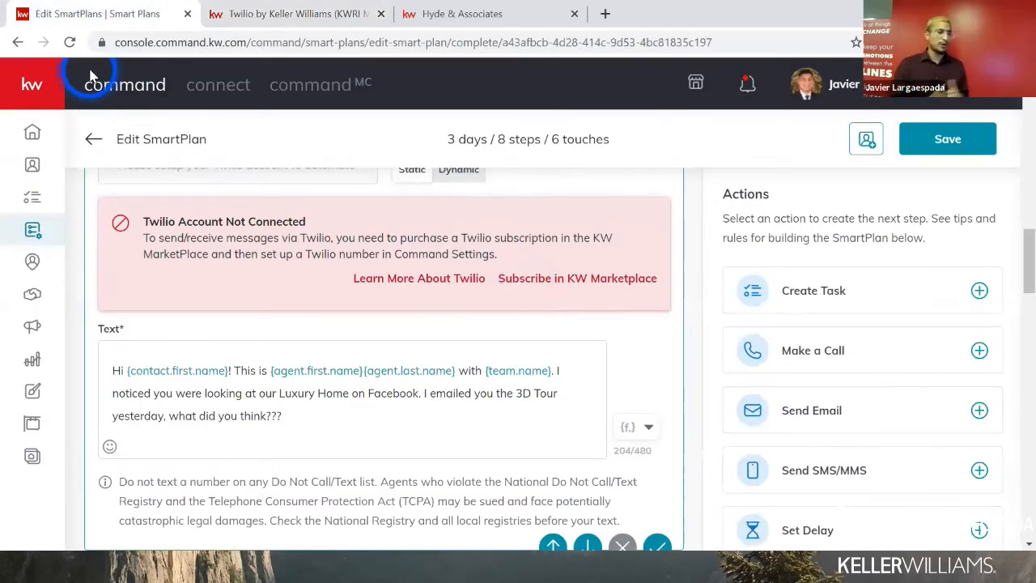
pyautogui.scroll(-8, 296, 393)
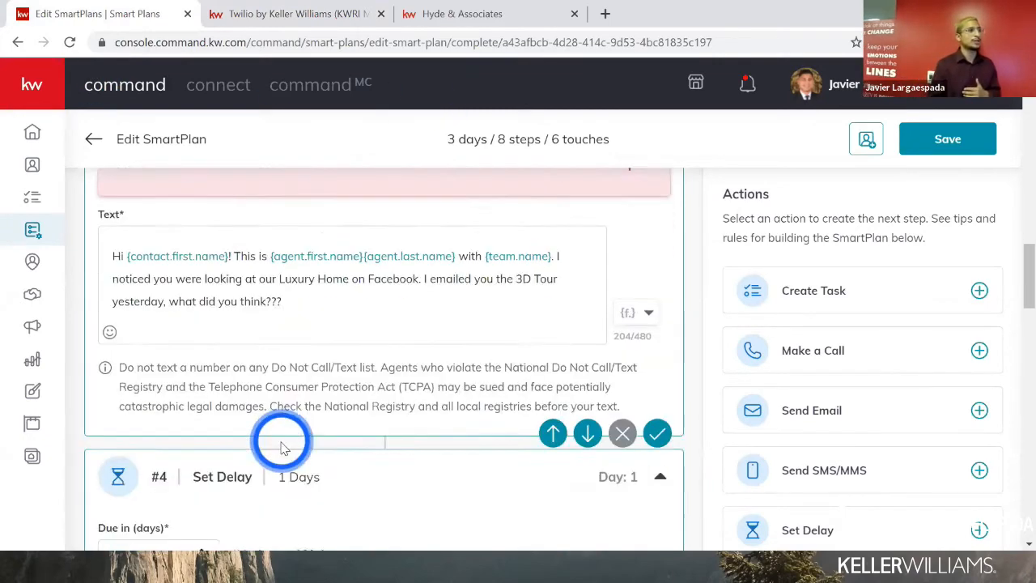
pyautogui.scroll(-1, 269, 457)
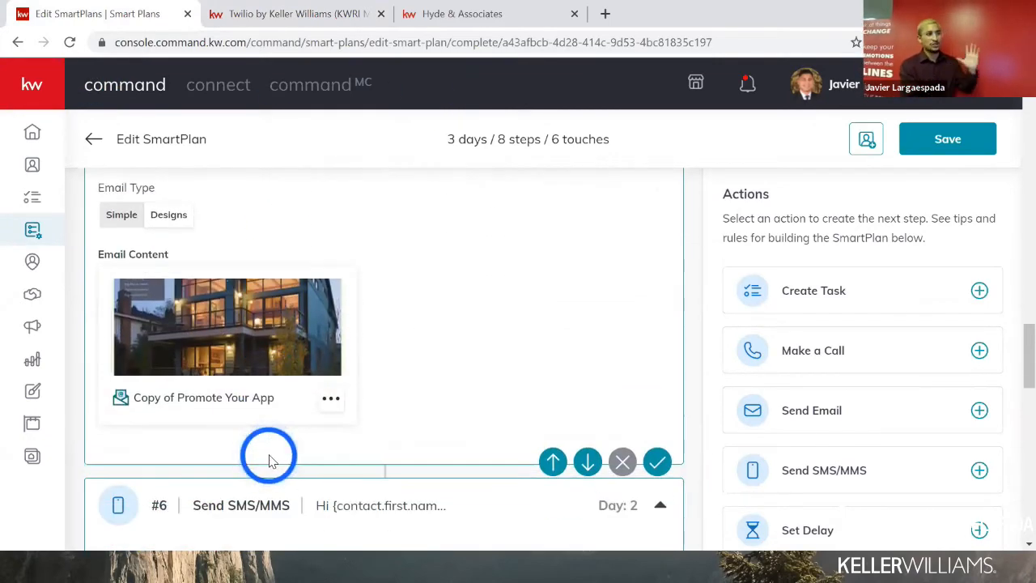
pyautogui.scroll(-3, 267, 454)
pyautogui.scroll(-2, 263, 457)
pyautogui.scroll(3, 263, 457)
pyautogui.scroll(-9, 263, 457)
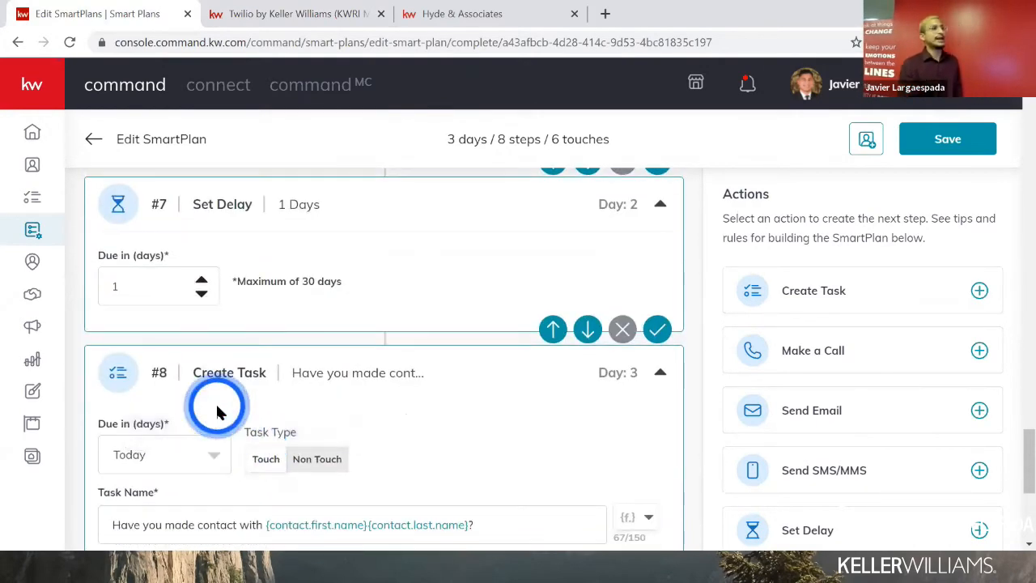
pyautogui.scroll(1, 200, 371)
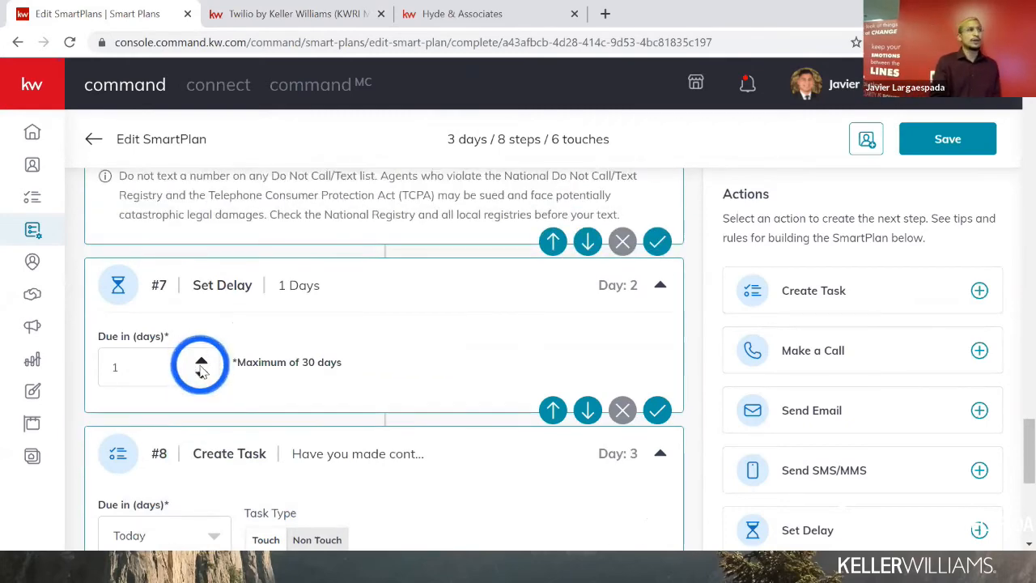
pyautogui.scroll(-1, 201, 366)
pyautogui.scroll(-4, 203, 361)
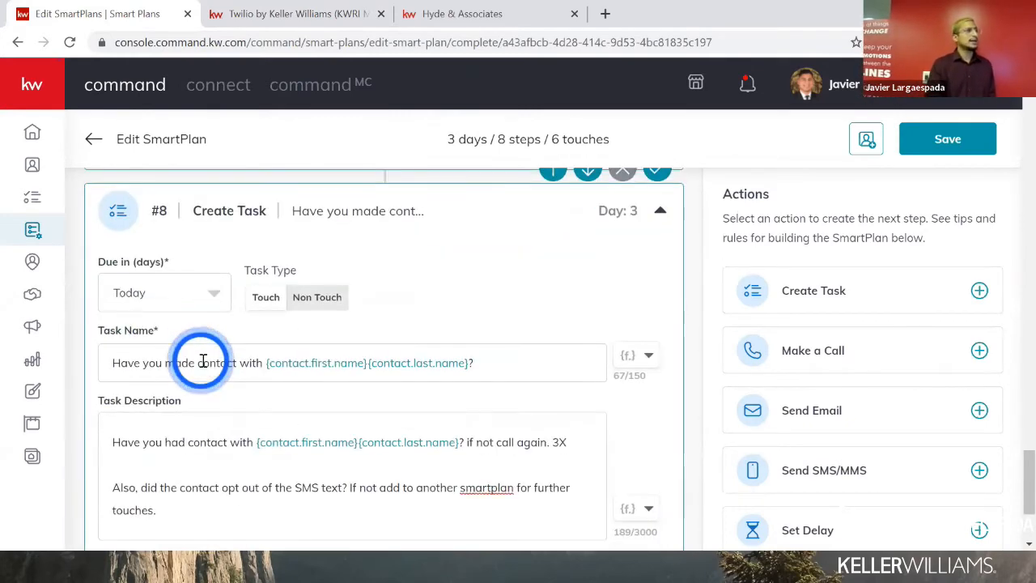
pyautogui.scroll(10, 204, 364)
pyautogui.scroll(5, 207, 367)
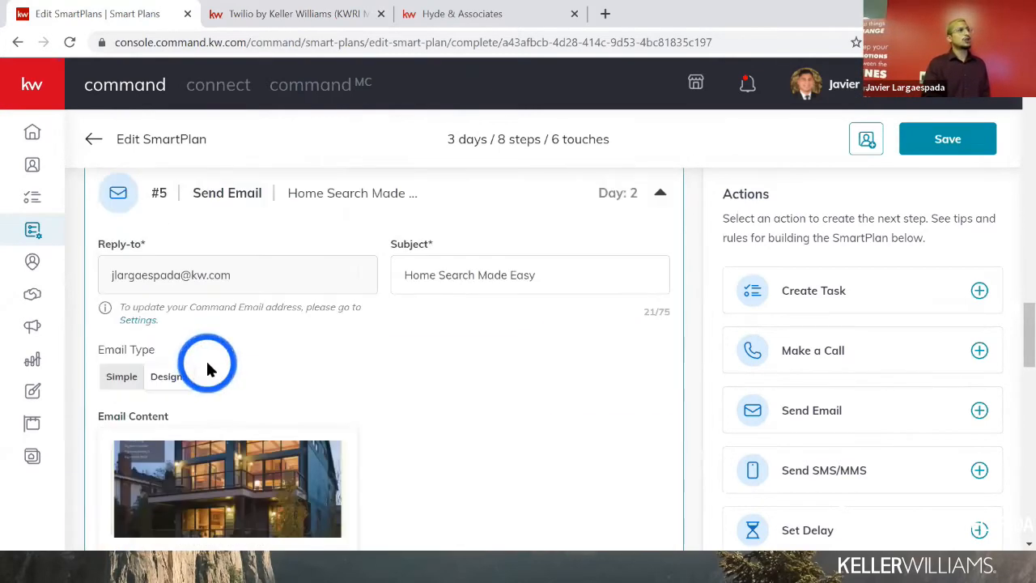
pyautogui.scroll(-8, 207, 405)
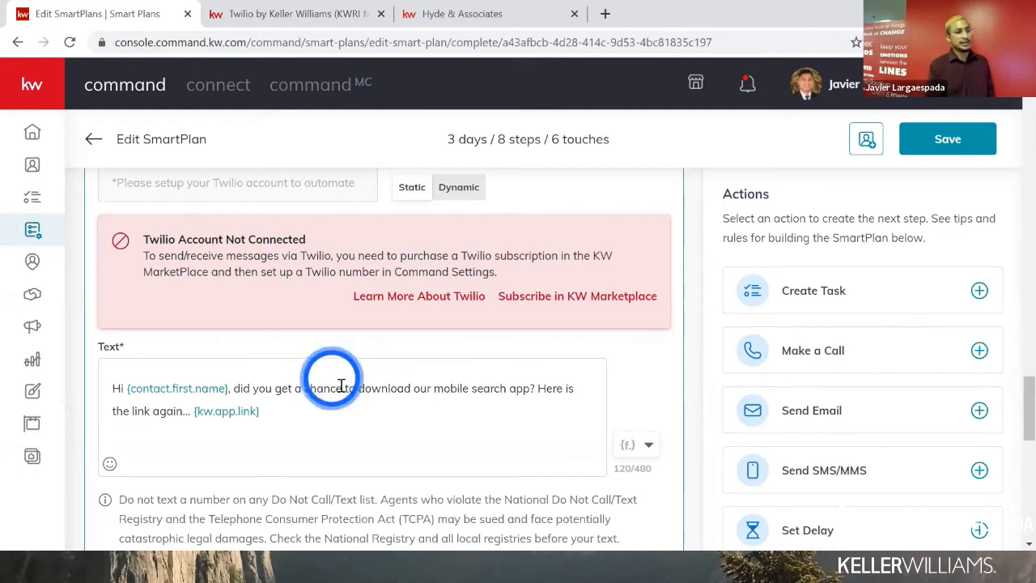
pyautogui.scroll(-1, 340, 384)
pyautogui.scroll(-2, 340, 383)
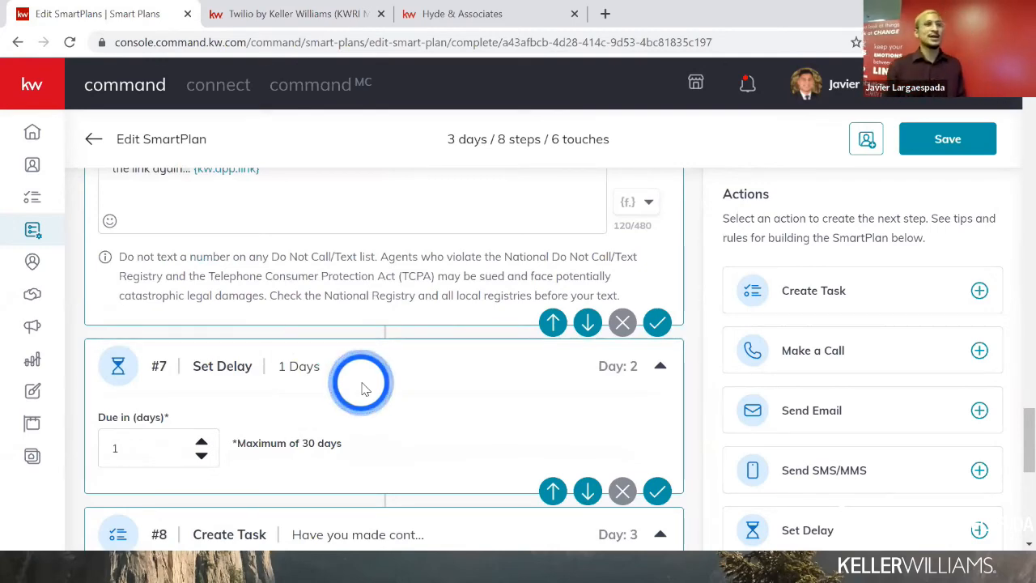
pyautogui.scroll(-5, 381, 389)
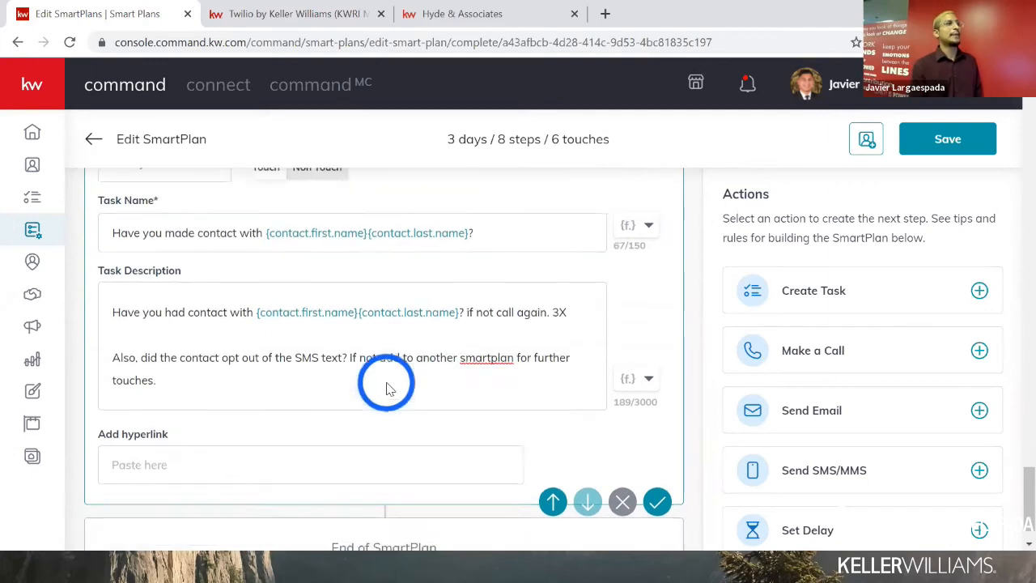
pyautogui.scroll(2, 387, 388)
pyautogui.click(932, 141)
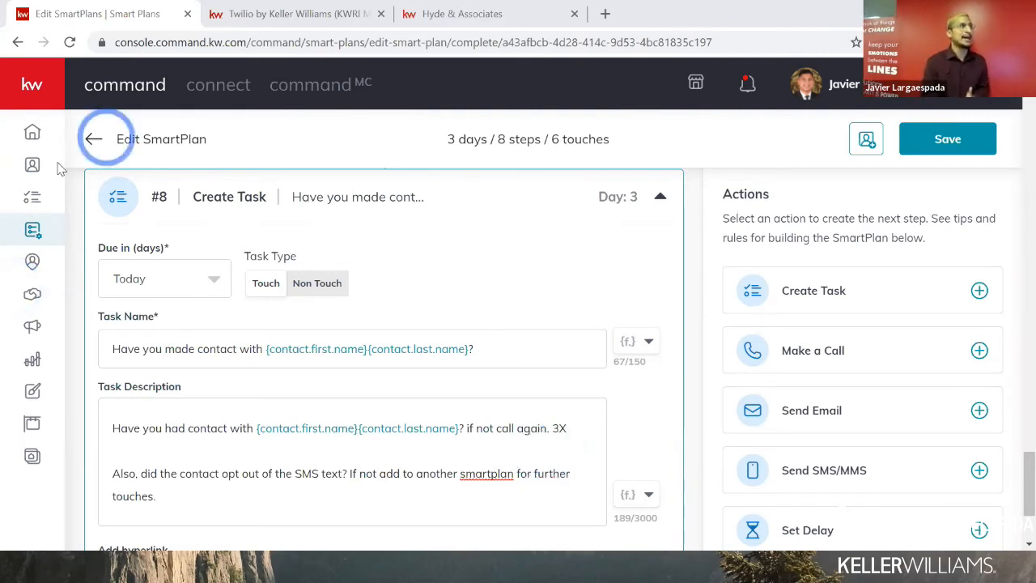
# - Switch to the Contacts page listing all 239 contacts
pyautogui.click(29, 167)
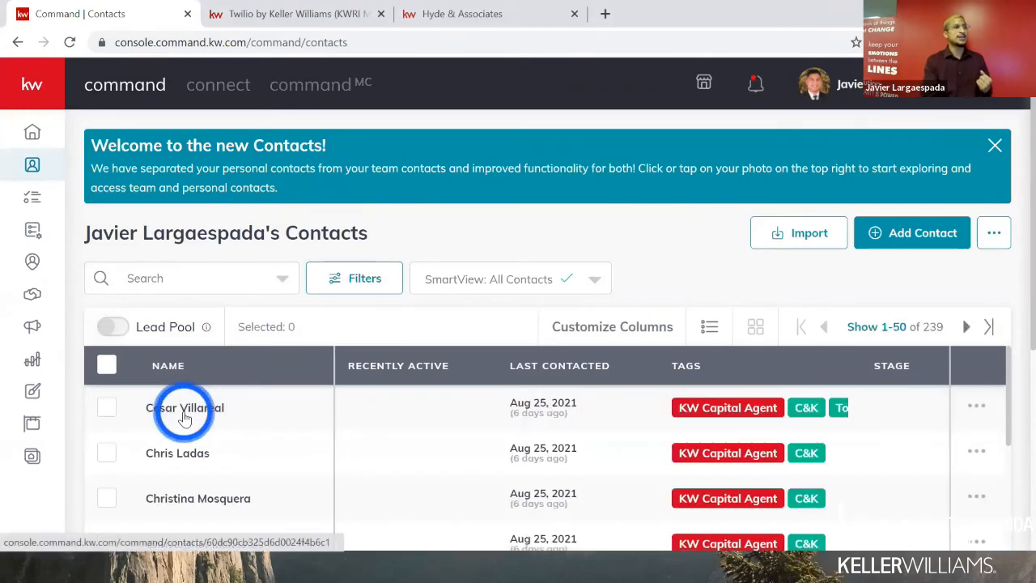
# - Open the first contact's record, tagged KW Capital Agent and C&K
pyautogui.click(185, 414)
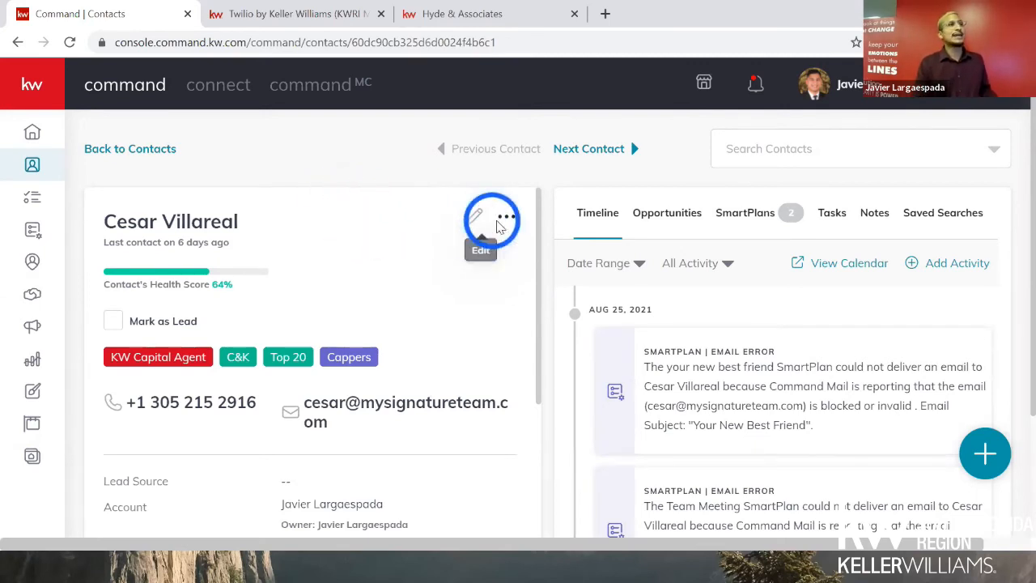
# - View the contact's Notes, then go to the SmartPlans page with 40 people plans
pyautogui.click(888, 208)
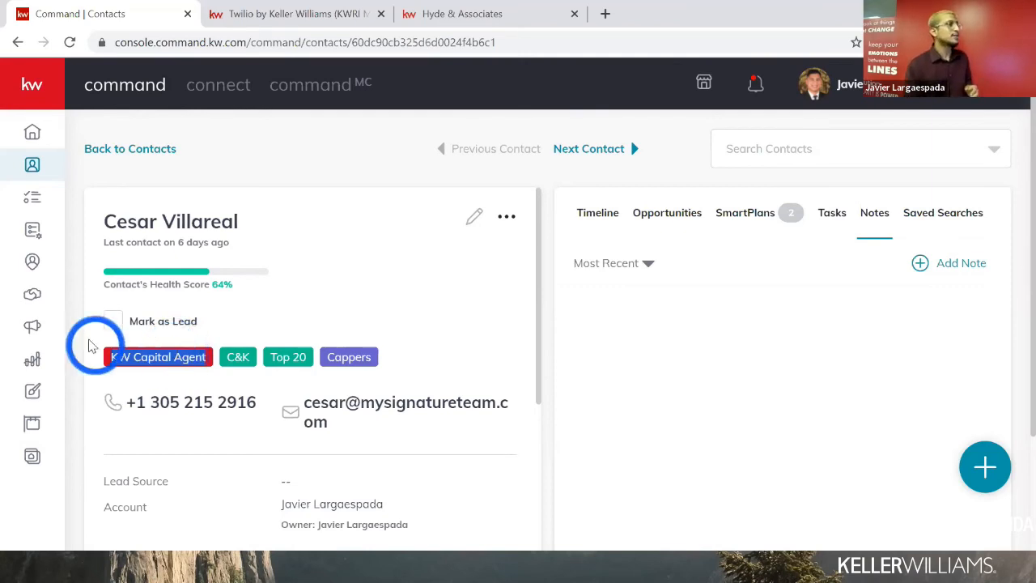
pyautogui.click(46, 233)
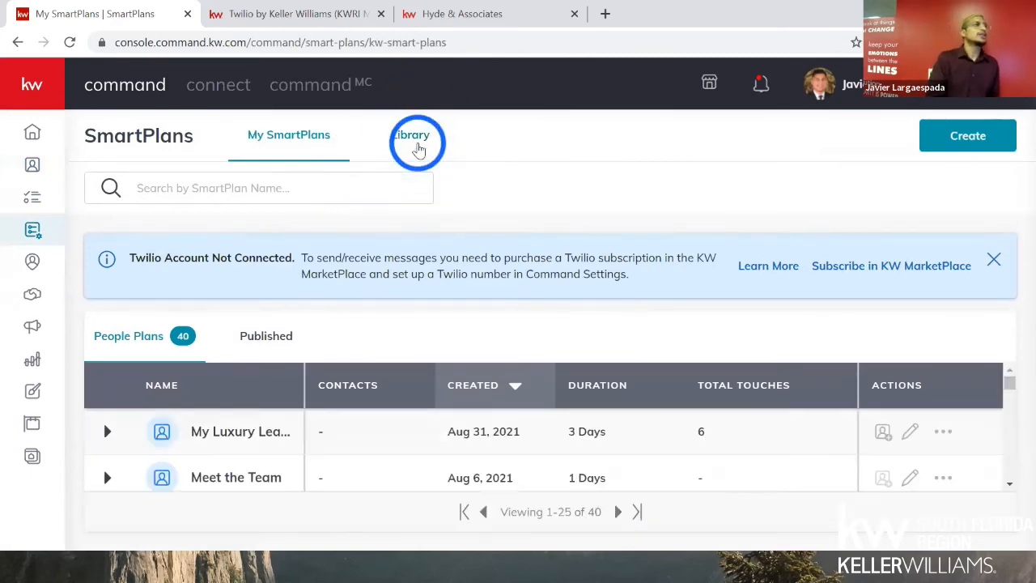
# - Open the SmartPlans Library and search it for 'fb'
pyautogui.click(415, 140)
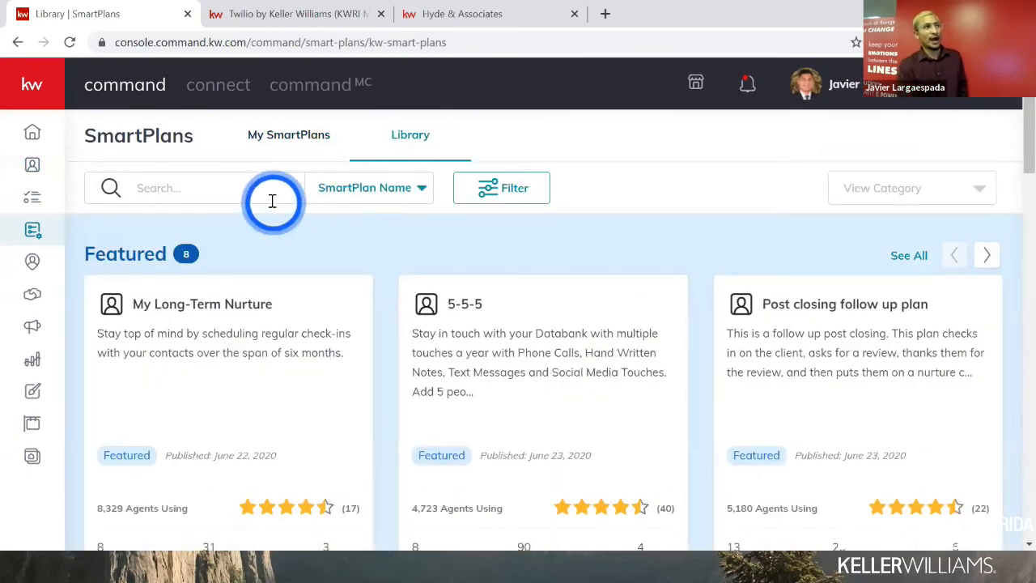
pyautogui.click(270, 199)
pyautogui.write('fb')
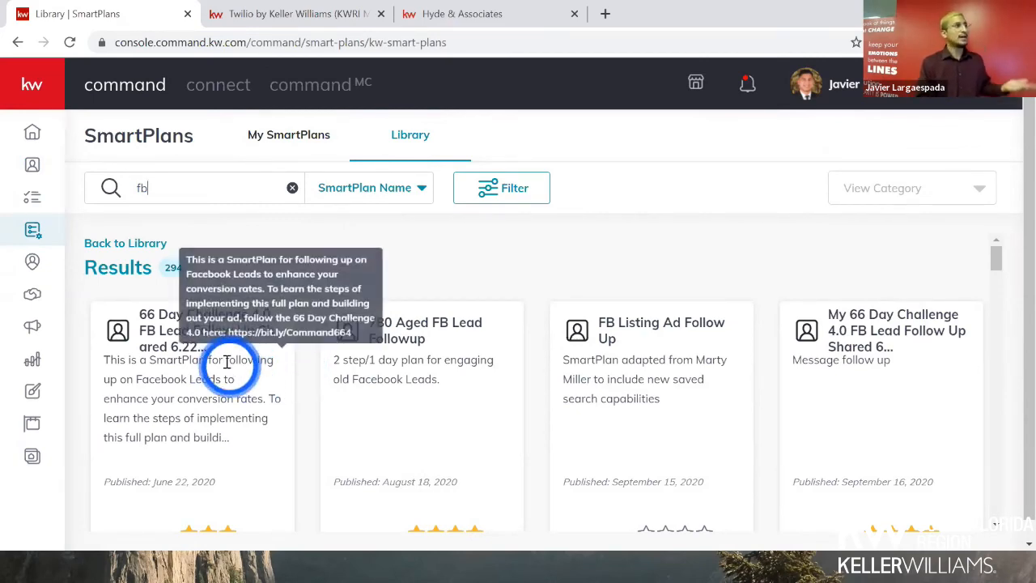
pyautogui.scroll(-1, 225, 360)
pyautogui.scroll(-3, 225, 360)
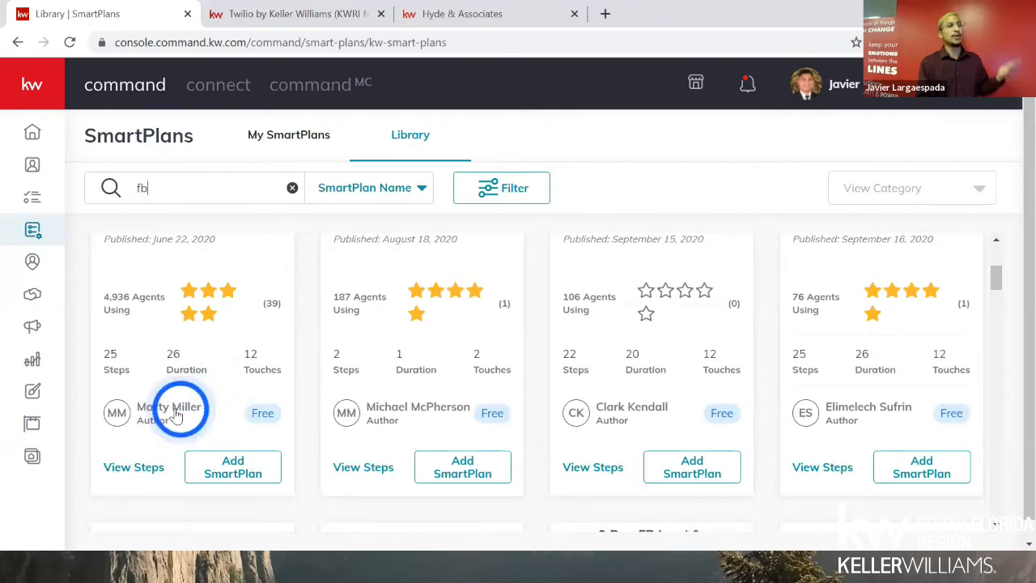
# - Filter to one card's author and clear 'fb', showing their 6 plans
pyautogui.click(169, 408)
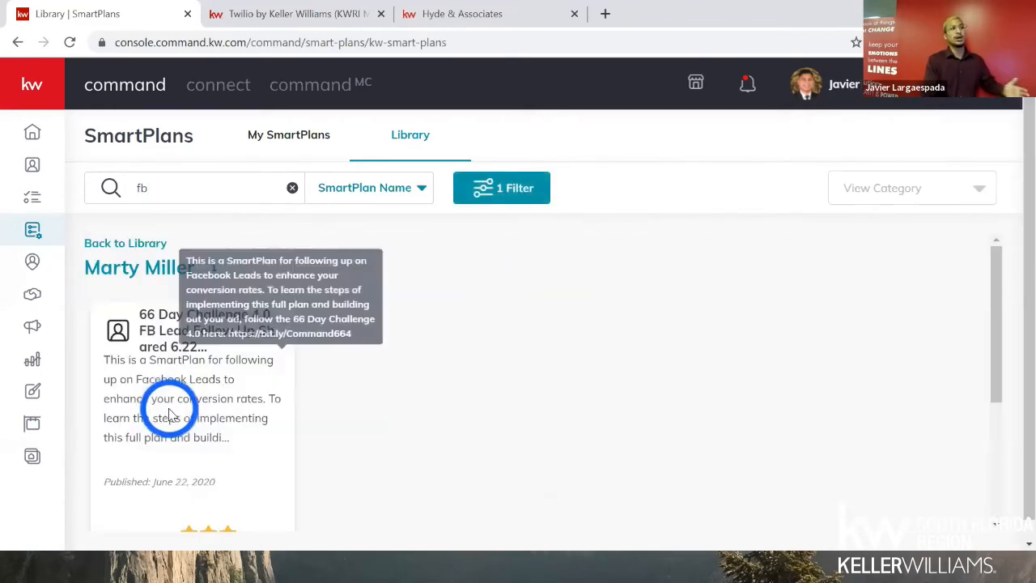
pyautogui.scroll(-2, 166, 411)
pyautogui.scroll(1, 170, 400)
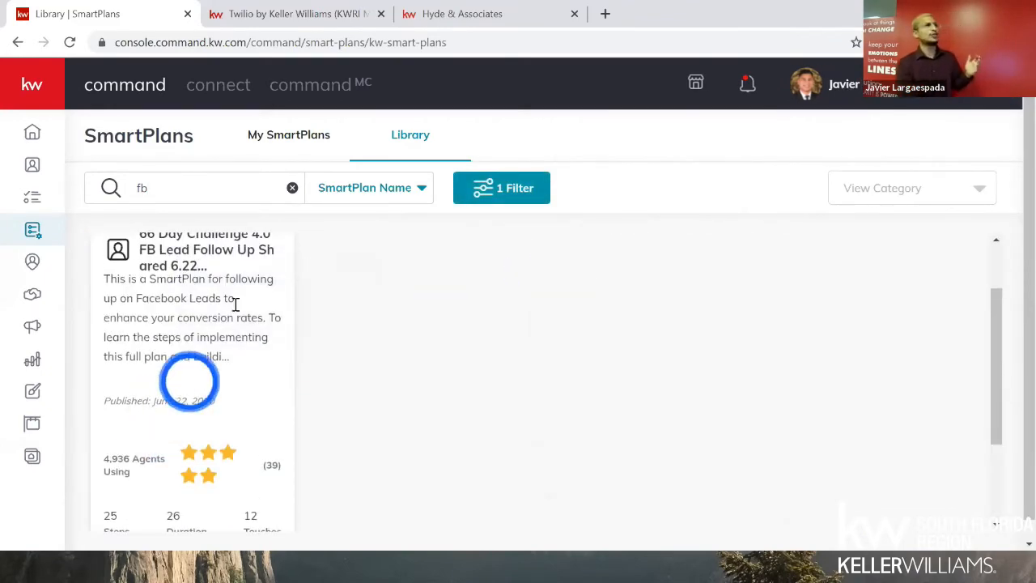
pyautogui.click(292, 189)
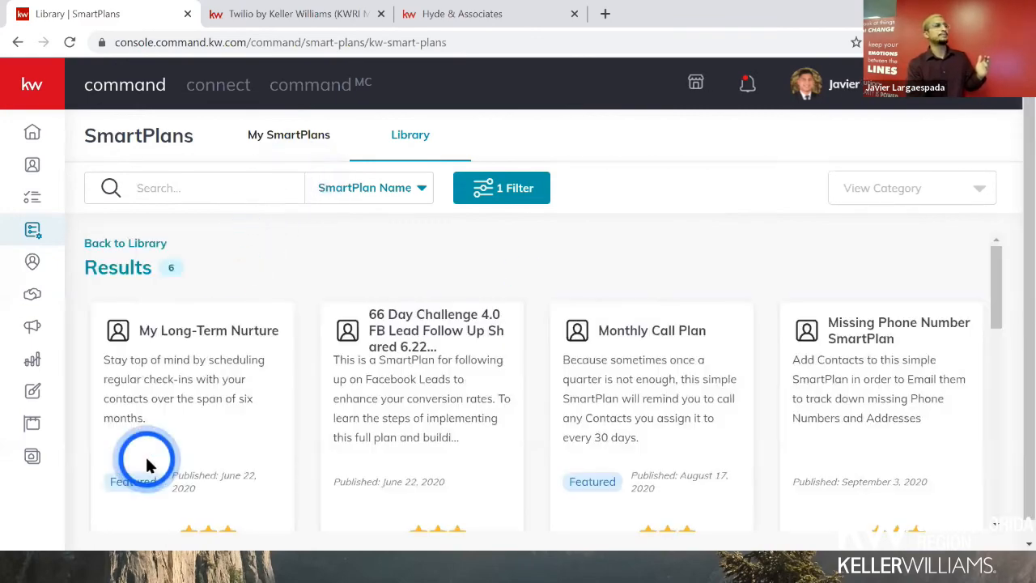
pyautogui.scroll(-3, 162, 428)
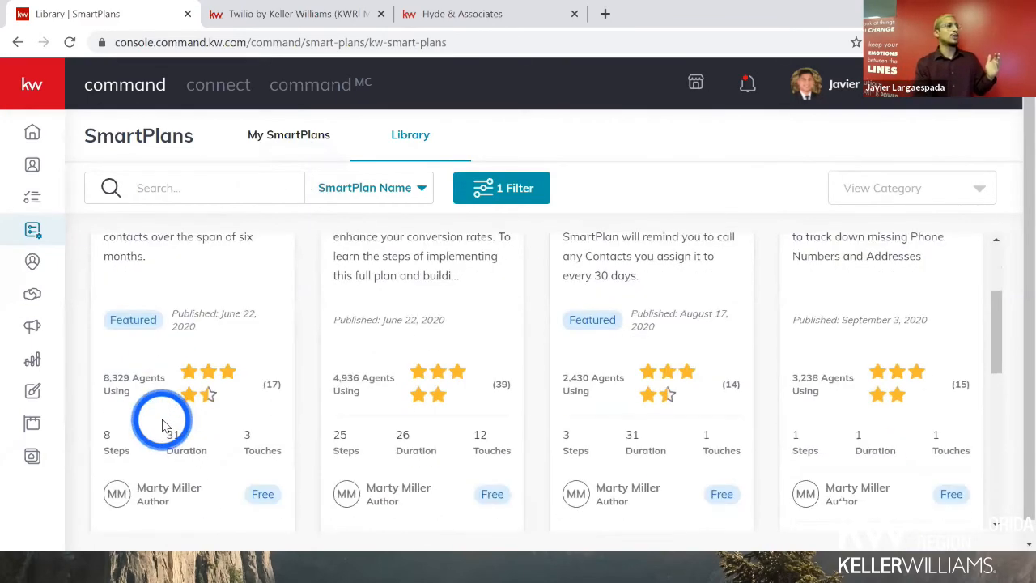
pyautogui.scroll(2, 162, 425)
pyautogui.scroll(1, 162, 425)
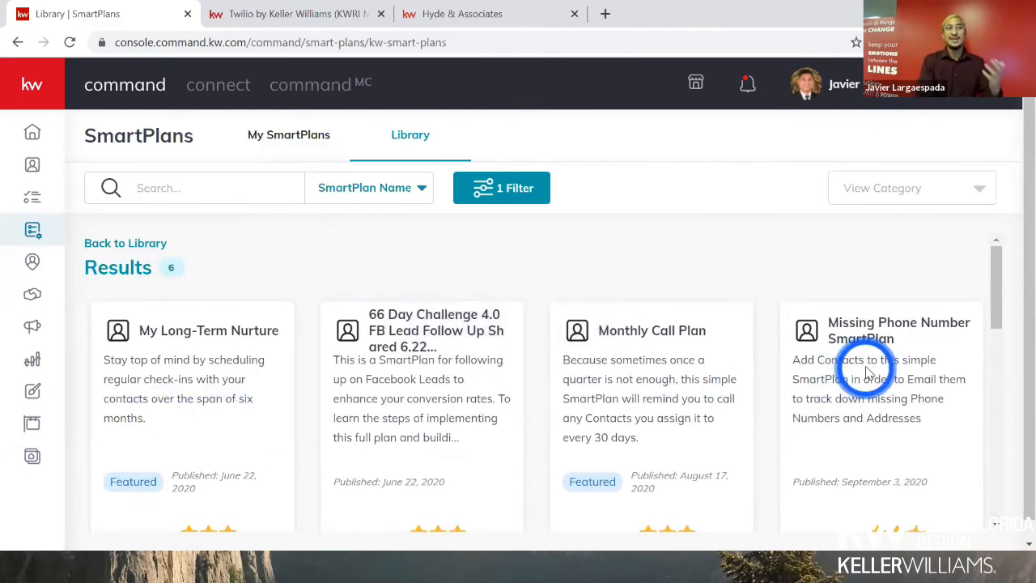
pyautogui.scroll(-2, 862, 392)
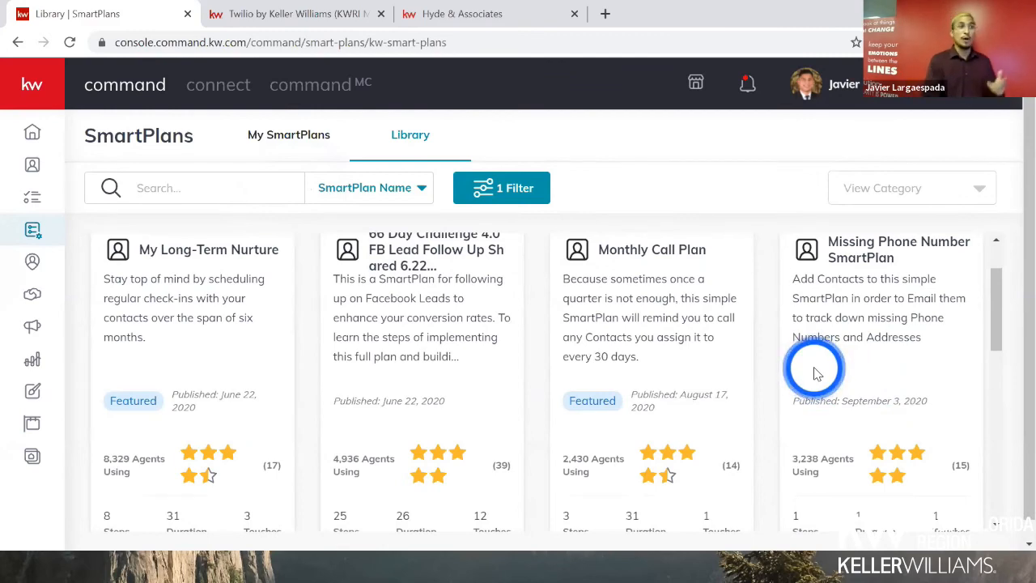
pyautogui.scroll(-2, 817, 368)
pyautogui.scroll(-2, 817, 366)
pyautogui.scroll(1, 821, 372)
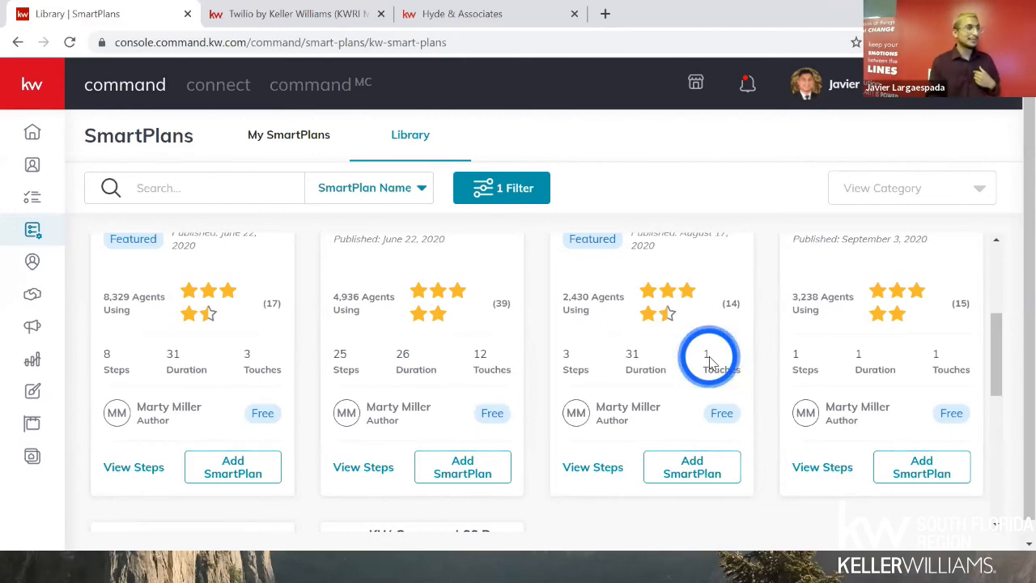
pyautogui.scroll(3, 555, 262)
pyautogui.click(185, 188)
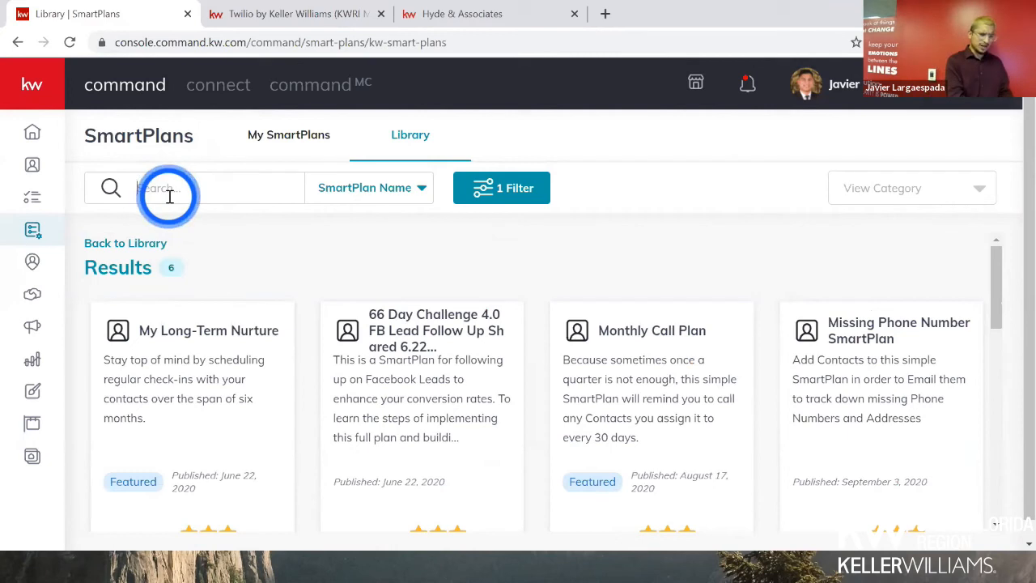
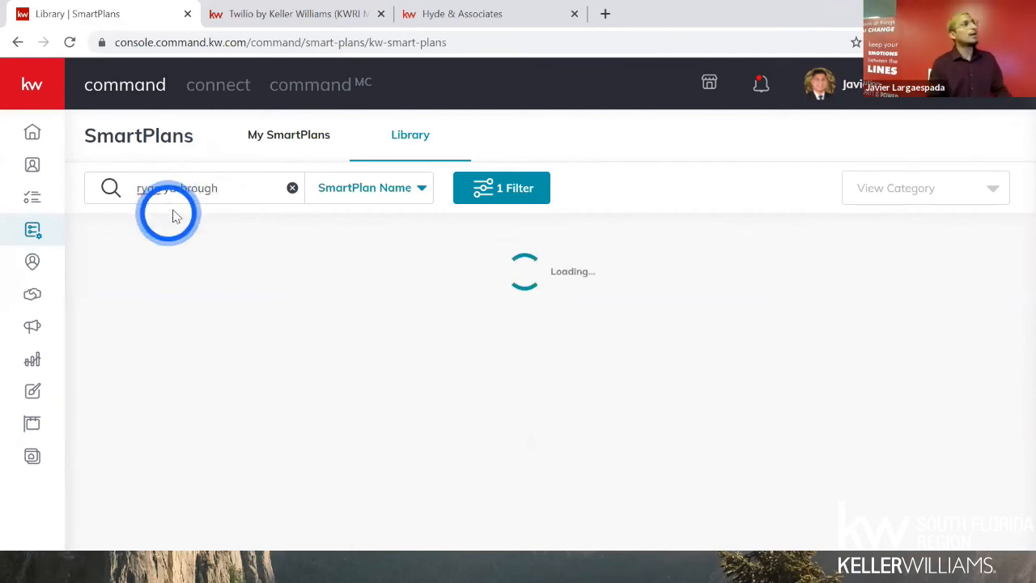
pyautogui.click(352, 176)
pyautogui.click(363, 248)
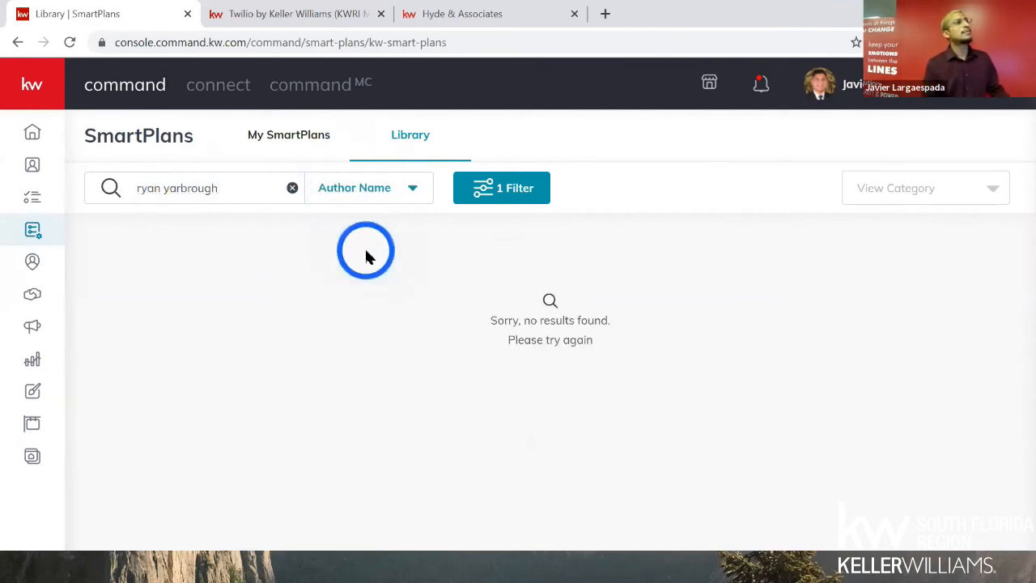
pyautogui.click(499, 188)
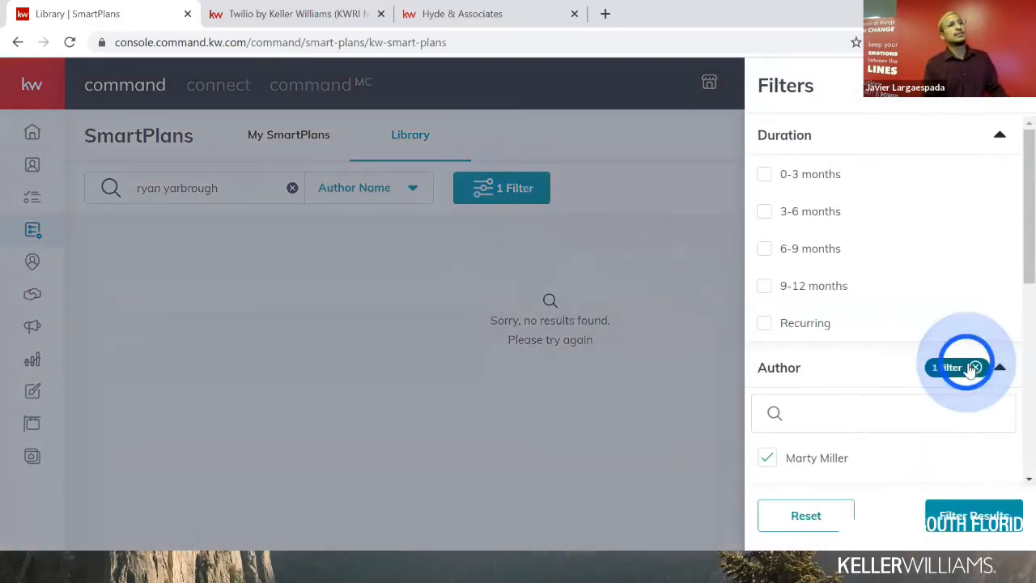
pyautogui.click(976, 368)
pyautogui.click(971, 516)
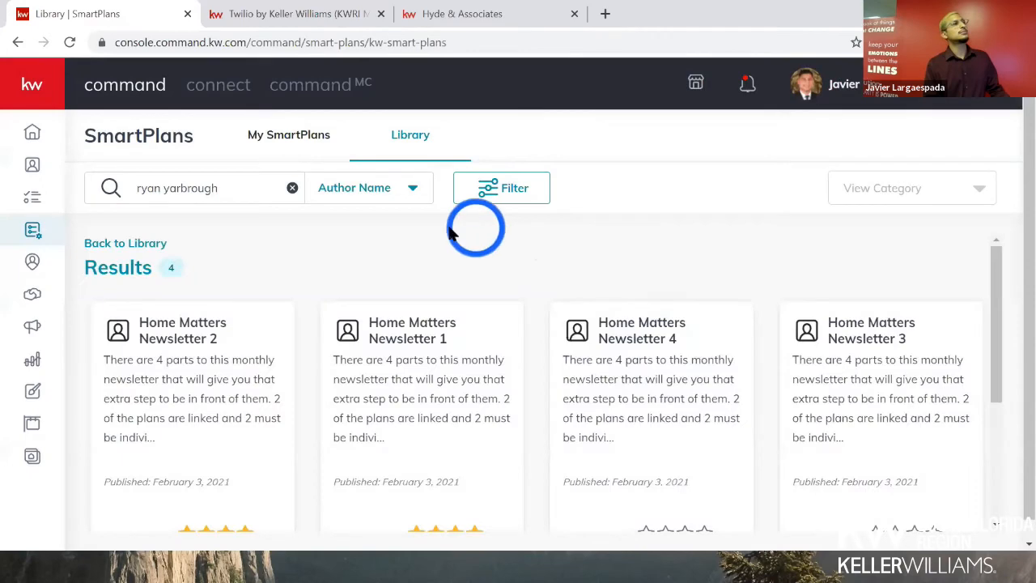
pyautogui.scroll(-2, 376, 267)
pyautogui.scroll(1, 347, 272)
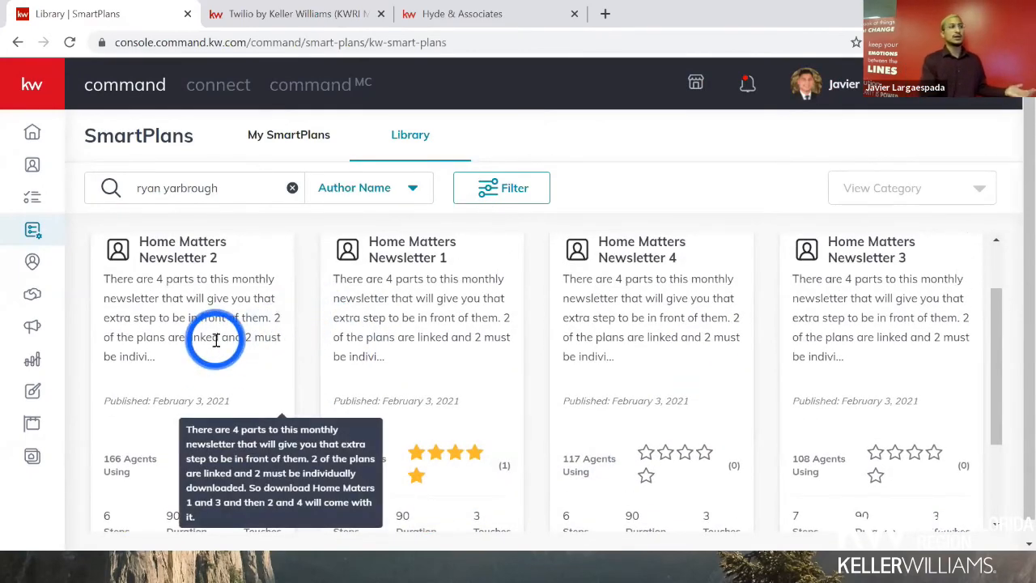
pyautogui.scroll(-2, 216, 344)
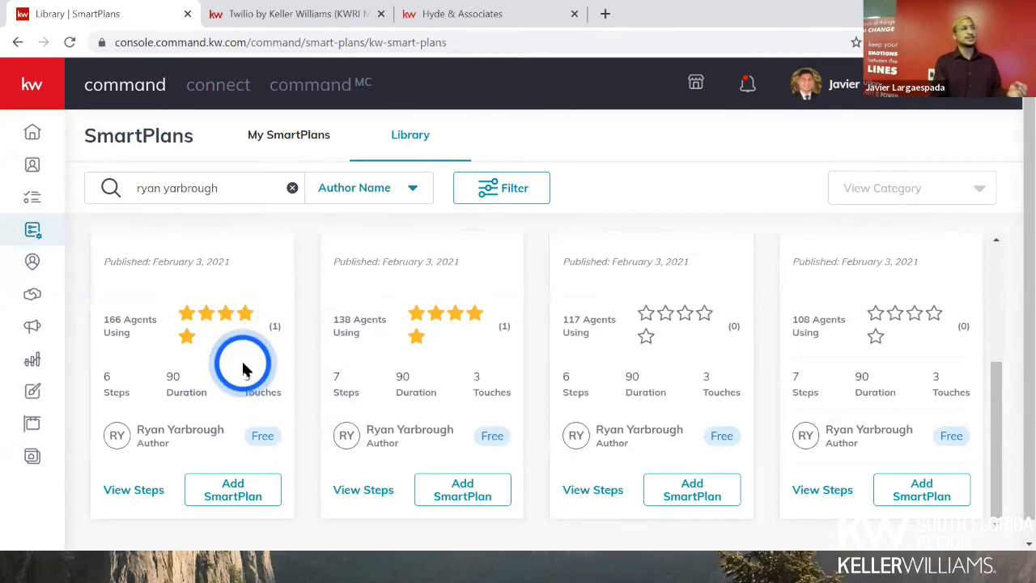
pyautogui.click(194, 338)
pyautogui.click(646, 377)
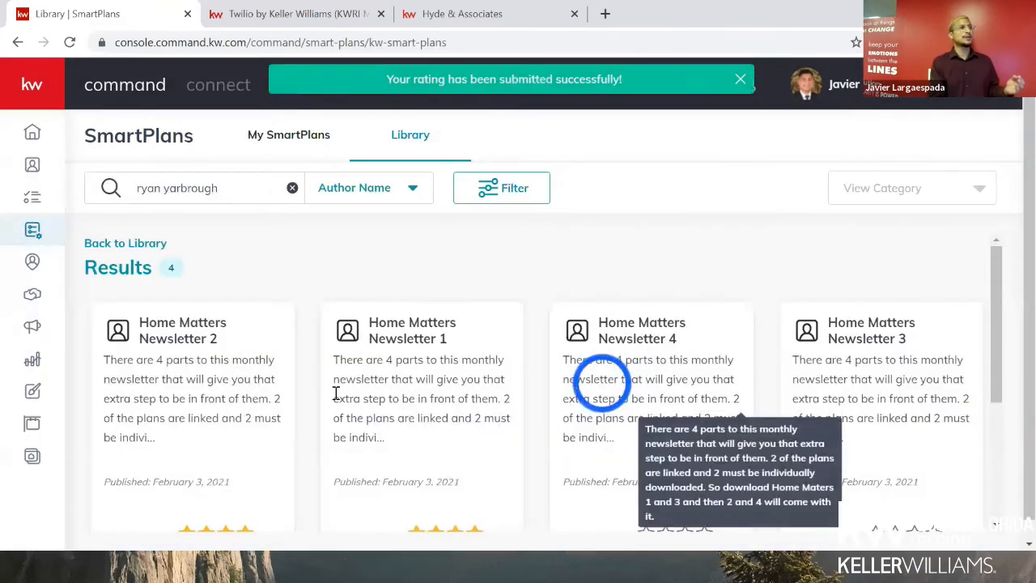
pyautogui.scroll(-3, 235, 387)
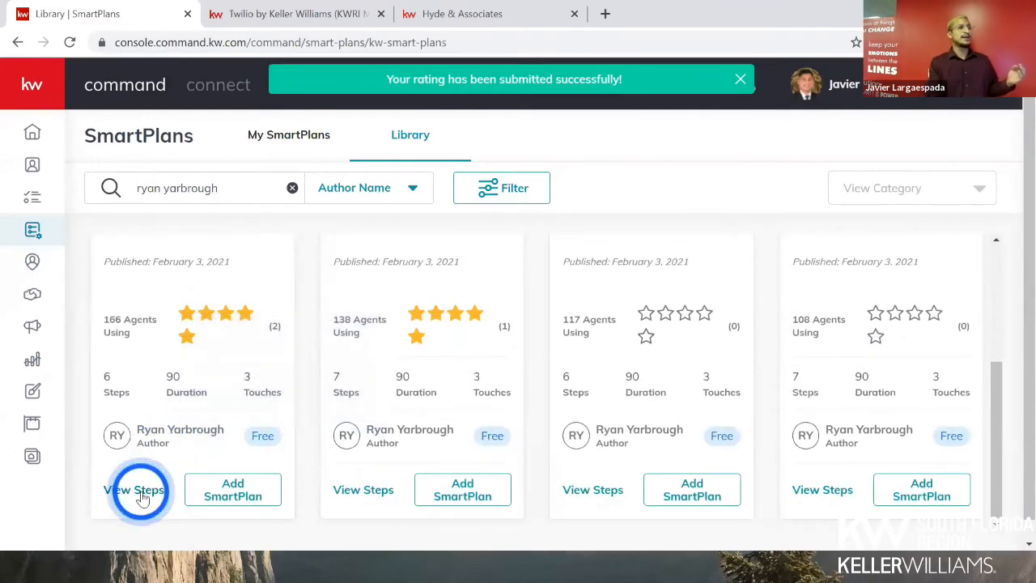
pyautogui.click(140, 492)
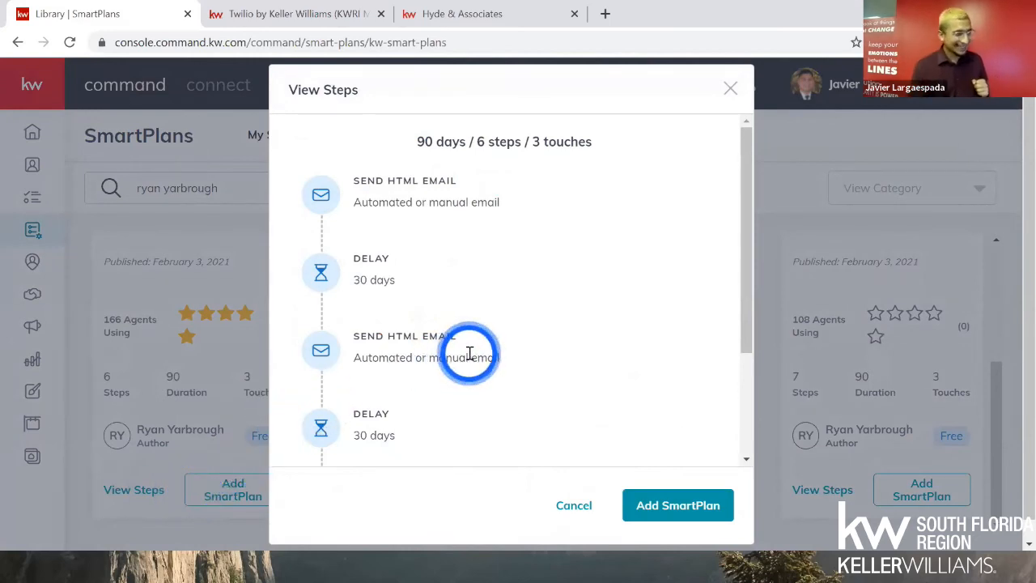
pyautogui.scroll(-3, 469, 356)
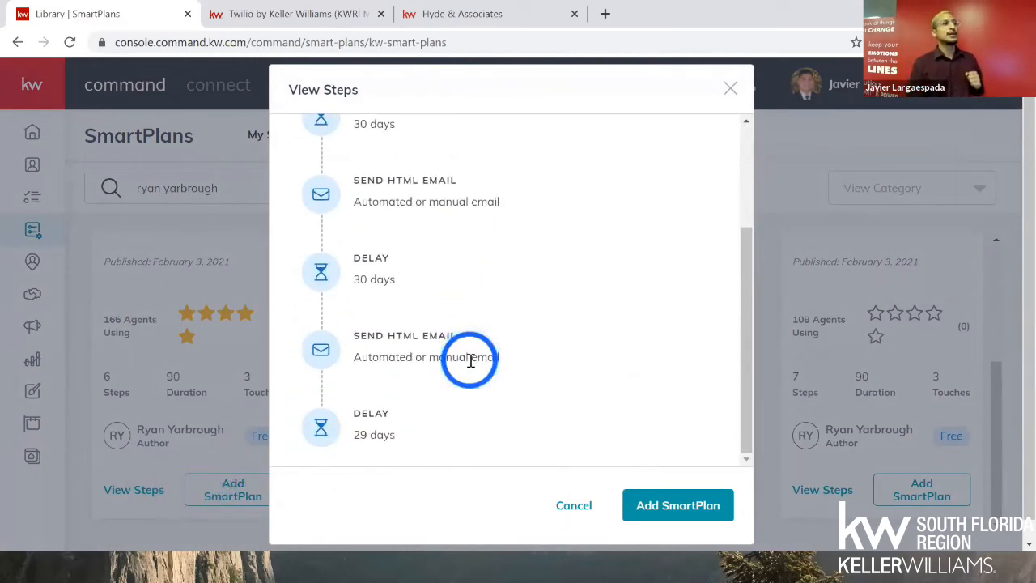
pyautogui.scroll(4, 471, 359)
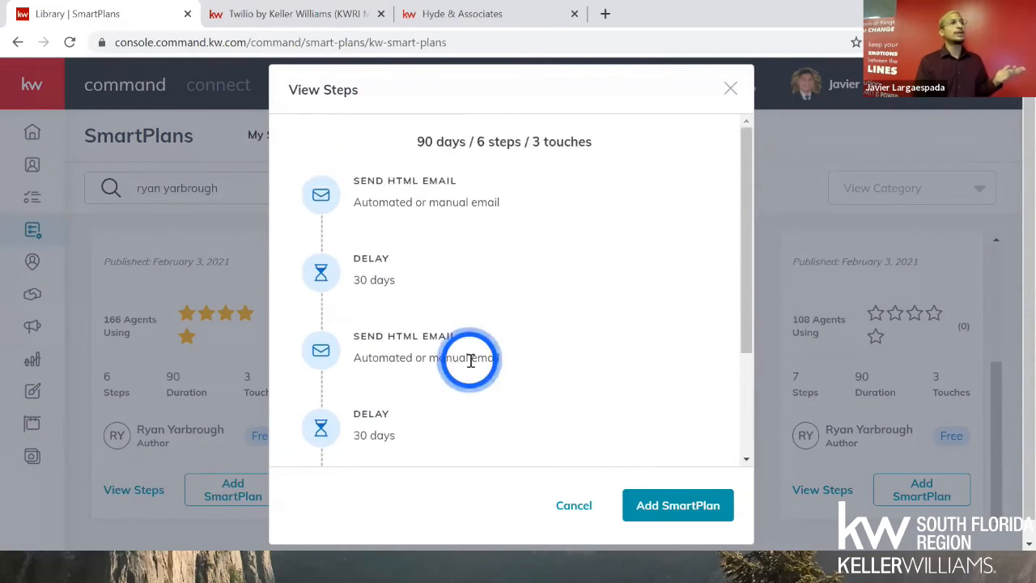
pyautogui.click(565, 502)
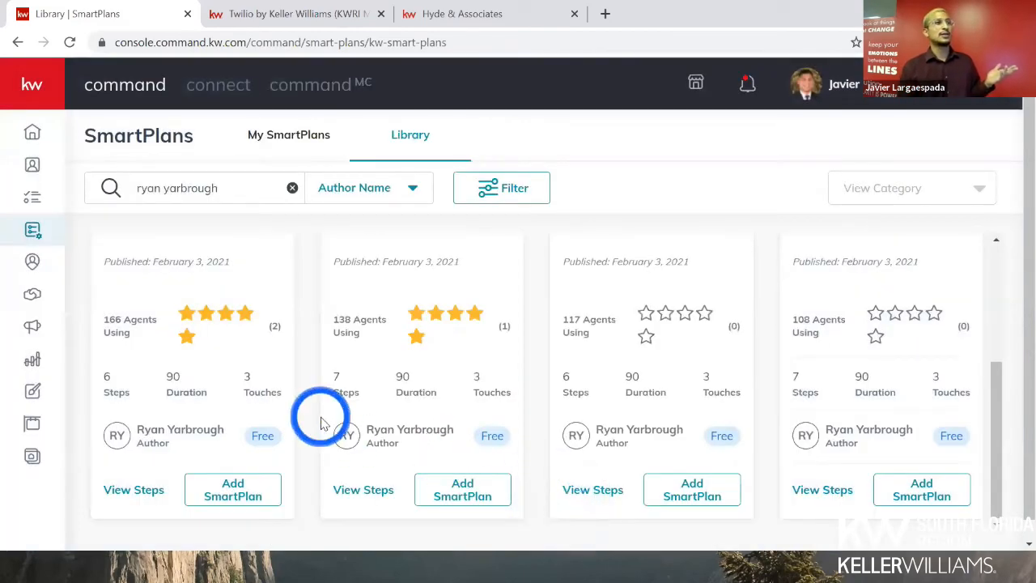
pyautogui.scroll(2, 321, 421)
# - Change the Library search field from Author Name to SmartPlan Name
pyautogui.scroll(1, 308, 417)
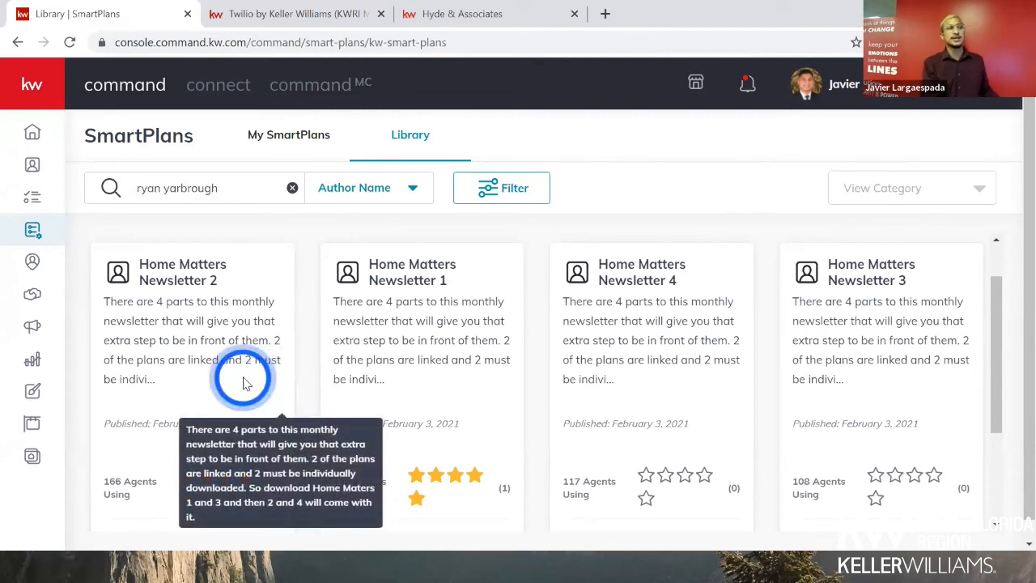
pyautogui.scroll(-1, 243, 378)
pyautogui.scroll(2, 243, 377)
pyautogui.moveTo(180, 188); pyautogui.dragTo(108, 187)
pyautogui.scroll(-3, 289, 298)
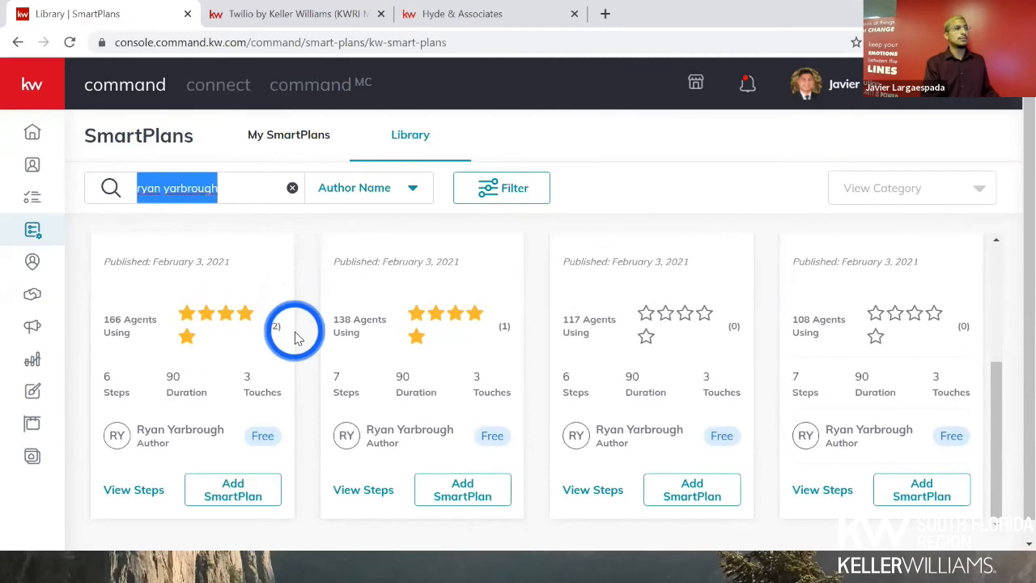
pyautogui.scroll(3, 291, 300)
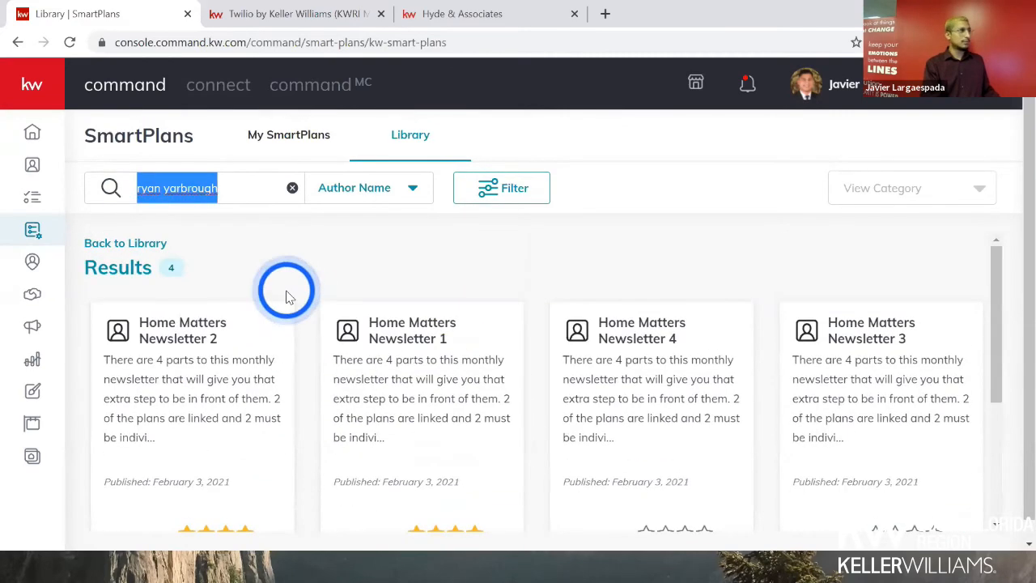
pyautogui.click(348, 186)
pyautogui.click(368, 222)
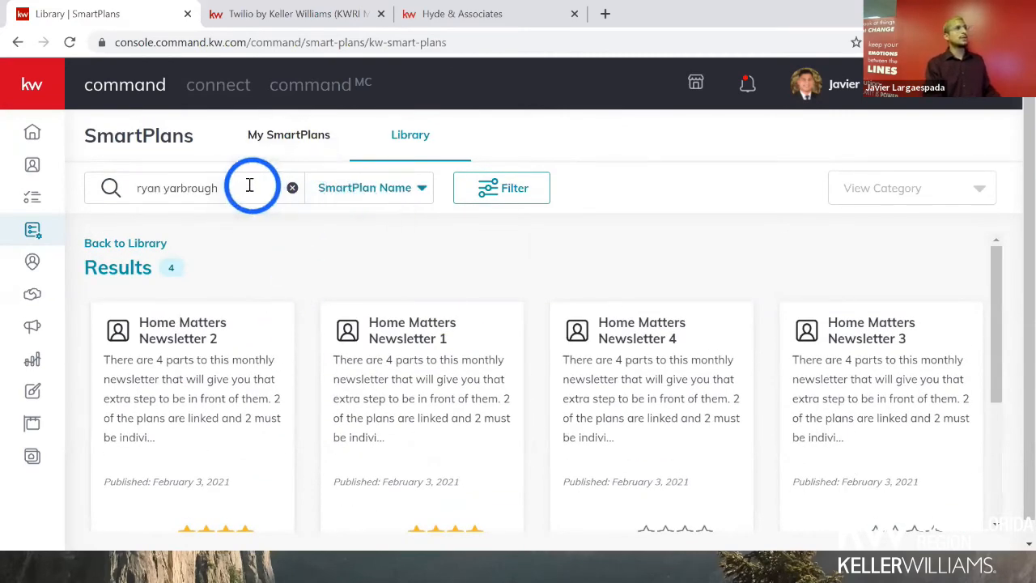
# - Search the SmartPlans Library by name for 'golden letter'
pyautogui.click(290, 187)
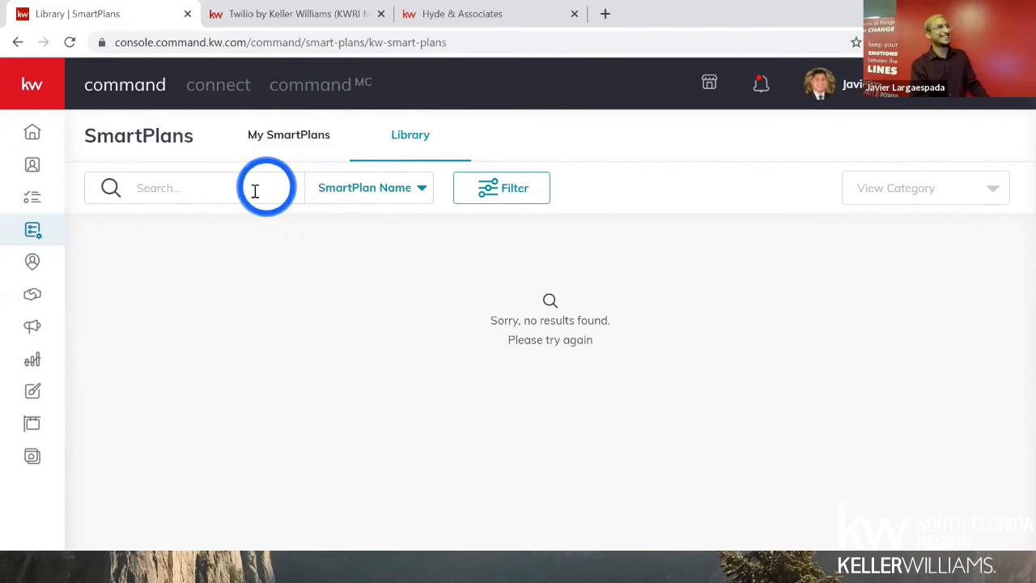
pyautogui.click(244, 197)
pyautogui.write('the')
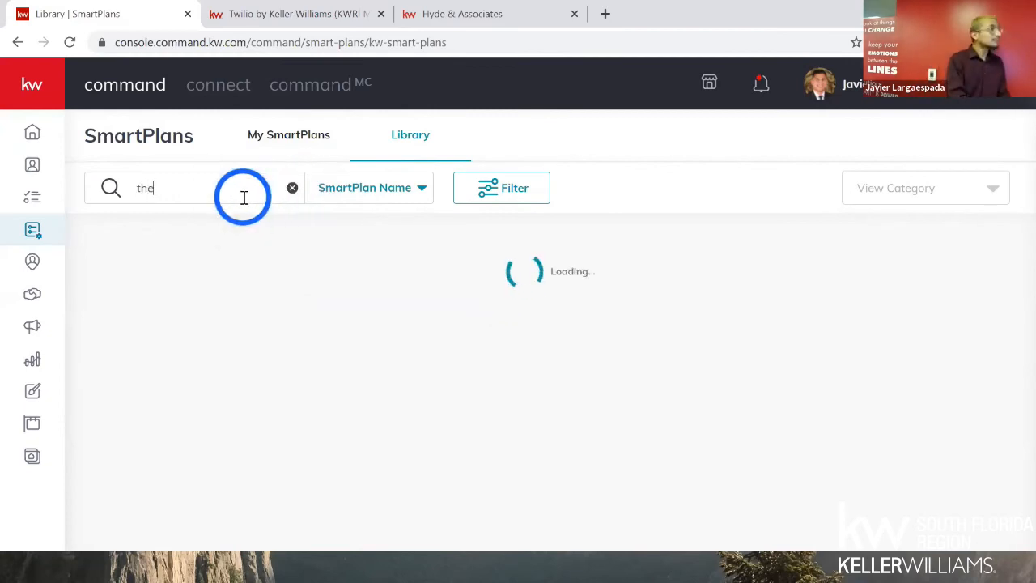
pyautogui.write(' glo')
pyautogui.write('olden lette')
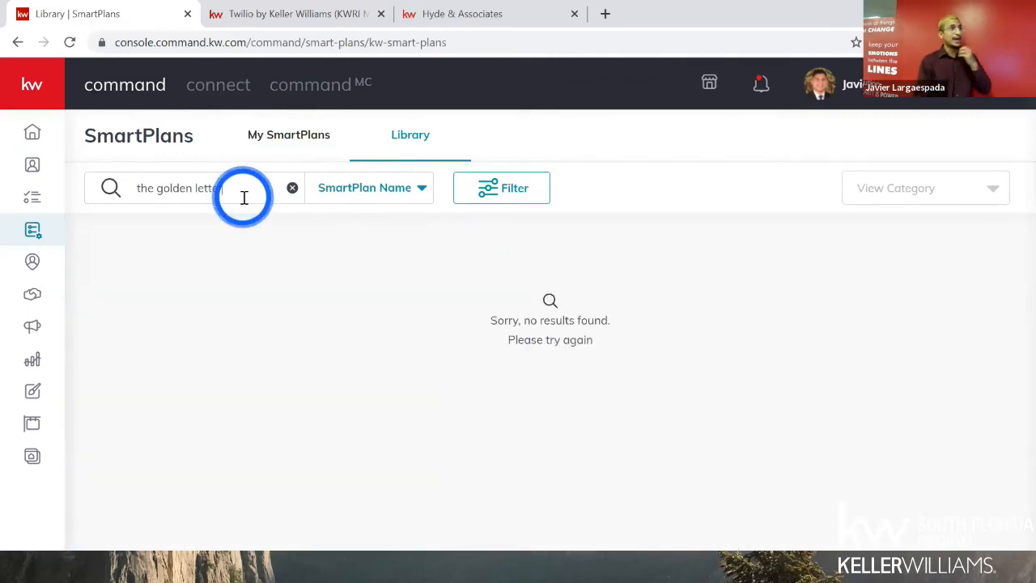
pyautogui.click(353, 193)
pyautogui.click(162, 187)
pyautogui.moveTo(155, 187); pyautogui.dragTo(220, 190)
pyautogui.press('BackSpace')
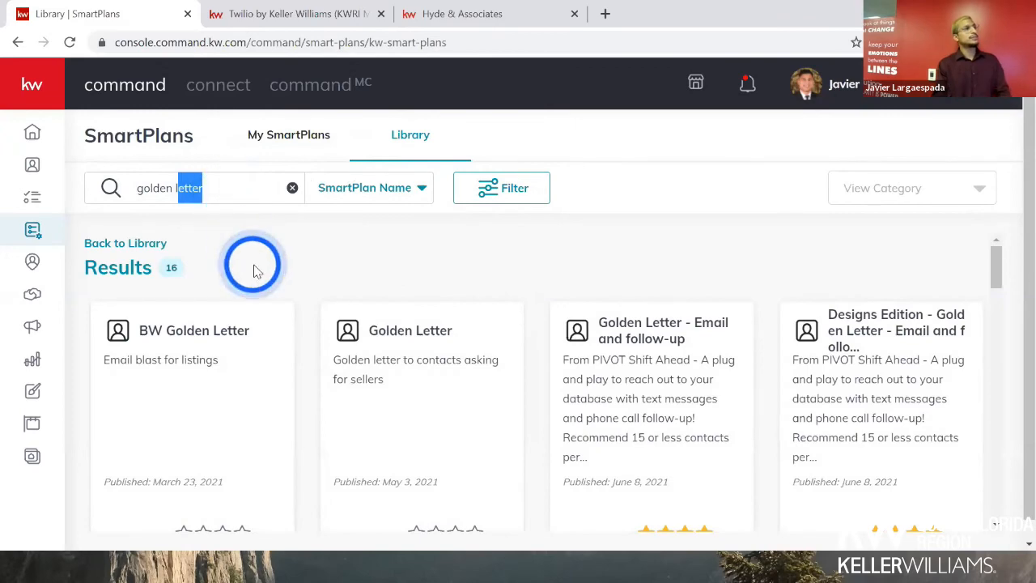
# - Preview the steps of the 'Golden Letter - Email and follow-up' SmartPlan, then close the preview
pyautogui.scroll(-2, 254, 263)
pyautogui.scroll(2, 340, 311)
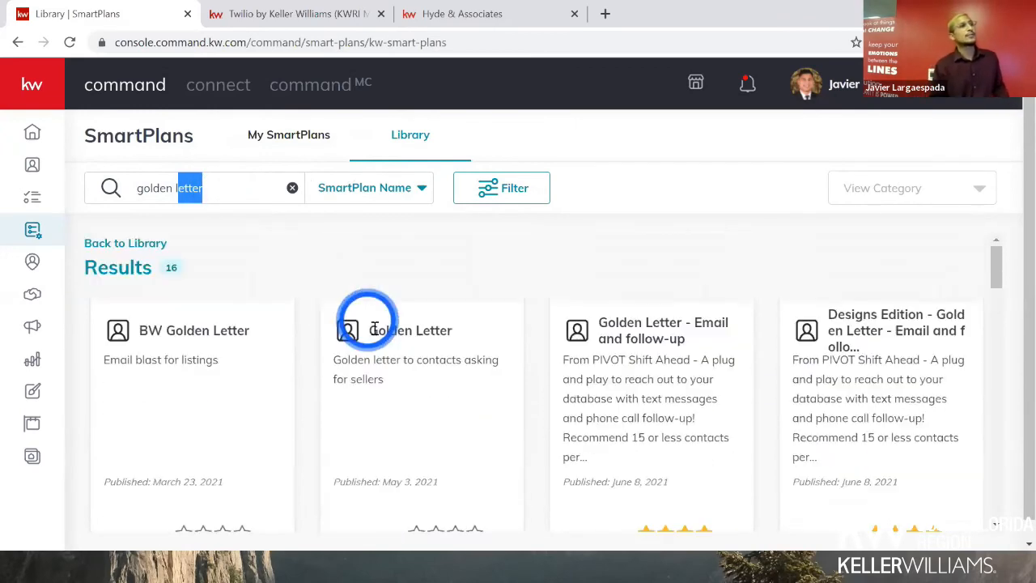
pyautogui.scroll(-1, 637, 334)
pyautogui.scroll(-1, 640, 336)
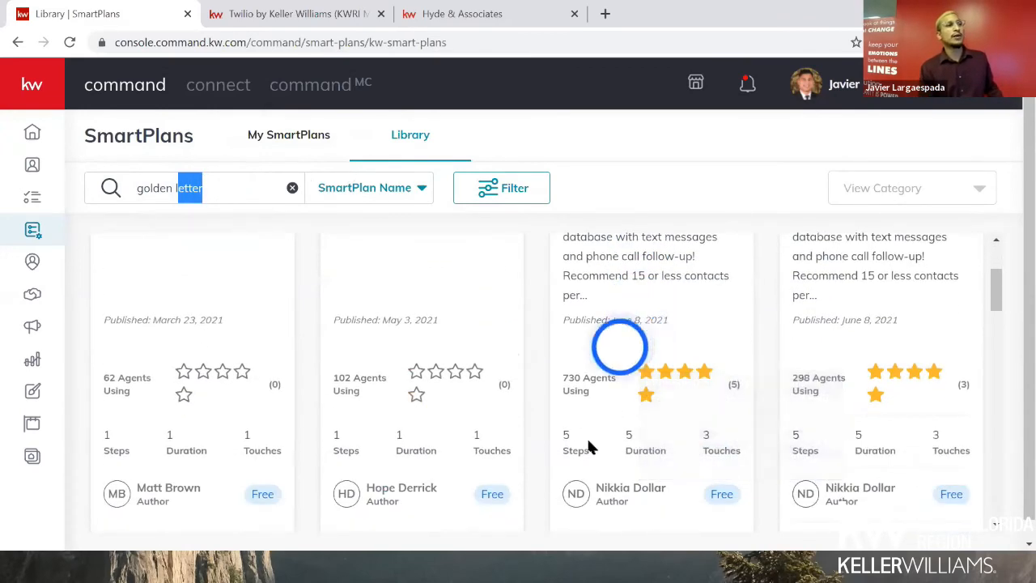
pyautogui.scroll(-1, 589, 500)
pyautogui.click(586, 466)
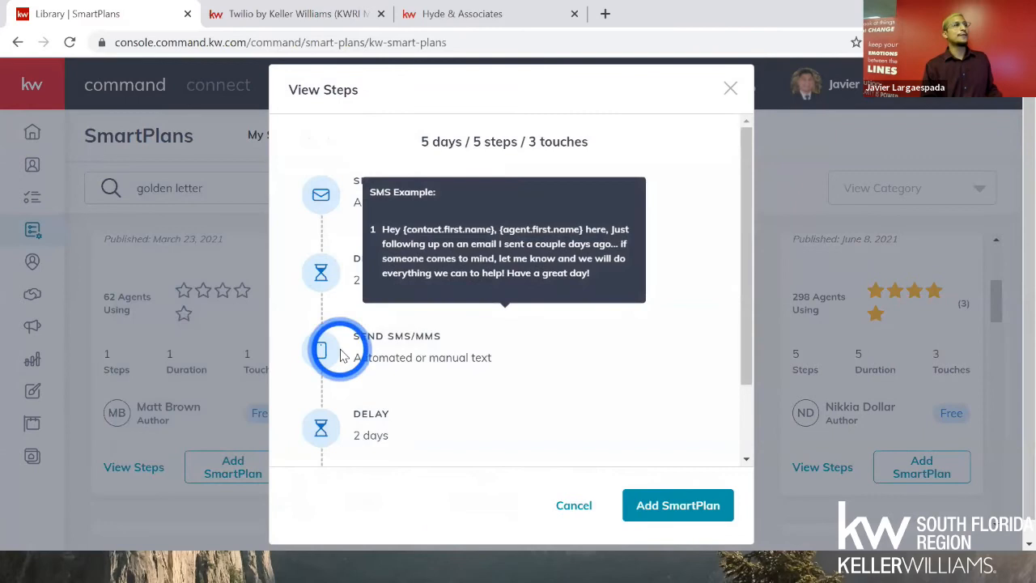
pyautogui.scroll(-2, 336, 350)
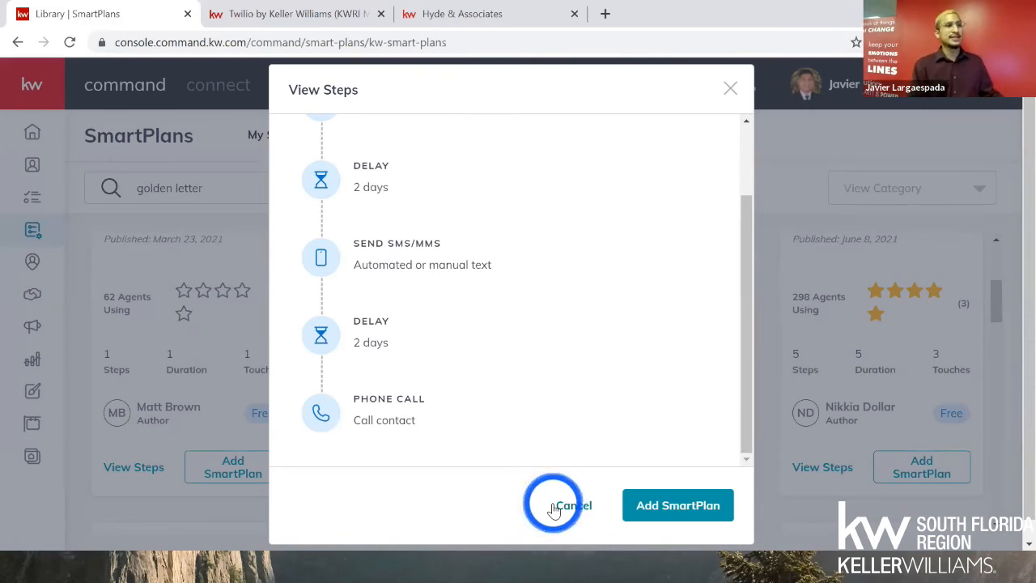
pyautogui.click(554, 506)
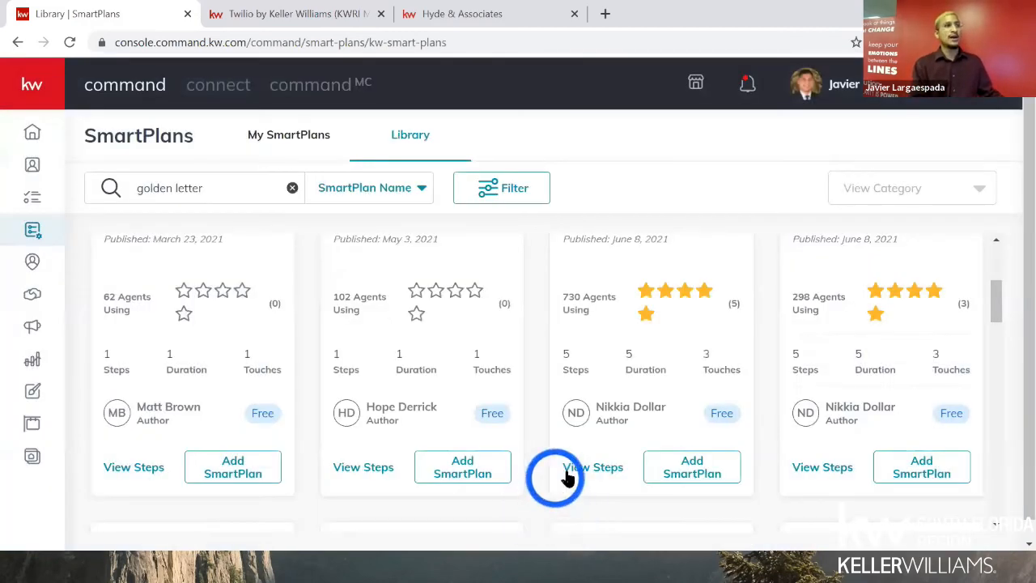
# - Switch to the slideshow and advance to the next slide
pyautogui.scroll(2, 569, 460)
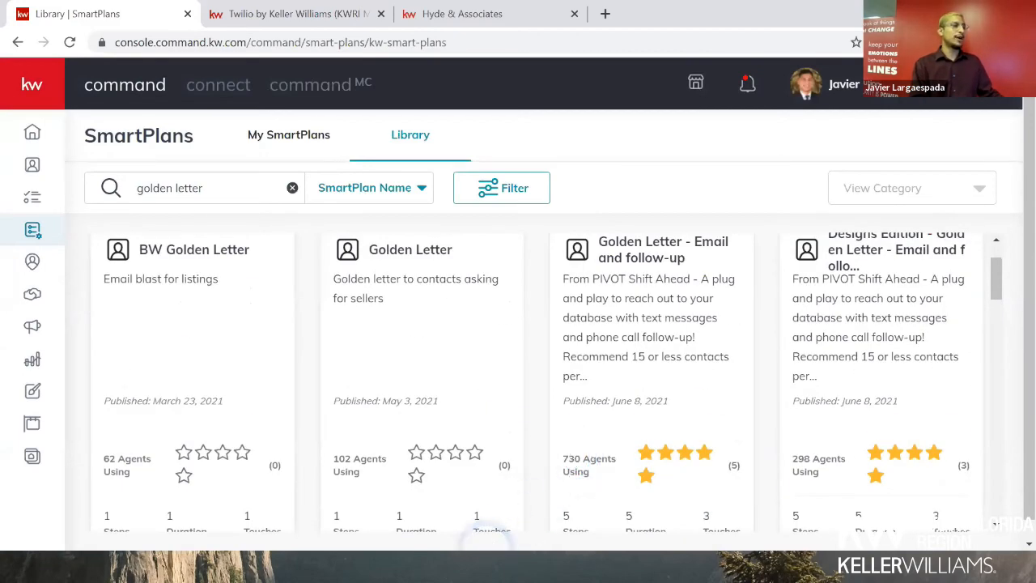
pyautogui.click(489, 565)
pyautogui.press('Right')
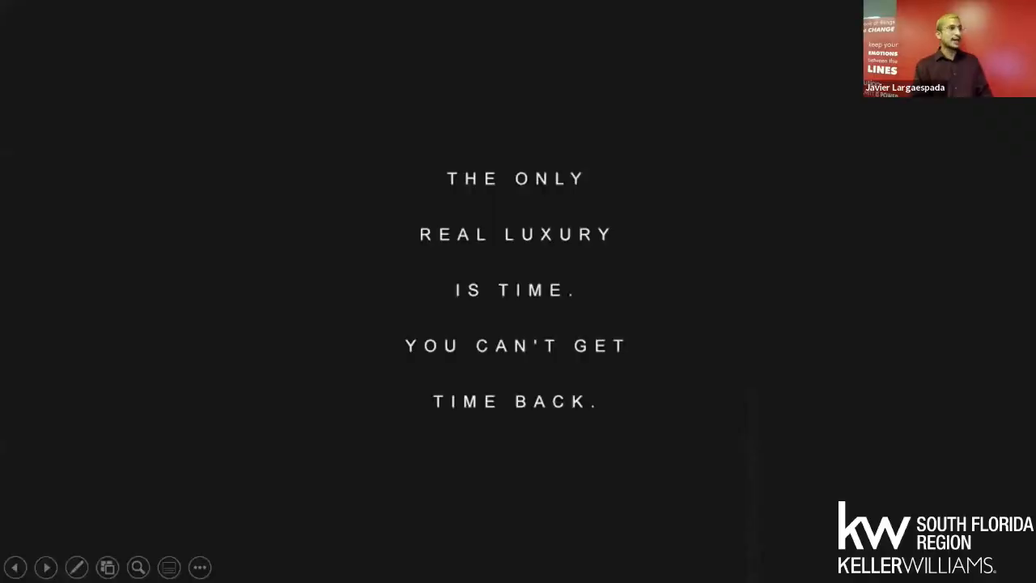